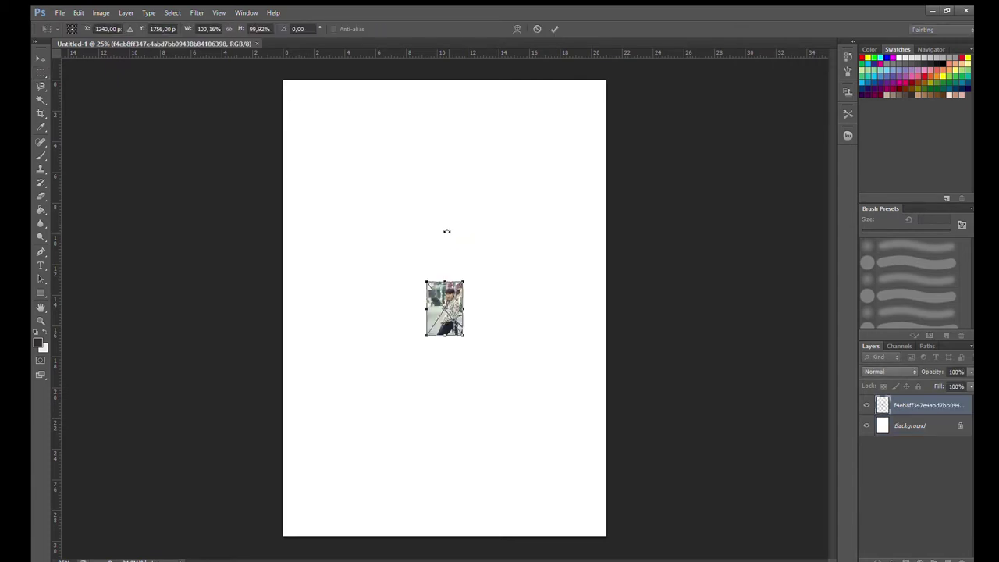
Step: Scale the placed portrait to cover the page, commit it, and lower its opacity to 56%
mouse_move(482, 361)
left_mouse_down()
mouse_move(582, 194)
mouse_move(583, 76)
left_mouse_up()
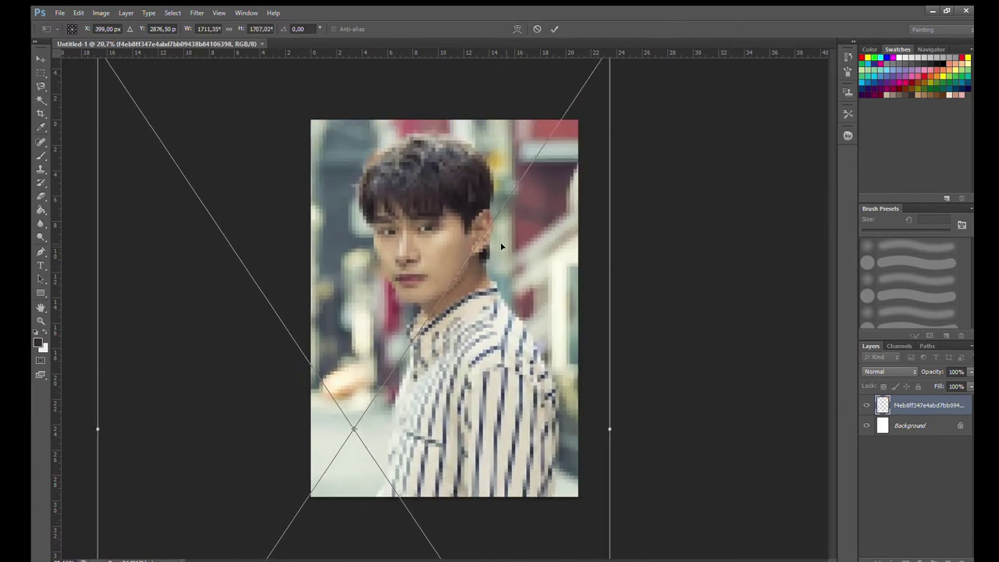
left_click(554, 29)
left_click_drag(960, 383, 945, 383)
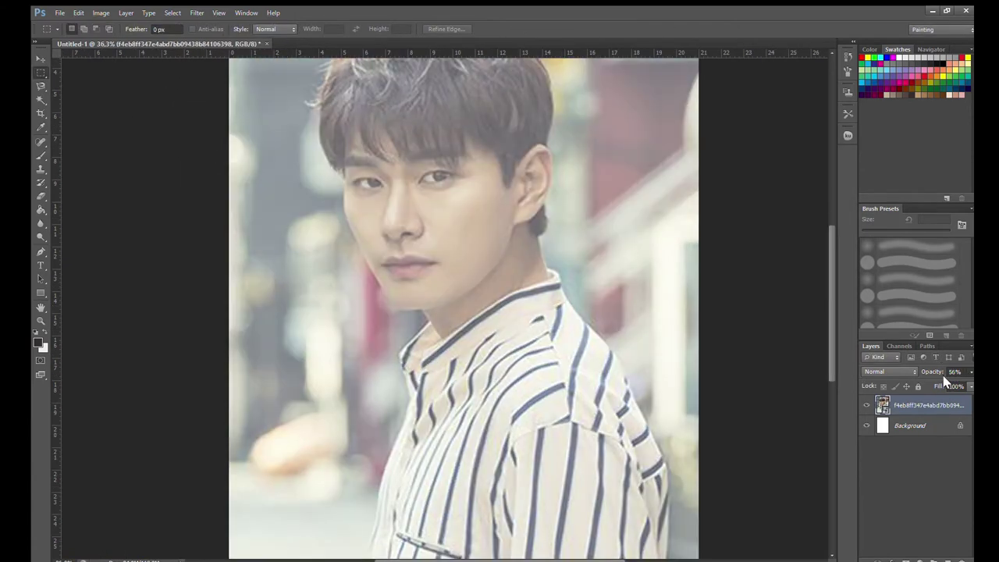
Step: Add a new empty layer above the photo and select the Brush tool at 90 px
key("ctrl+shift+alt+n")
scroll(414, 273, "up", 3)
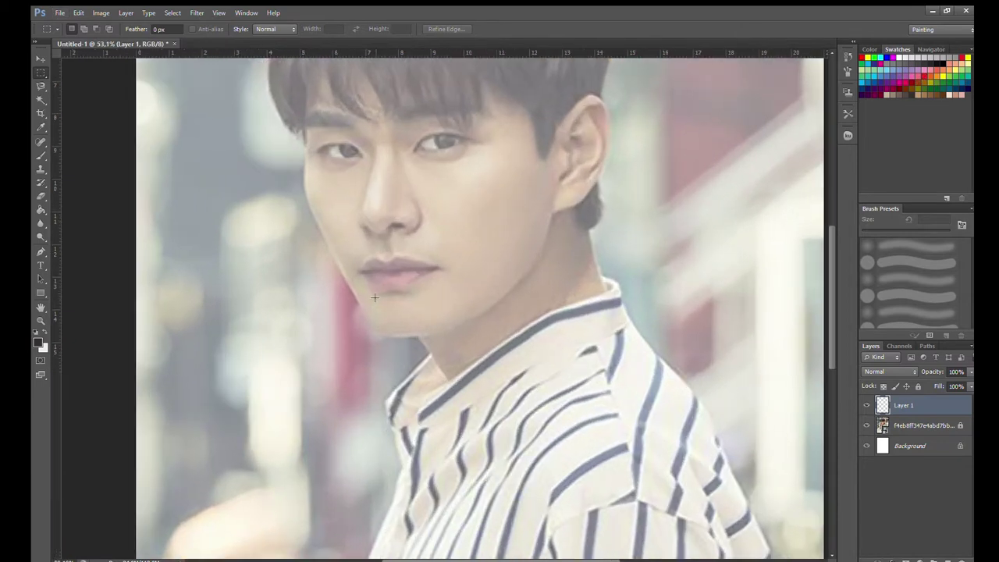
left_click(41, 155)
scroll(362, 273, "up", 1)
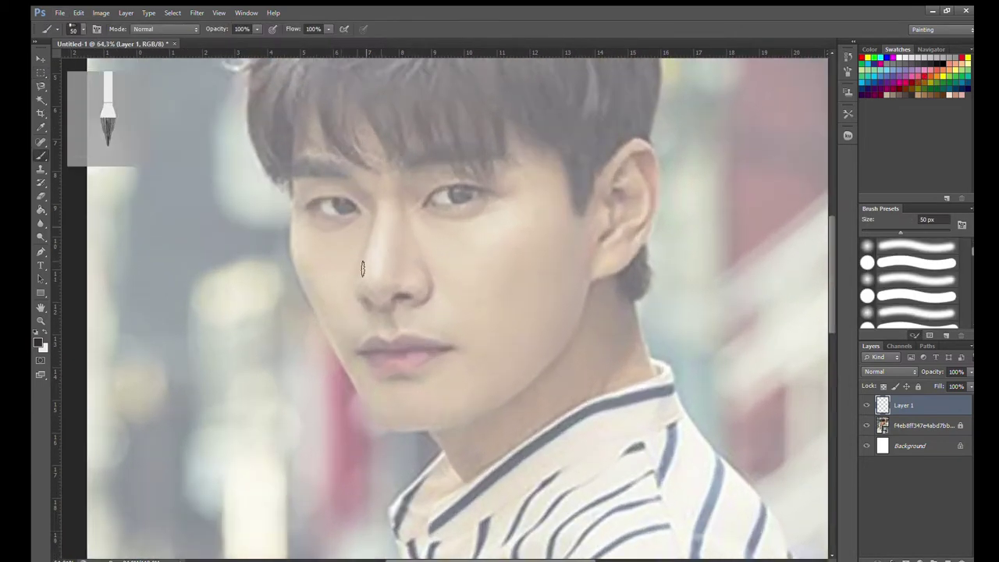
scroll(397, 251, "up", 1)
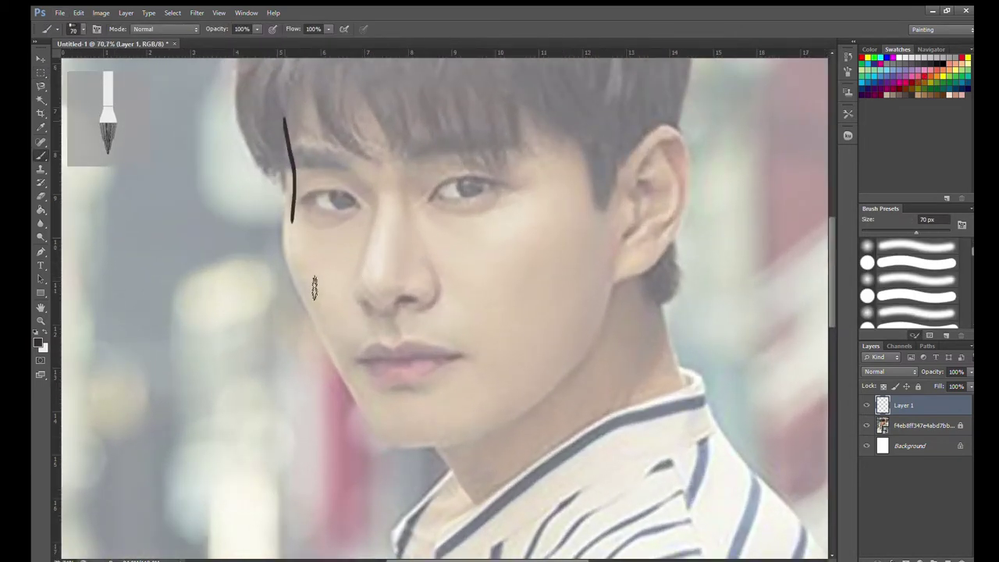
key("ctrl+z")
key("bracketright")
key("bracketright")
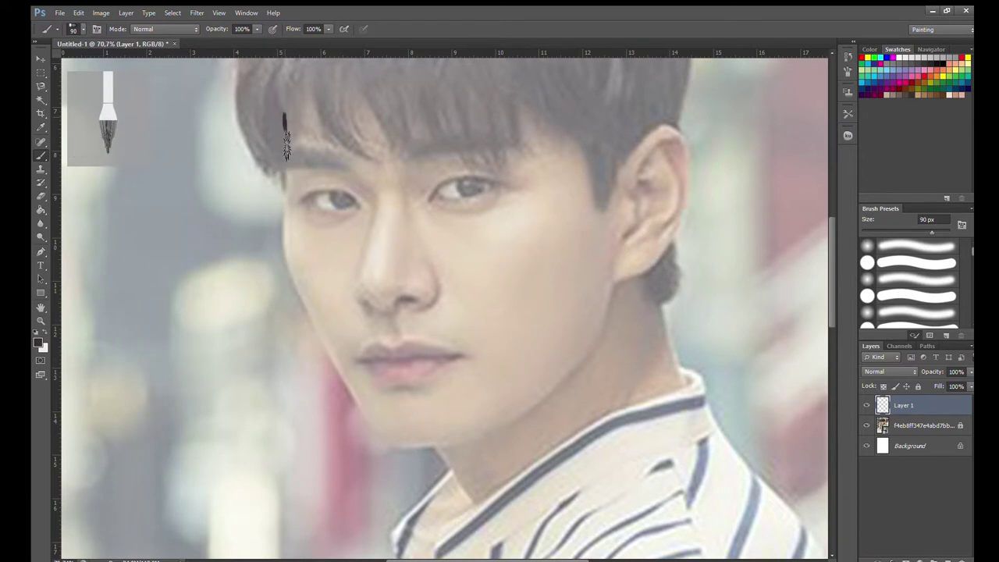
Step: Trace the left face contour from temple to cheek with a 150 px brush
mouse_move(320, 370)
left_mouse_down()
mouse_move(287, 141)
mouse_move(363, 439)
left_mouse_up()
key("ctrl+z")
key("ctrl+z")
left_click_drag(283, 125, 394, 426)
key("ctrl+z")
left_click_drag(281, 127, 347, 373)
key("ctrl+z")
left_click_drag(401, 437, 591, 330)
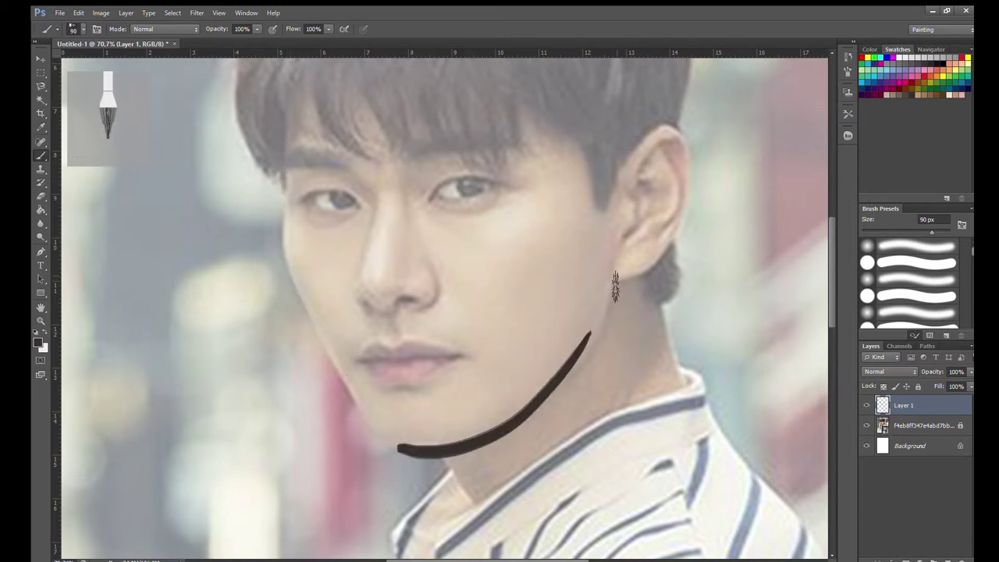
scroll(614, 294, "down", 5)
scroll(549, 380, "up", 5)
key("ctrl+z")
key("bracketright")
key("bracketright")
key("bracketright")
mouse_move(305, 141)
left_mouse_down()
mouse_move(391, 446)
mouse_move(377, 441)
left_mouse_up()
Step: Extend the face contour around the jaw toward the chin
key("ctrl+z")
key("ctrl+z")
left_click_drag(309, 195, 357, 424)
key("ctrl+z")
mouse_move(307, 190)
left_mouse_down()
mouse_move(353, 406)
mouse_move(468, 472)
left_mouse_up()
key("ctrl+z")
left_click_drag(351, 394, 488, 472)
key("ctrl+z")
scroll(366, 442, "down", 2)
scroll(422, 476, "up", 4)
left_click_drag(347, 391, 479, 469)
Step: Draw the jawline from the chin up the neck toward the ear
key("ctrl+z")
left_click_drag(352, 410, 491, 461)
key("ctrl+z")
mouse_move(347, 389)
left_mouse_down()
mouse_move(554, 449)
mouse_move(672, 313)
left_mouse_up()
key("ctrl+z")
left_click_drag(519, 472, 680, 312)
key("ctrl+z")
mouse_move(517, 472)
left_mouse_down()
mouse_move(654, 363)
mouse_move(684, 261)
left_mouse_up()
key("ctrl+z")
left_click_drag(647, 367, 675, 311)
key("ctrl+z")
left_click_drag(629, 406, 684, 269)
key("ctrl+z")
left_click_drag(507, 475, 625, 395)
left_click_drag(517, 488, 651, 355)
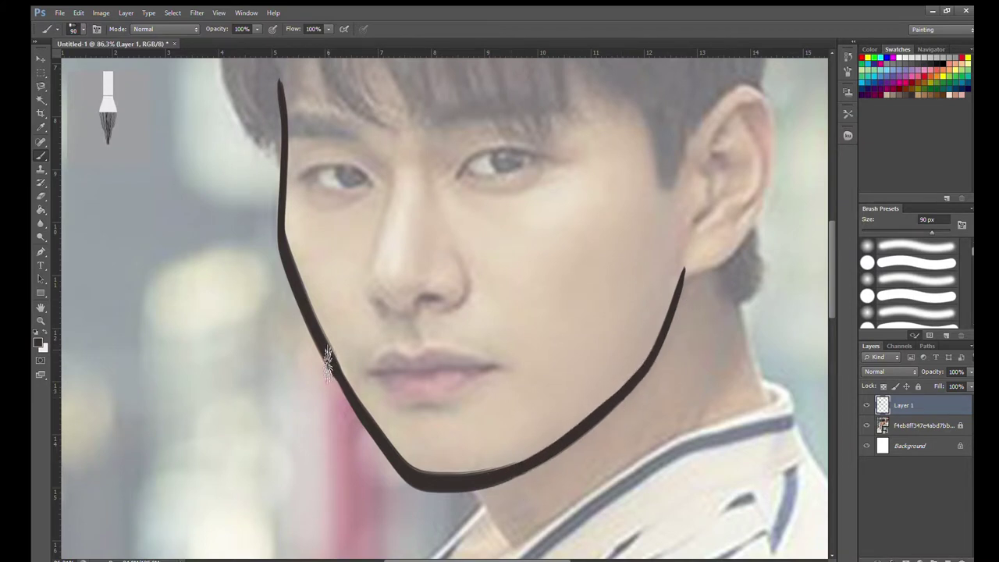
scroll(695, 346, "up", 1)
Step: Outline the ear's top, back and front edges in black
scroll(683, 296, "up", 2)
key("ctrl+z")
left_click_drag(684, 272, 740, 197)
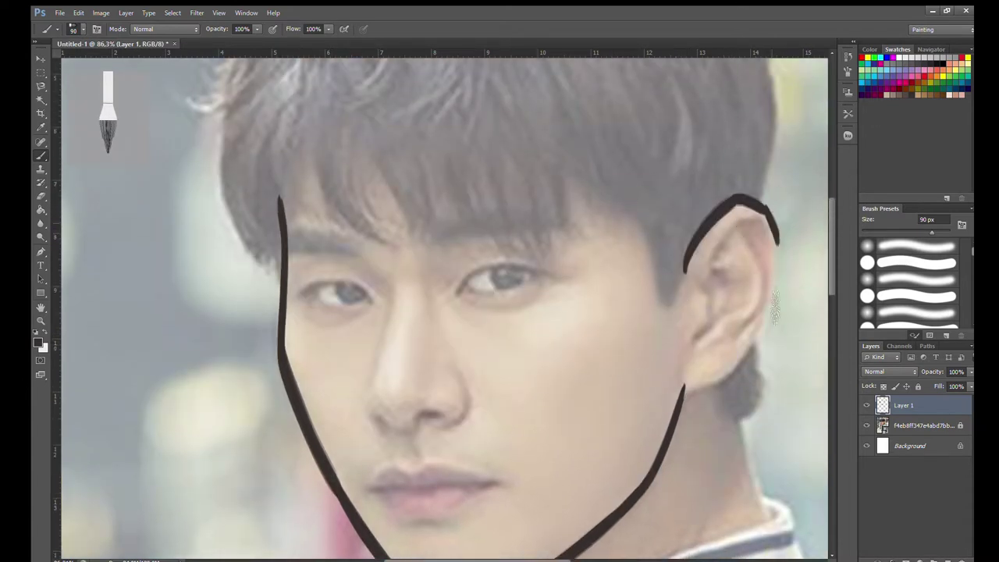
key("ctrl+z")
mouse_move(740, 199)
left_mouse_down()
mouse_move(681, 393)
mouse_move(742, 376)
left_mouse_up()
key("ctrl+z")
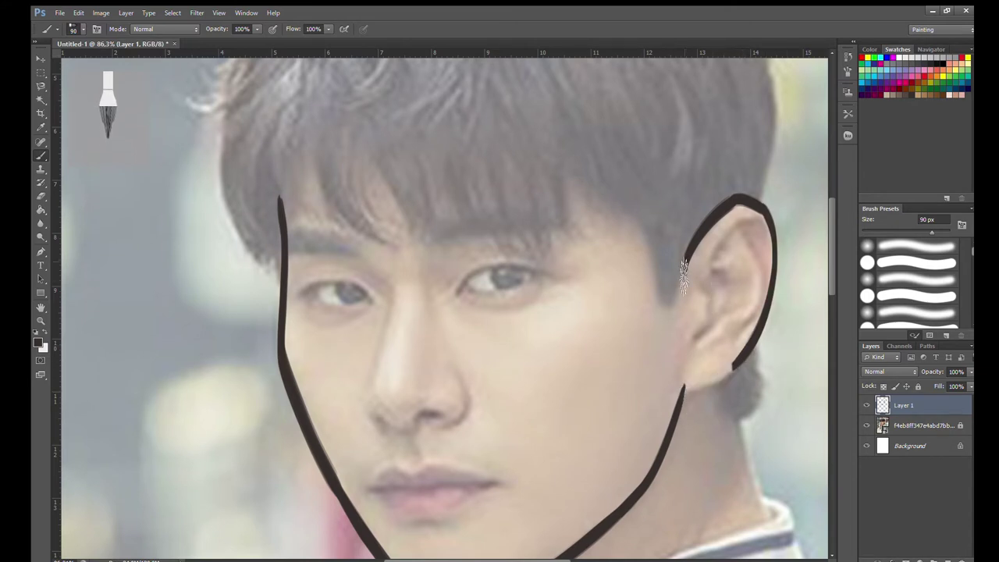
key("ctrl+z")
left_click_drag(734, 221, 716, 272)
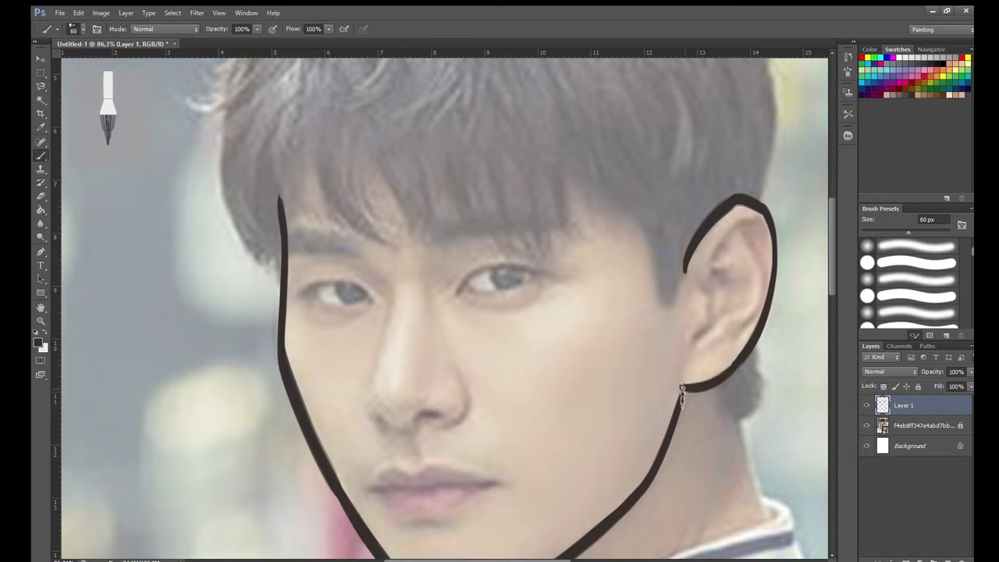
Step: With a 90 px brush, trace the shirt collar's upper edge along the neck
scroll(685, 402, "down", 3, "alt")
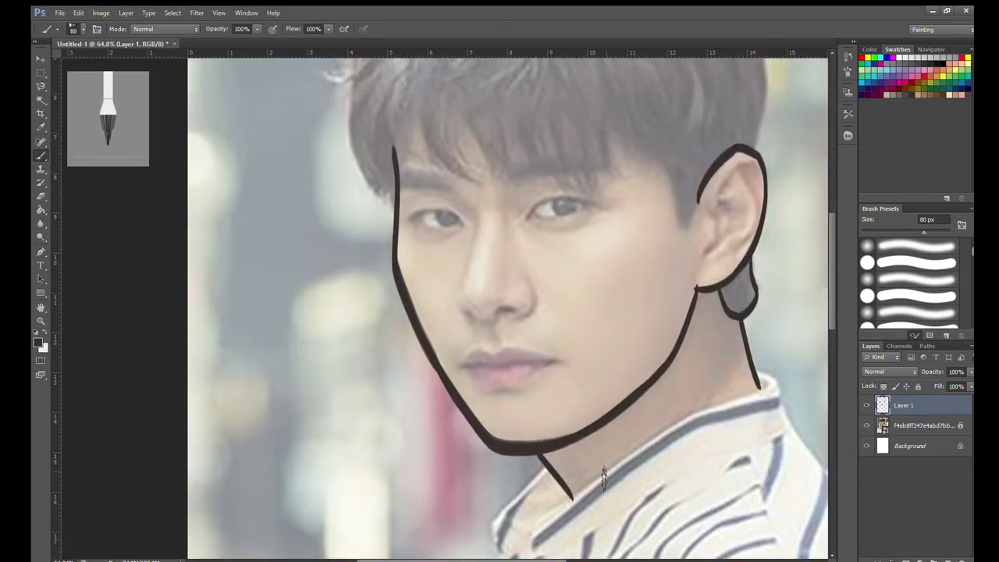
scroll(604, 476, "up", 3, "alt")
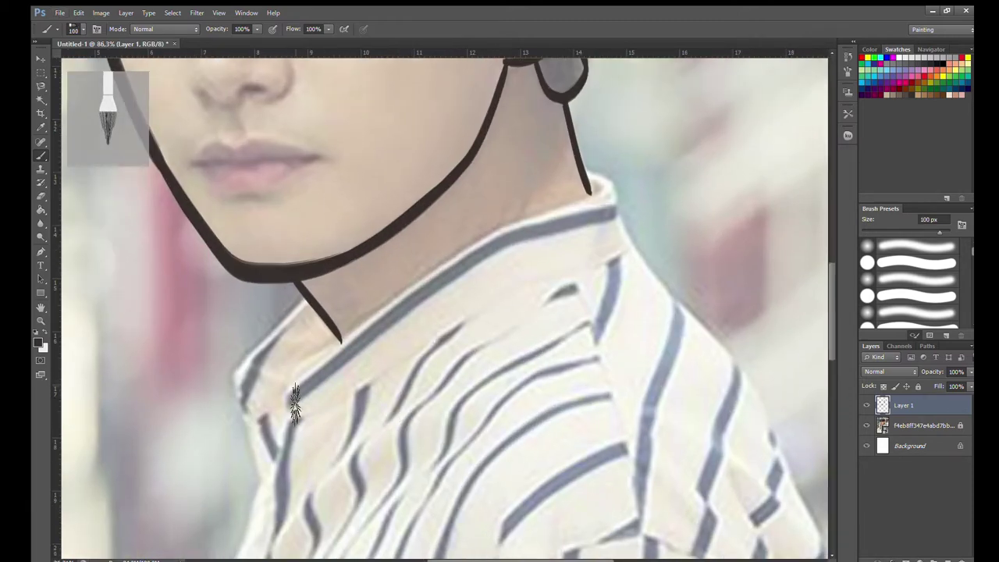
key("bracketleft")
left_click_drag(290, 383, 435, 301)
key("ctrl+z")
left_click_drag(290, 383, 556, 200)
key("ctrl+z")
mouse_move(445, 266)
left_mouse_down()
mouse_move(556, 208)
mouse_move(599, 198)
left_mouse_up()
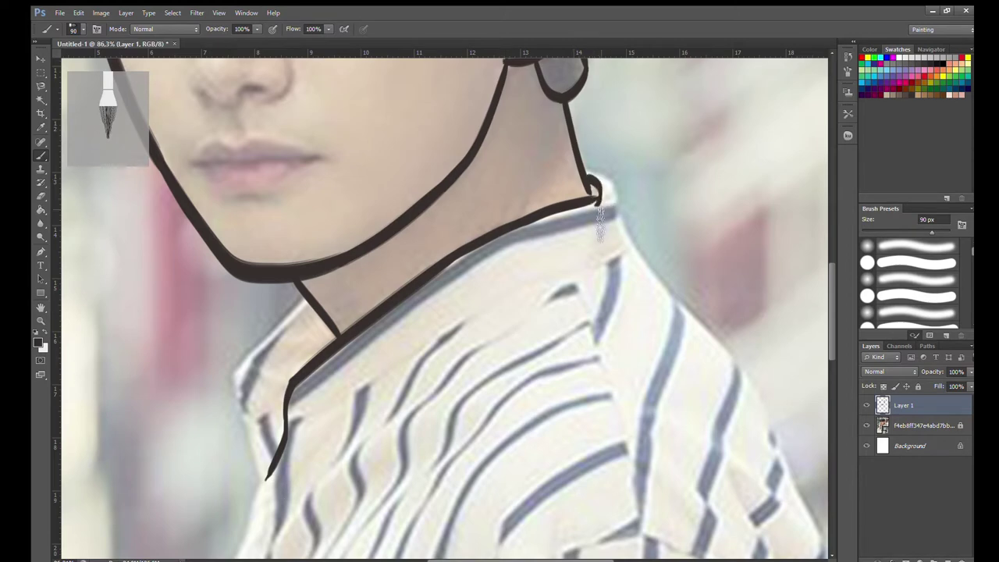
Step: With a 45 px brush, draw the collar's curved back edge and a line below it
scroll(584, 202, "up", 3)
key("bracketleft")
key("bracketleft")
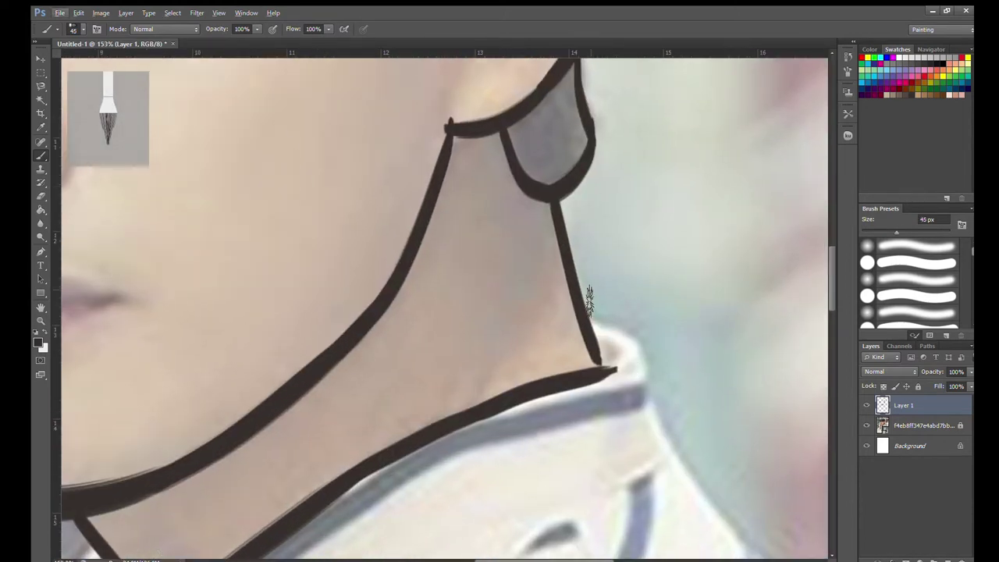
left_click_drag(587, 316, 650, 343)
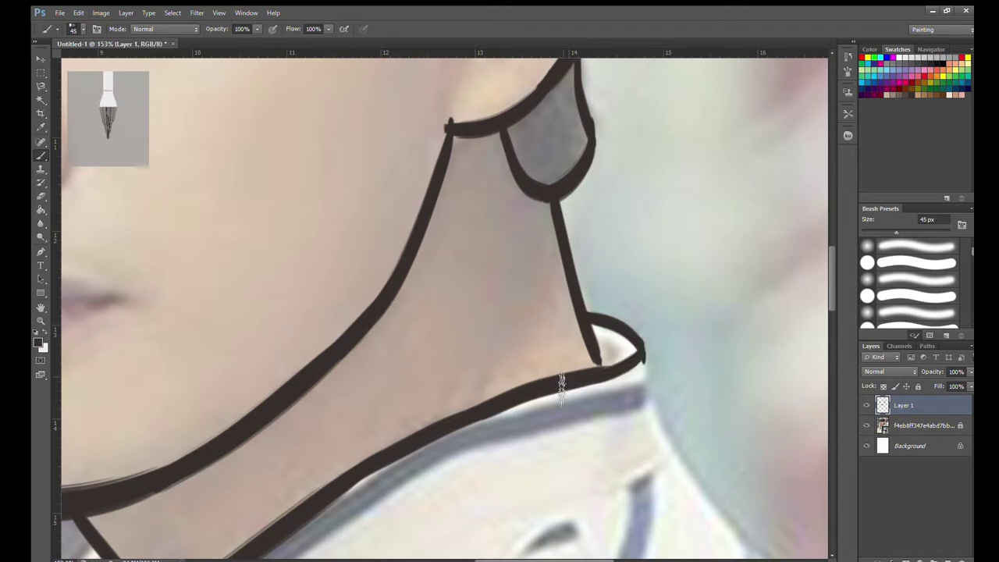
left_click_drag(663, 413, 747, 524)
Step: At 90 px, trace the left collar edge down the shirt front, then hide and reshow the photo to check
scroll(575, 451, "down", 3)
key("bracketright")
key("bracketright")
key("bracketright")
scroll(701, 384, "down", 3)
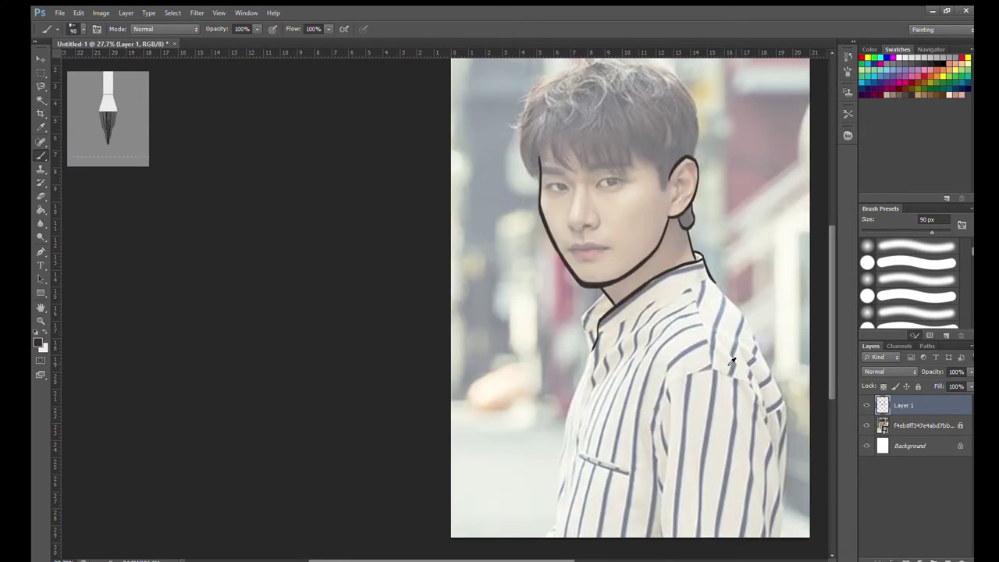
scroll(754, 377, "up", 2)
scroll(591, 382, "up", 2)
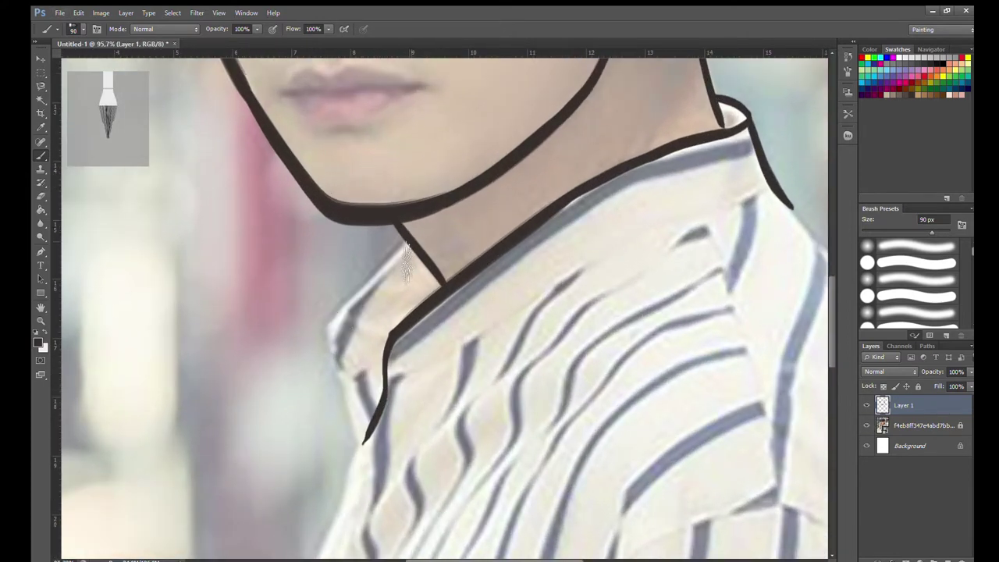
left_click_drag(408, 248, 355, 443)
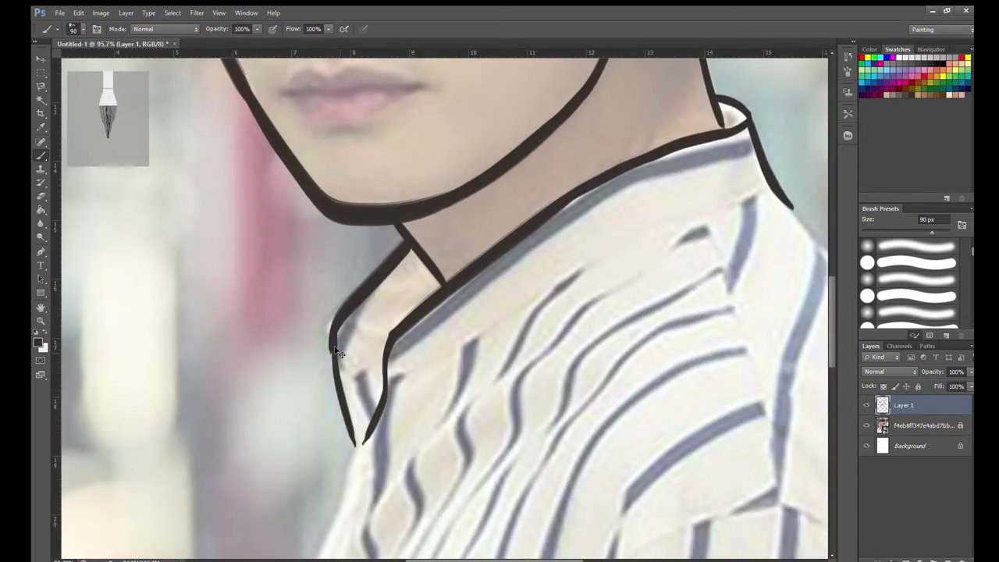
left_click_drag(355, 445, 326, 545)
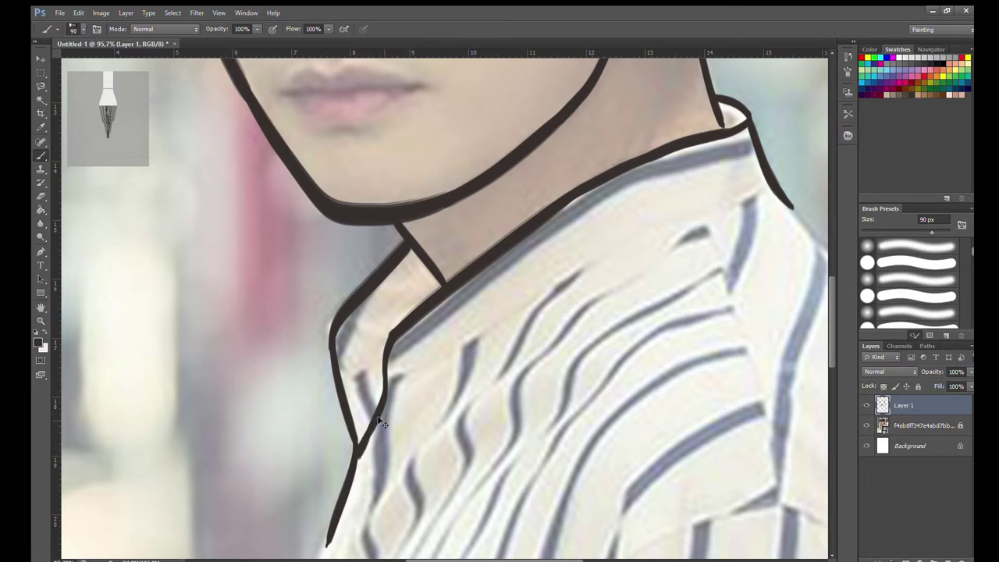
scroll(395, 373, "down", 5)
scroll(575, 401, "up", 3)
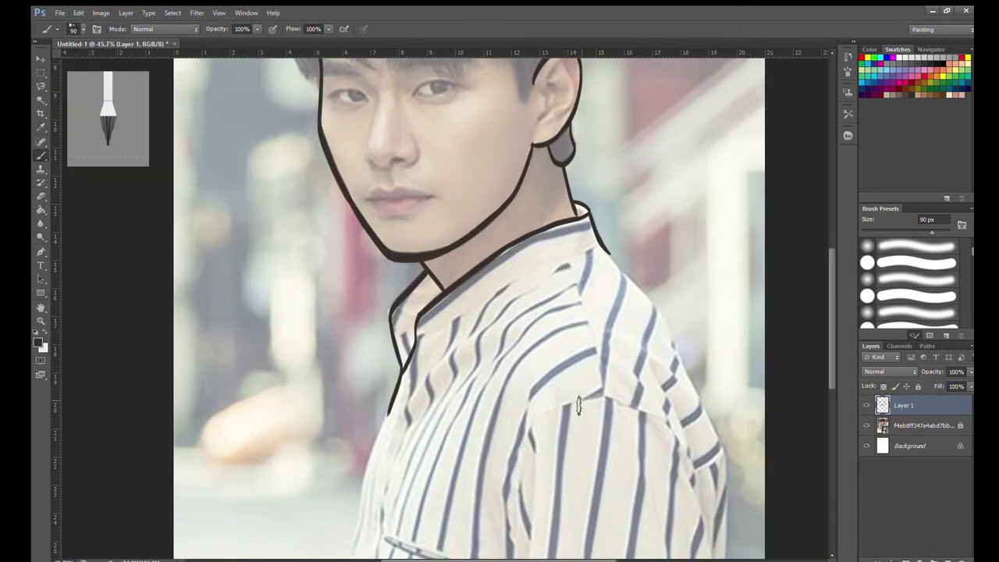
scroll(576, 401, "down", 2)
left_click(866, 425)
scroll(452, 403, "up", 1)
left_click(866, 425)
scroll(515, 367, "up", 3)
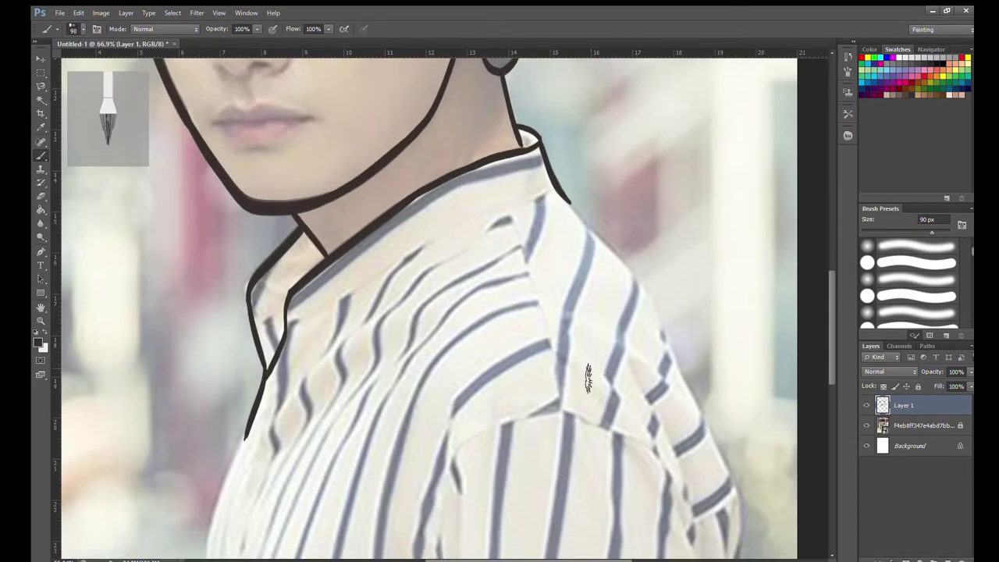
Step: Draw the right shoulder outline down the arm and a fold line down the shirt
left_click_drag(560, 195, 623, 273)
left_click_drag(648, 304, 709, 452)
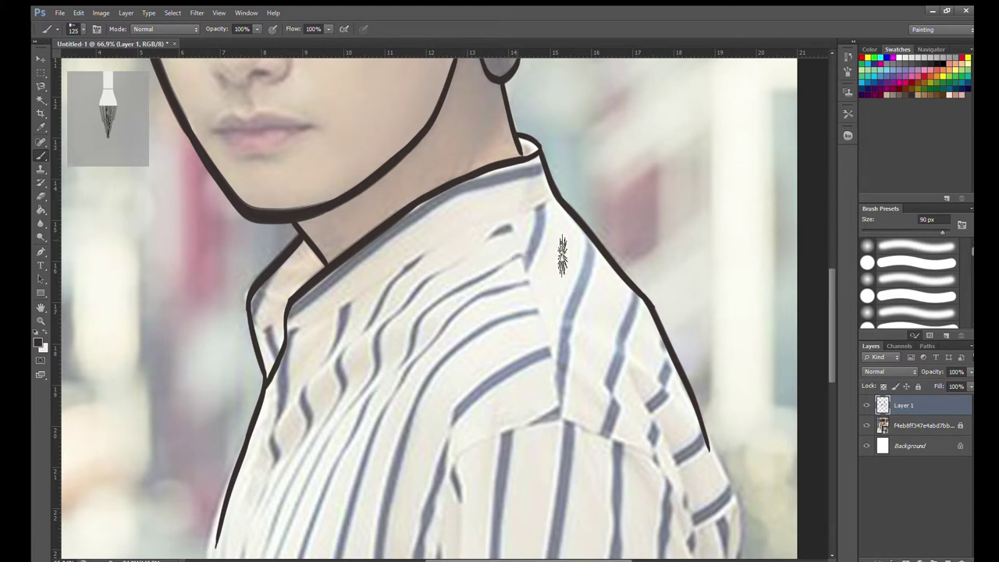
left_click_drag(510, 221, 551, 358)
left_click_drag(549, 468, 558, 464)
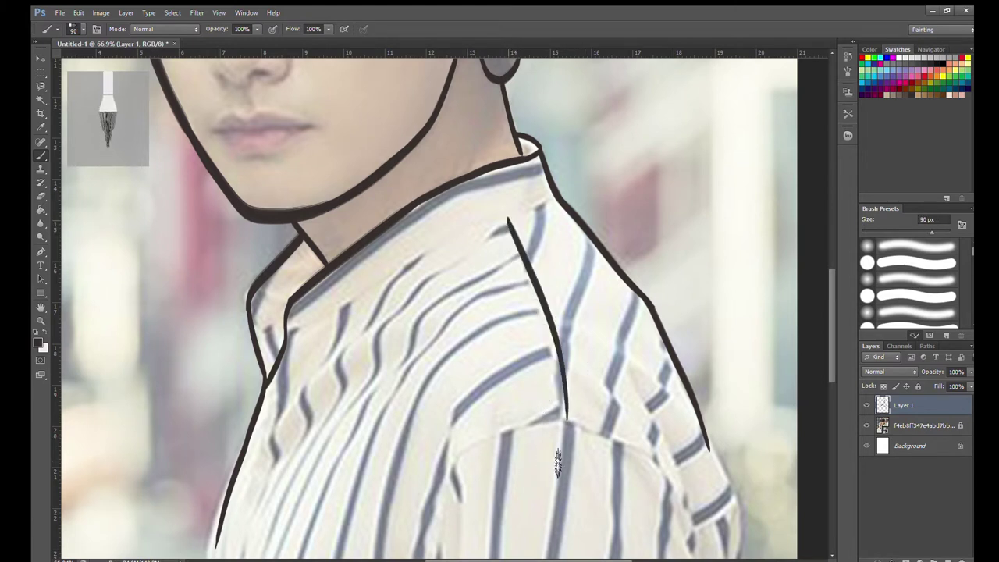
Step: Add the curved sleeve seam, fit the canvas on screen, and toggle the photo to review
mouse_move(565, 428)
left_mouse_down()
mouse_move(419, 484)
mouse_move(490, 457)
mouse_move(431, 491)
left_mouse_up()
key("ctrl+z")
key("ctrl+z")
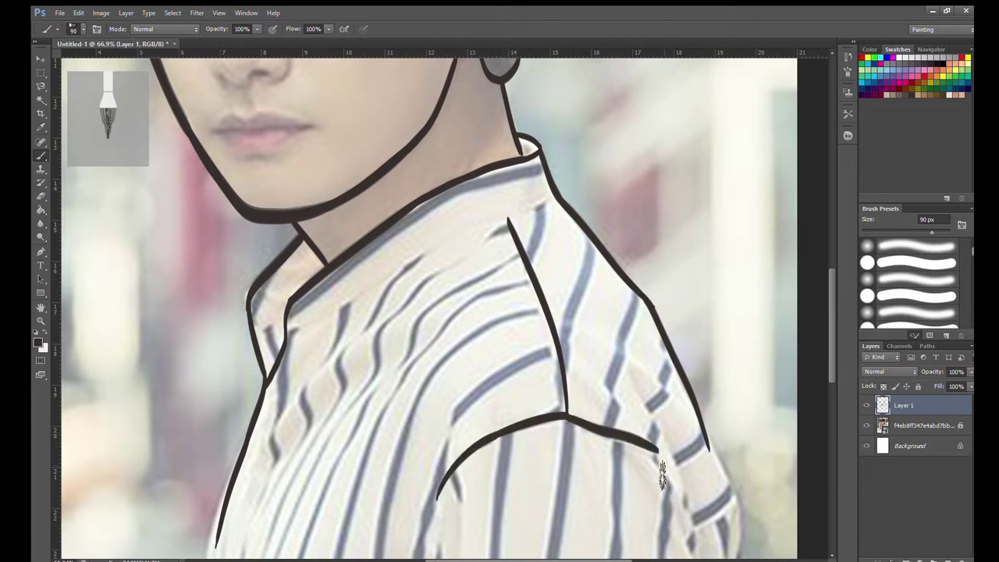
left_click_drag(576, 428, 691, 539)
key("ctrl+0")
left_click(867, 425)
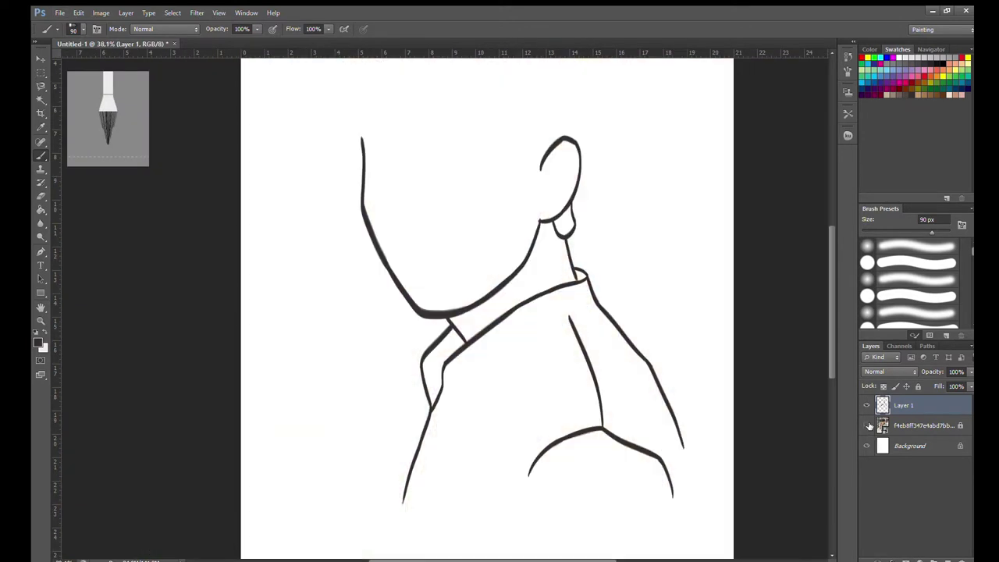
left_click(867, 426)
scroll(503, 441, "up", 5)
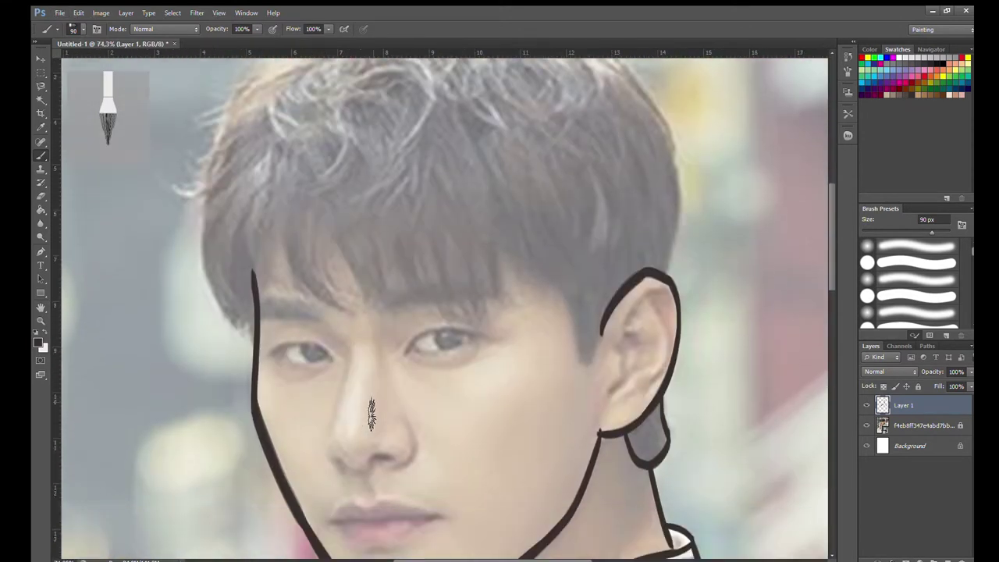
Step: Draw black strand lines through the fringe and the hair's edge above the ear
scroll(518, 422, "up", 2)
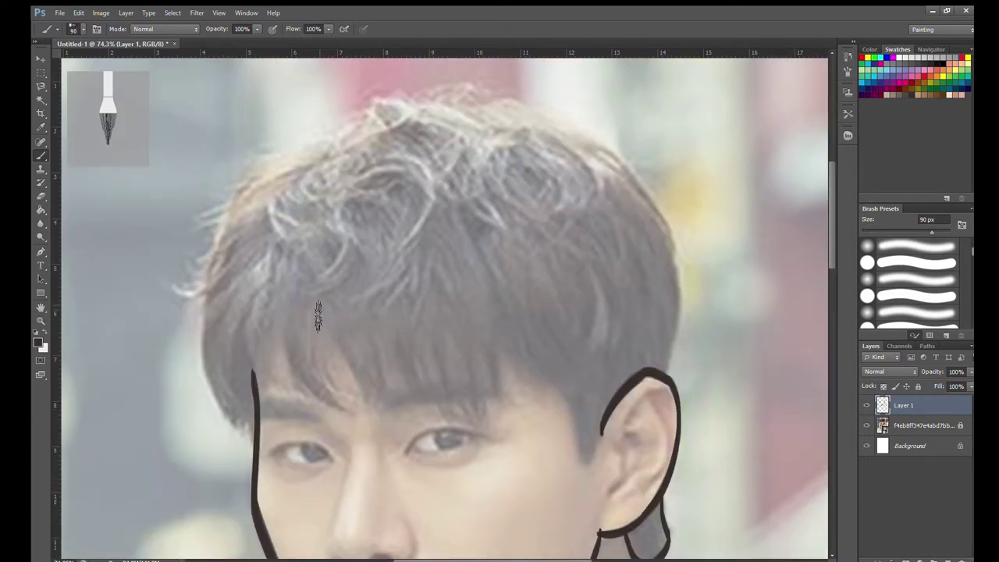
left_click_drag(317, 302, 367, 412)
left_click_drag(317, 301, 353, 420)
left_click_drag(280, 293, 284, 361)
key("ctrl+z")
left_click_drag(291, 289, 296, 355)
key("ctrl+z")
left_click_drag(354, 294, 389, 406)
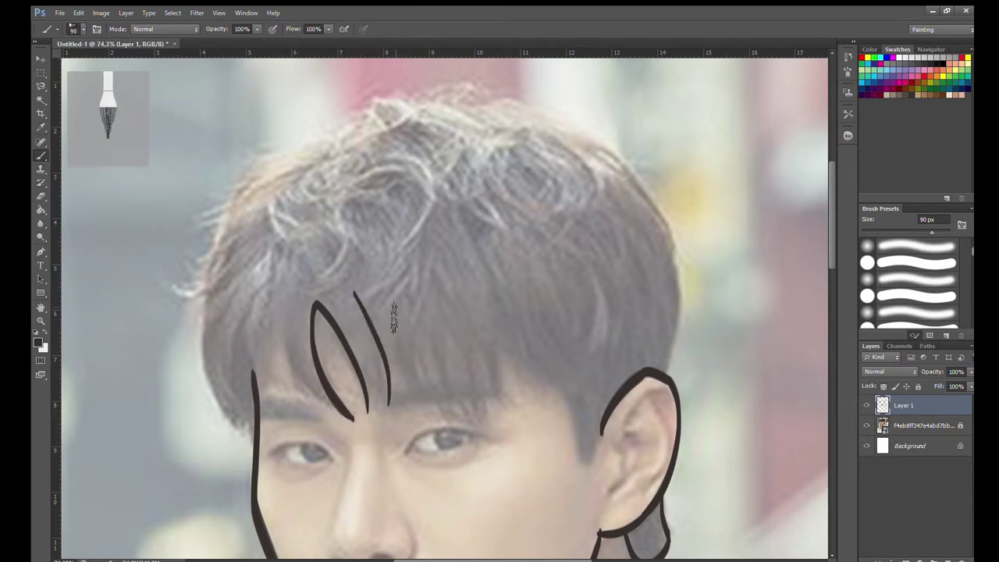
left_click_drag(478, 238, 559, 384)
left_click(545, 324)
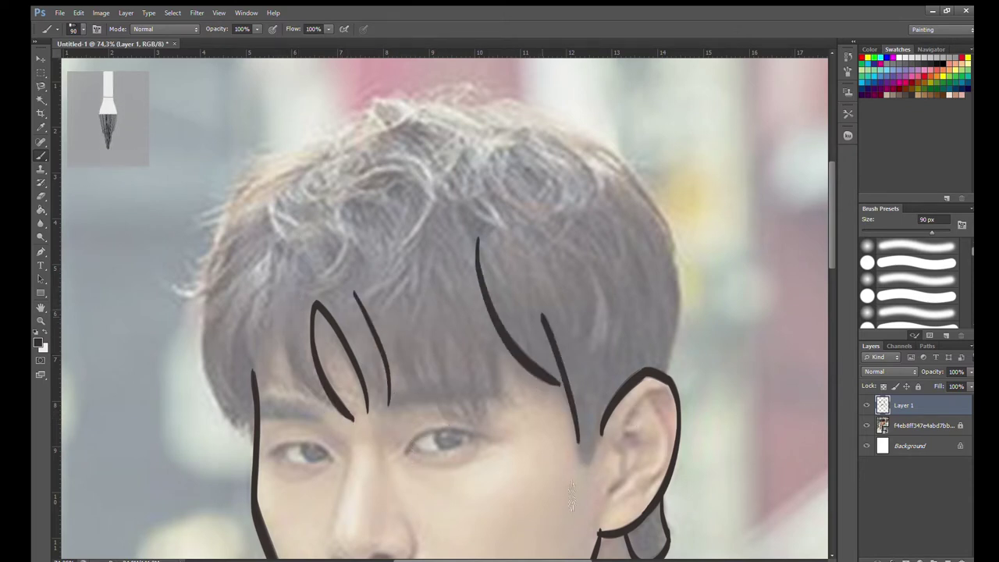
left_click_drag(585, 289, 584, 472)
key("ctrl+z")
left_click(286, 285)
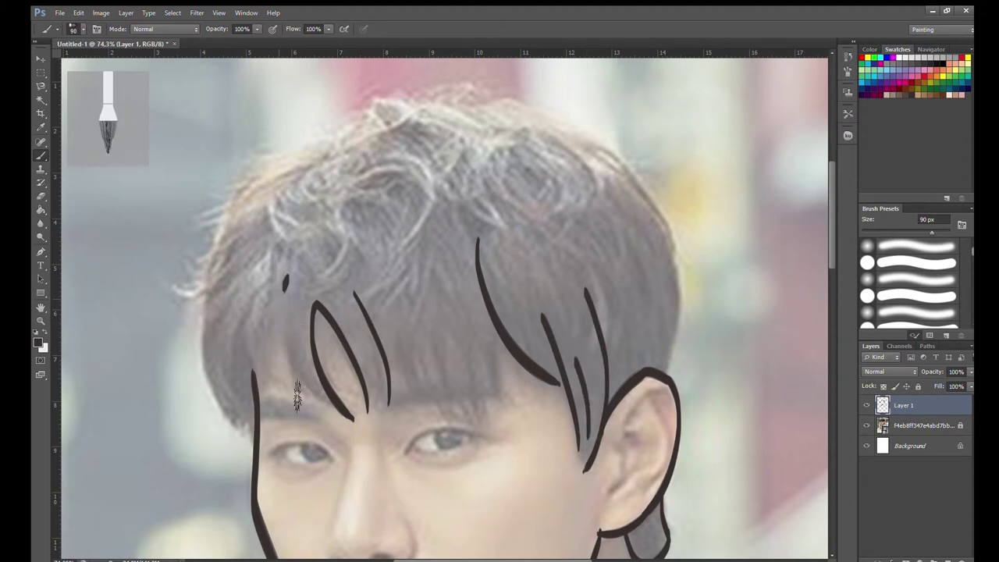
Step: Trace the curved outline down the left side of the head to the temple
left_click_drag(226, 201, 201, 406)
key("ctrl+z")
left_click_drag(228, 201, 203, 422)
key("ctrl+z")
left_click_drag(256, 186, 367, 119)
key("ctrl+z")
mouse_move(268, 164)
left_mouse_down()
mouse_move(201, 293)
mouse_move(215, 378)
left_mouse_up()
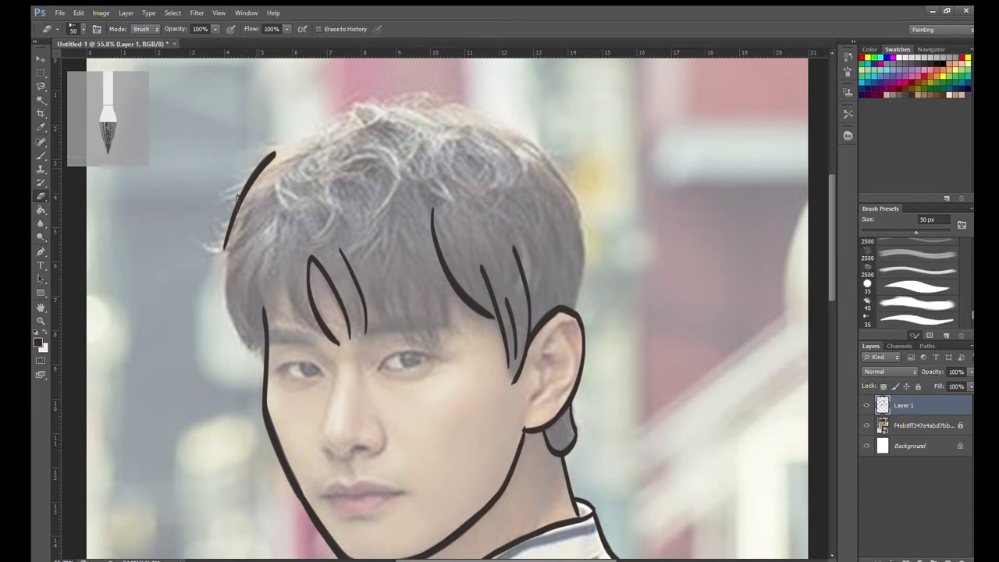
left_click(33, 160)
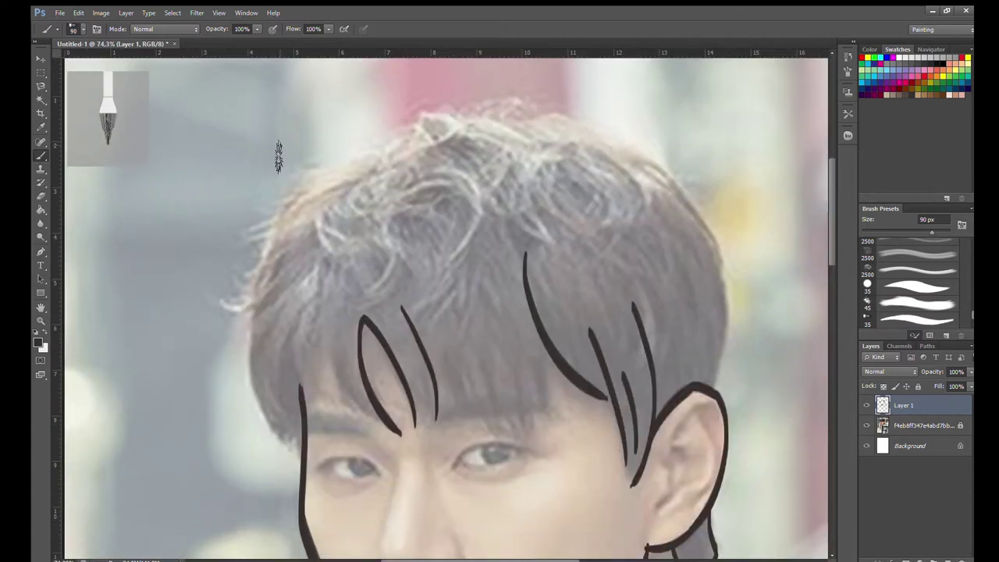
mouse_move(412, 127)
left_mouse_down()
mouse_move(279, 227)
mouse_move(269, 428)
left_mouse_up()
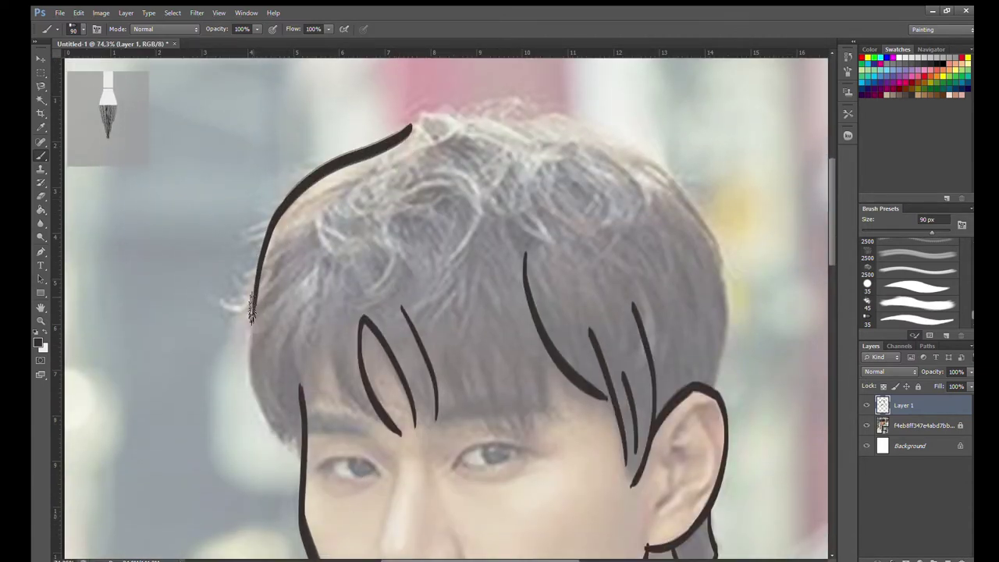
key("ctrl+z")
left_click_drag(252, 305, 288, 449)
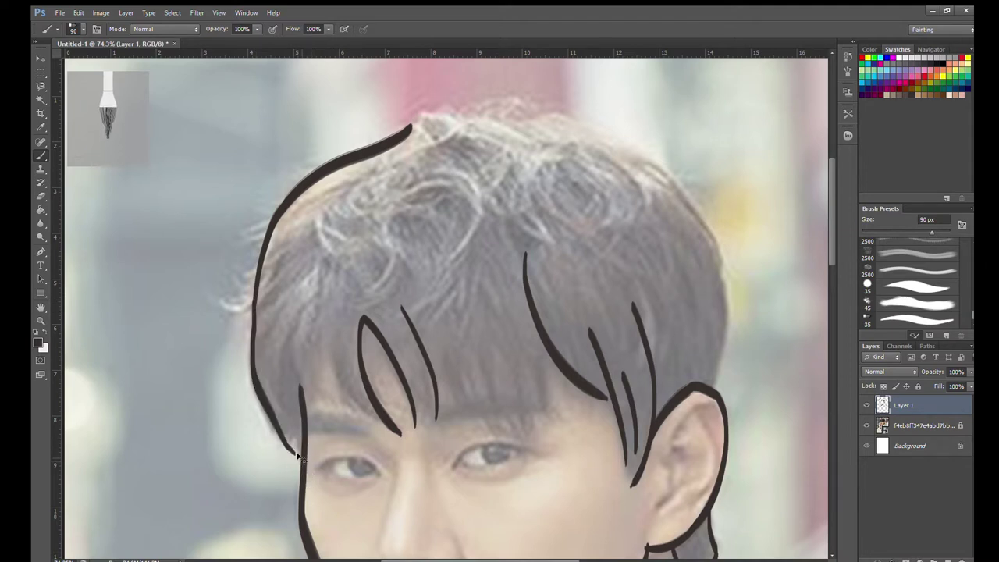
Step: Paint a curved strand down the forehead fringe and erase its excess parts
left_click_drag(321, 279, 305, 390)
key("ctrl+z")
left_click_drag(324, 293, 381, 428)
key("ctrl+z")
left_click_drag(326, 299, 398, 431)
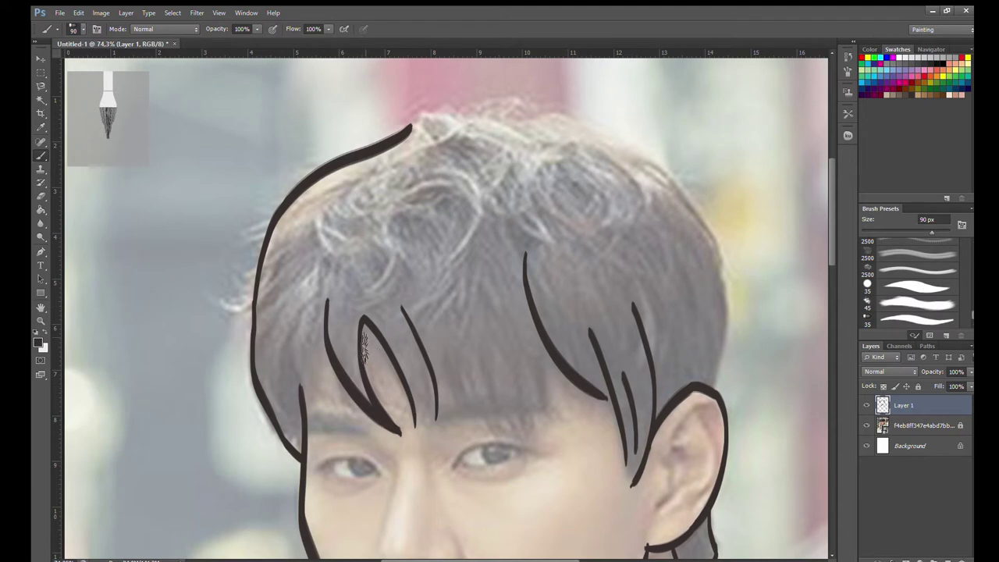
key("e")
left_click_drag(360, 394, 327, 336)
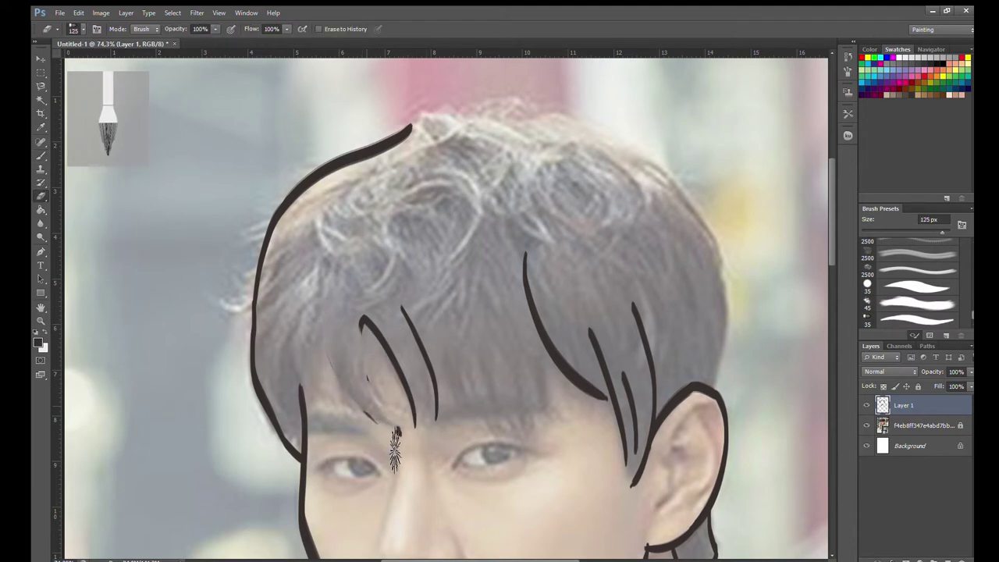
mouse_move(359, 343)
left_mouse_down()
mouse_move(412, 357)
mouse_move(433, 397)
left_mouse_up()
left_click(42, 156)
Step: Try several curved fringe strands over the brow, undoing each attempt
left_click_drag(324, 269, 373, 420)
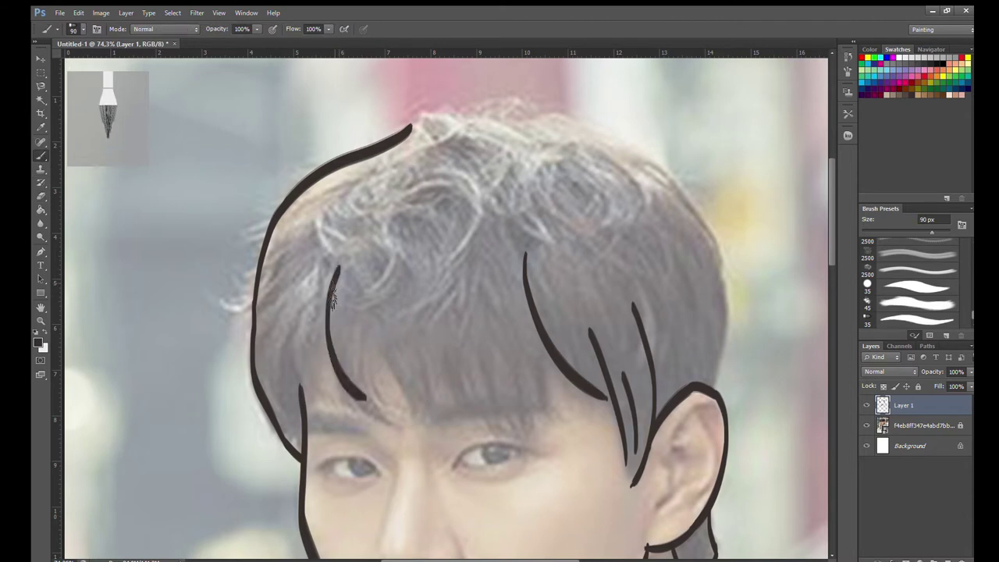
key("ctrl+z")
scroll(396, 422, "up", 2, "alt")
left_click_drag(305, 219, 339, 375)
key("ctrl+z")
left_click_drag(308, 224, 371, 410)
key("ctrl+z")
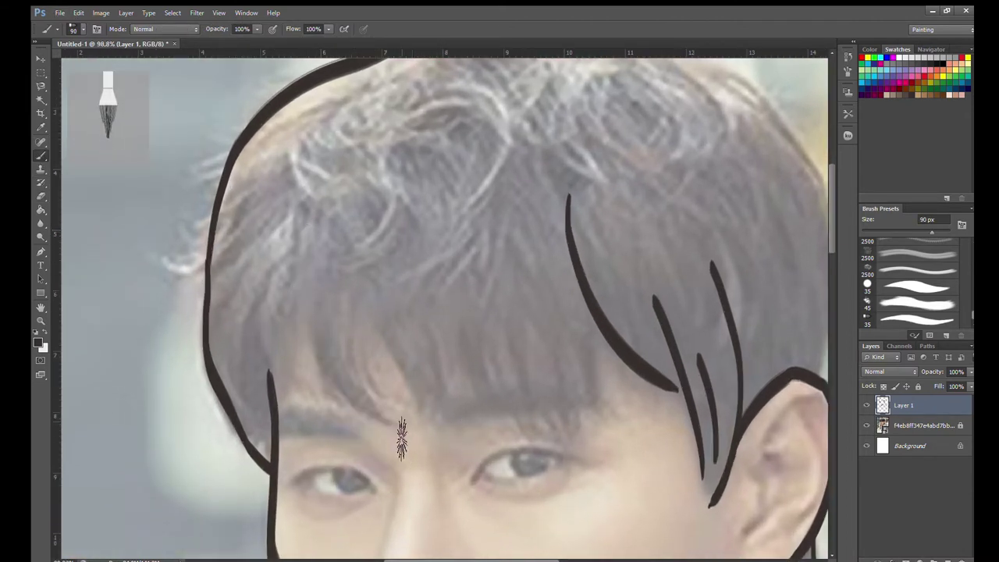
left_click_drag(301, 240, 391, 425)
key("ctrl+z")
Step: Test a thicker 150 px brush on the fringe, then return to 90 px
key("]")
key("]")
key("]")
left_click_drag(313, 220, 317, 353)
key("ctrl+z")
left_click_drag(304, 217, 374, 415)
key("[")
key("[")
key("[")
key("ctrl+z")
left_click_drag(337, 259, 439, 428)
key("ctrl+z")
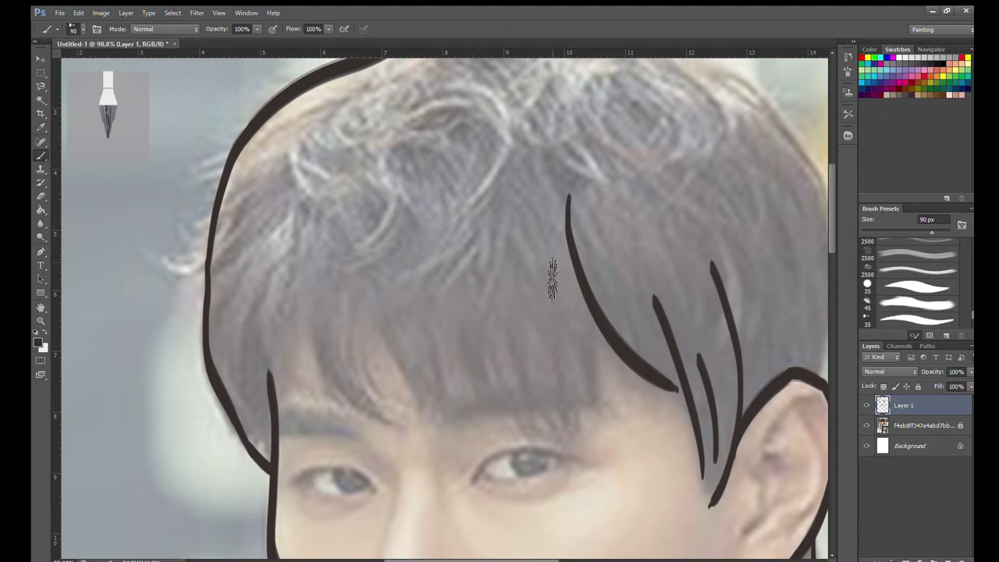
Step: Add tapered strands on the central and right parts of the fringe
left_click_drag(481, 267, 525, 425)
key("ctrl+z")
left_click_drag(353, 265, 418, 434)
left_click_drag(395, 250, 428, 433)
key("ctrl+z")
key("ctrl+z")
left_click_drag(557, 266, 623, 419)
key("ctrl+z")
mouse_move(549, 258)
left_mouse_down()
mouse_move(573, 451)
mouse_move(564, 452)
left_mouse_up()
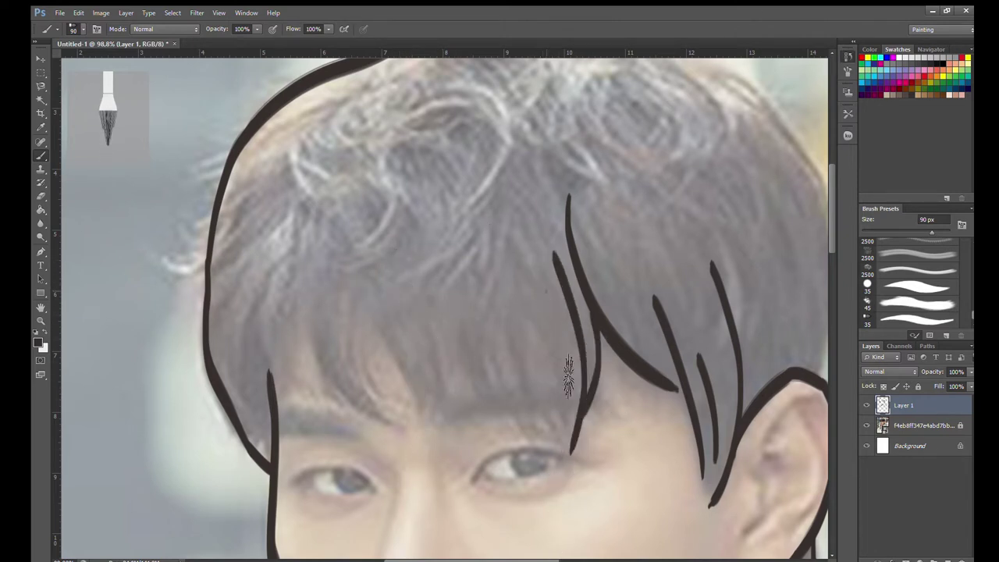
scroll(439, 296, "down", 3)
scroll(314, 231, "up", 4)
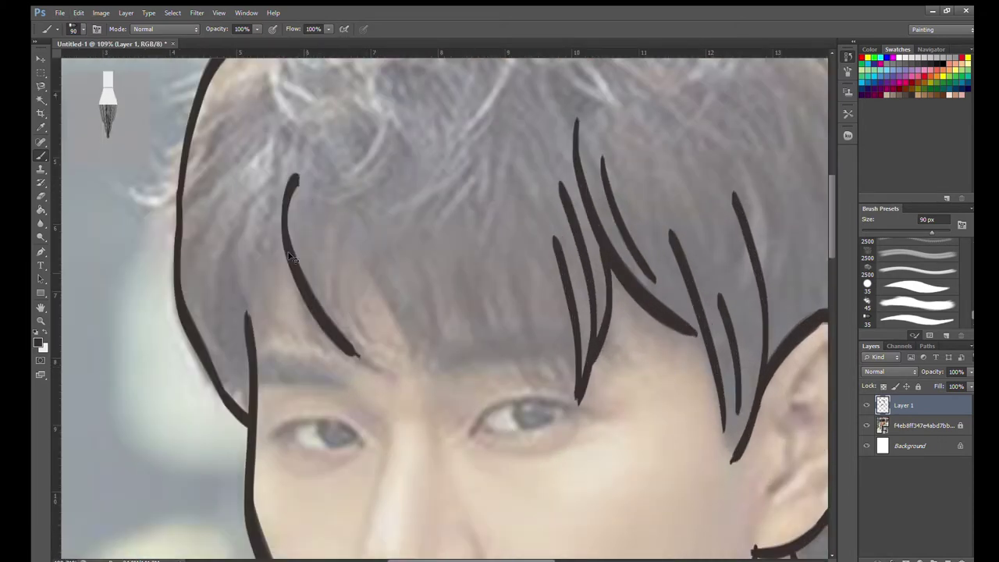
Step: Draw a curved strand on the forehead fringe, discarding two left-fringe strand attempts
left_click_drag(295, 160, 398, 391)
left_click_drag(325, 241, 394, 386)
key("ctrl+z")
mouse_move(282, 239)
left_mouse_down()
mouse_move(258, 394)
mouse_move(254, 364)
left_mouse_up()
left_click_drag(266, 163, 248, 336)
key("ctrl+alt+z")
key("ctrl+alt+z")
scroll(314, 416, "down", 2)
scroll(417, 351, "up", 2)
scroll(486, 219, "up", 1)
Step: Paint several curved strands across the central fringe toward the right
left_click_drag(336, 243, 375, 337)
left_click_drag(320, 167, 413, 342)
left_click_drag(374, 187, 420, 365)
key("ctrl+z")
left_click_drag(361, 170, 440, 361)
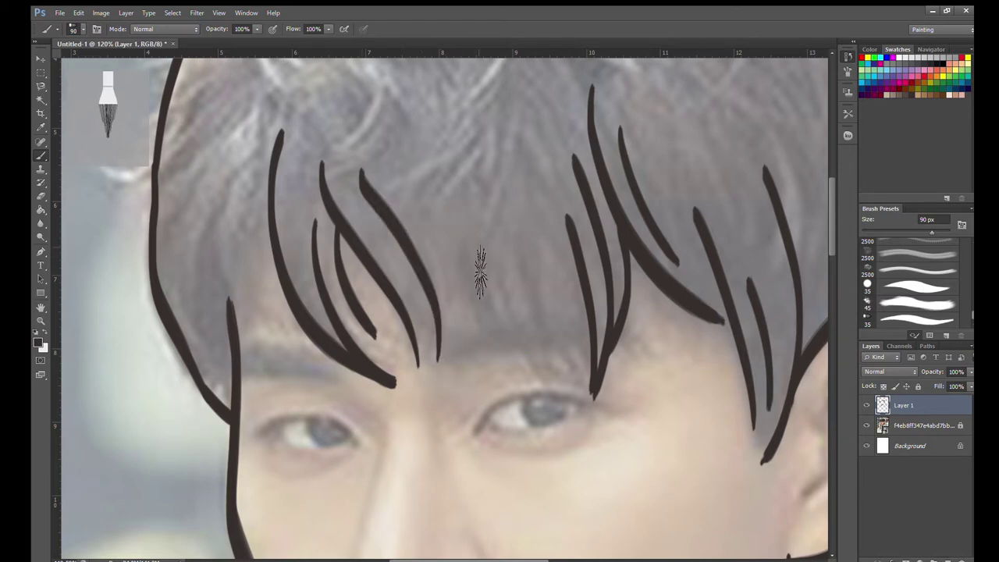
left_click(504, 225)
left_click_drag(465, 195, 548, 383)
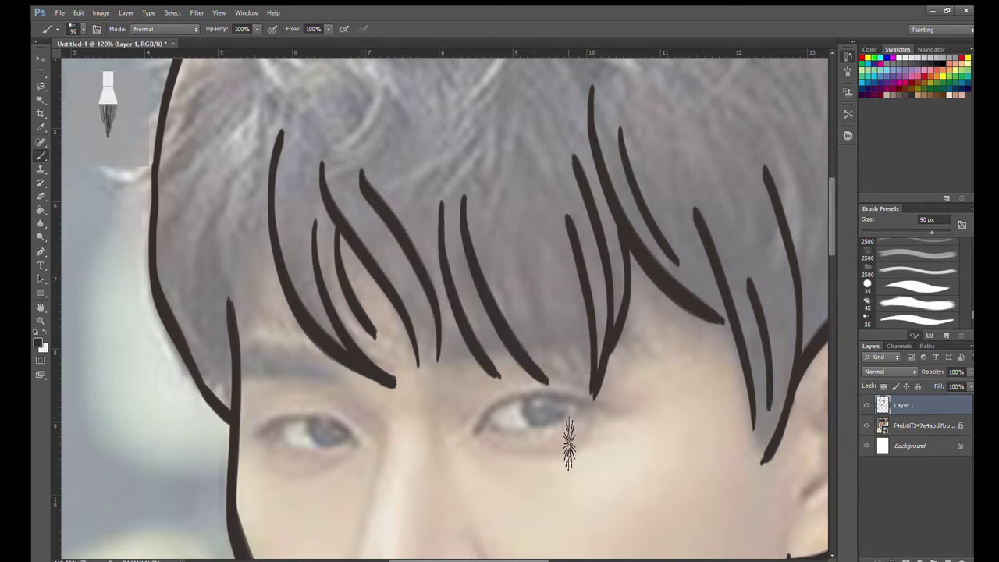
key("ctrl+minus")
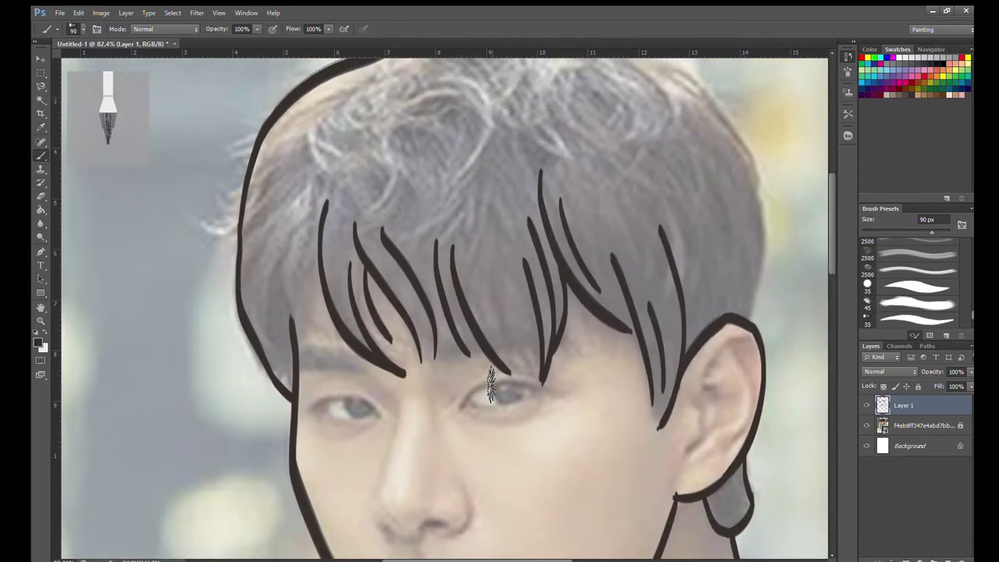
scroll(486, 380, "up", 3)
Step: Redraw the left fringe strand down to the brow and add two short upper-left strands
key("ctrl+z")
left_click_drag(264, 257, 211, 398)
key("ctrl+z")
left_click_drag(264, 258, 211, 399)
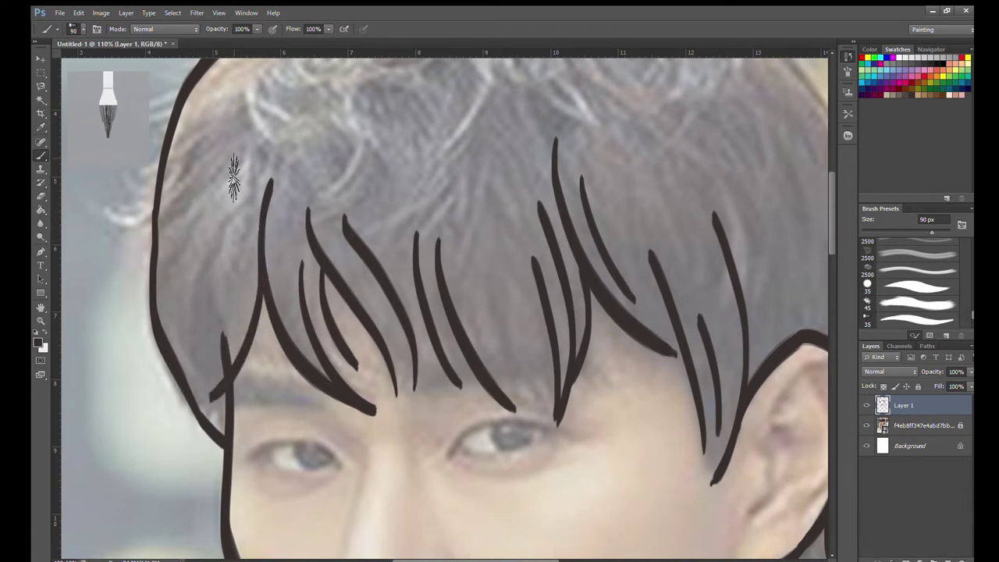
left_click_drag(238, 156, 182, 264)
left_click_drag(252, 186, 205, 277)
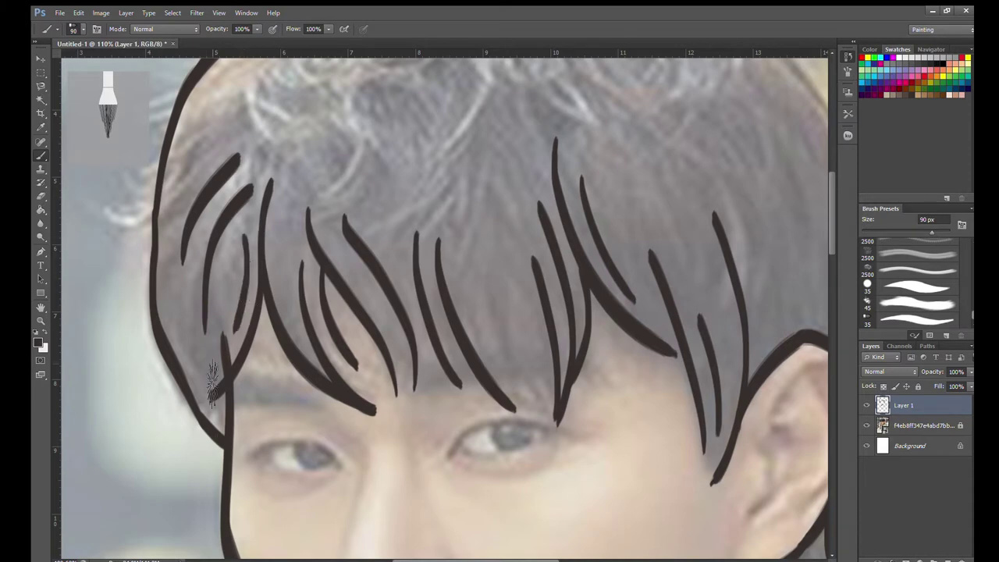
scroll(313, 456, "down", 4)
Step: Check the line art without the photo, then trace the outline across the top of the hair
left_click(867, 425)
left_click(868, 426)
scroll(414, 355, "up", 5)
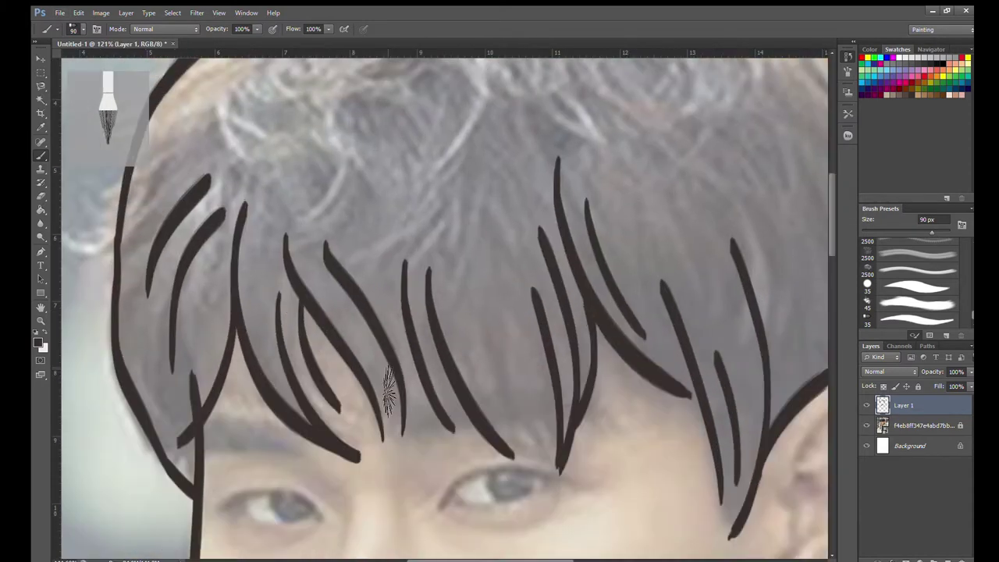
scroll(414, 367, "down", 4)
left_click_drag(504, 296, 472, 187)
key("ctrl+z")
mouse_move(436, 127)
left_mouse_down()
mouse_move(673, 142)
mouse_move(796, 355)
left_mouse_up()
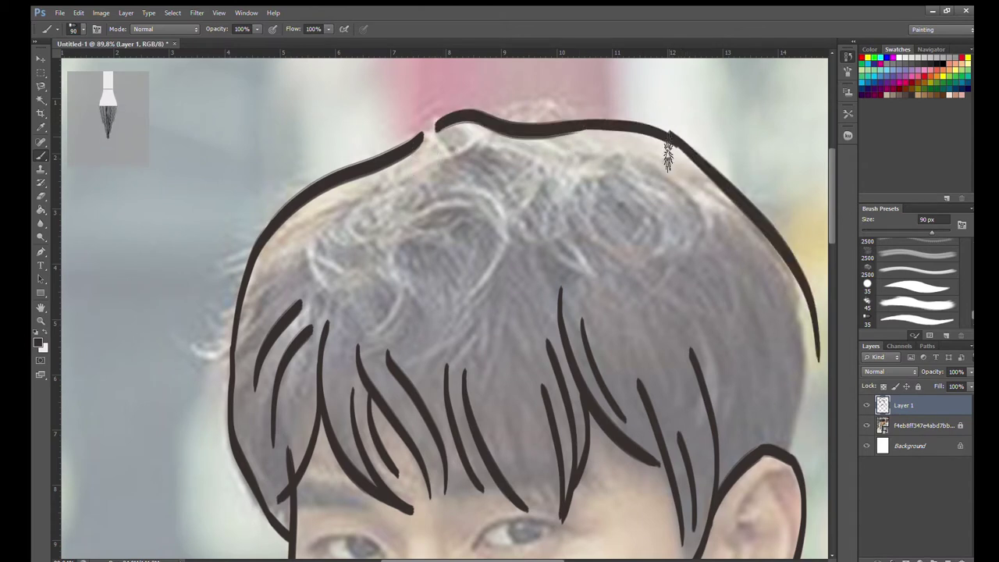
Step: Extend the hair outline over the crown and down the head's right edge
key("ctrl+z")
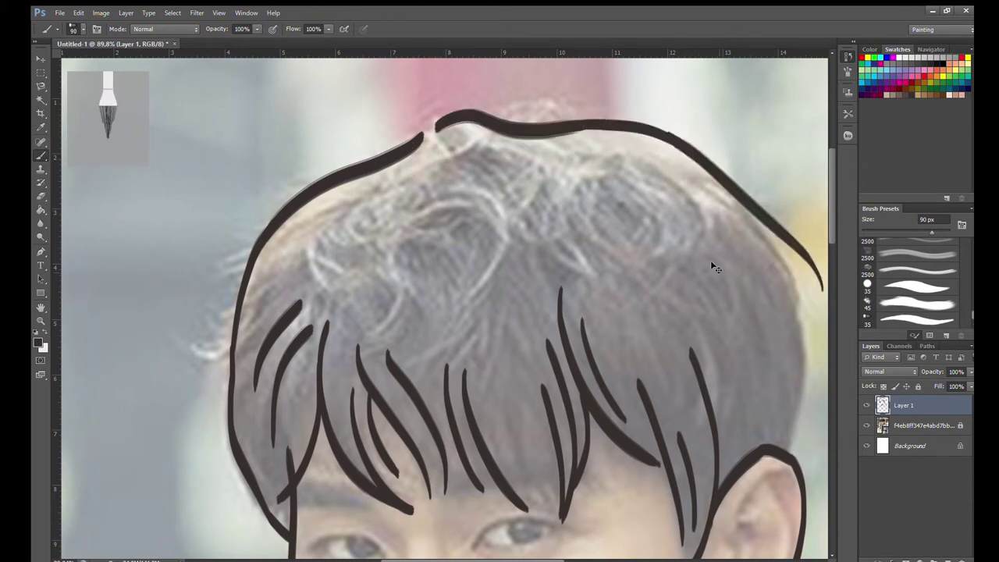
left_click_drag(745, 433, 603, 421)
left_click_drag(477, 108, 605, 304)
key("ctrl+z")
mouse_move(601, 242)
left_mouse_down()
mouse_move(472, 106)
mouse_move(588, 217)
left_mouse_up()
key("ctrl+z")
key("ctrl+z")
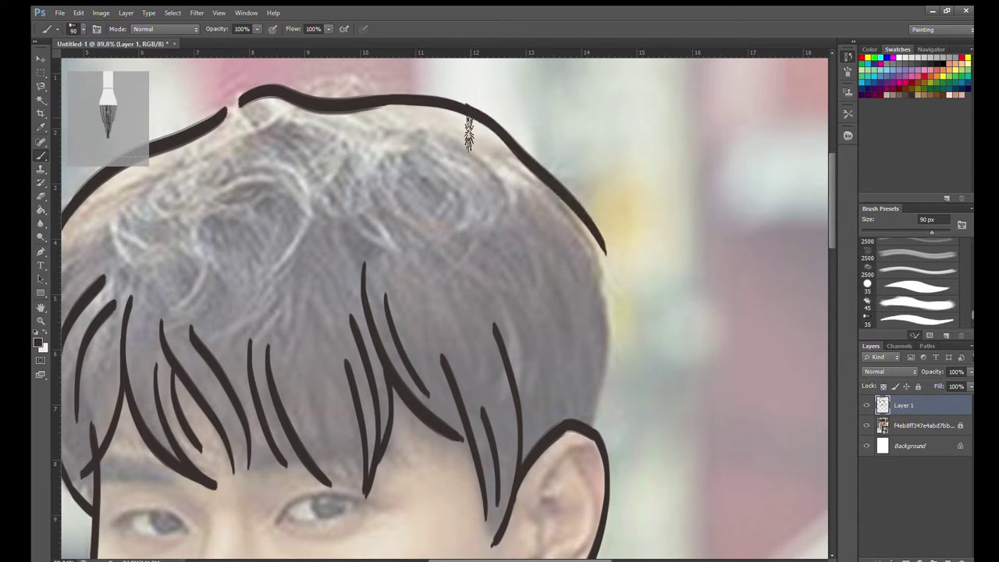
left_click_drag(469, 106, 615, 383)
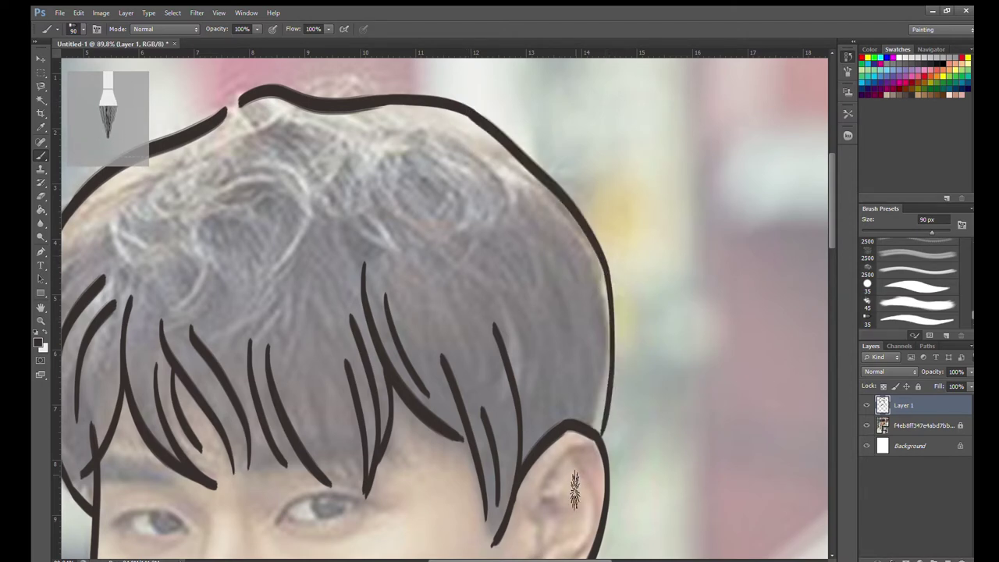
Step: Paint a short strand on the lower right of the hair
scroll(393, 153, "down", 1)
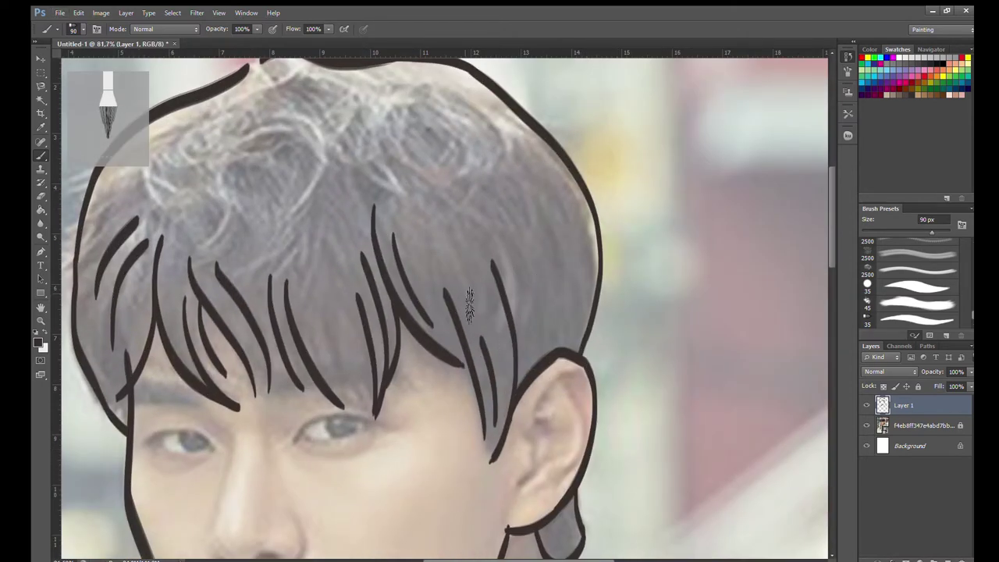
scroll(386, 383, "up", 1)
scroll(339, 261, "left", 3)
scroll(256, 289, "up", 2)
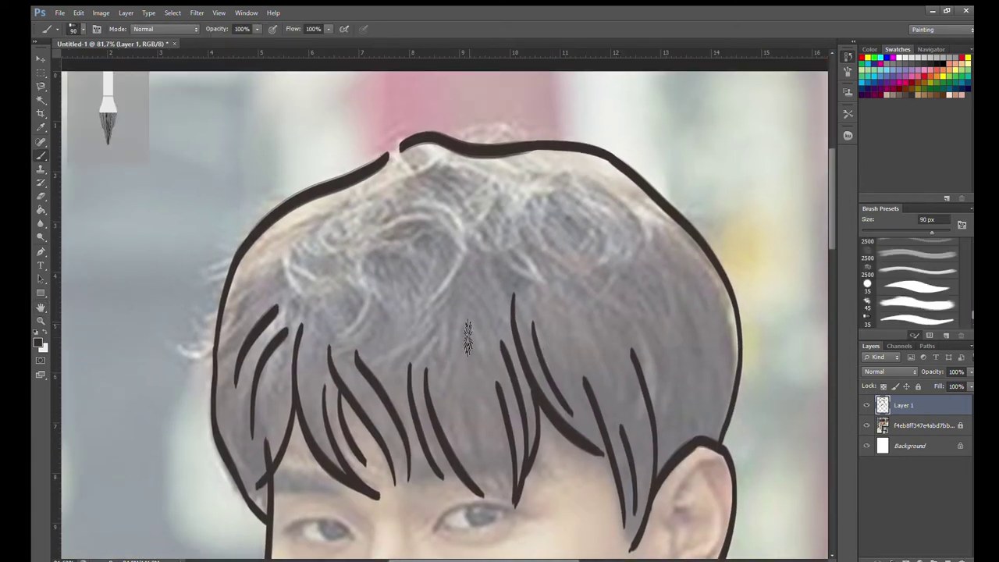
left_click_drag(472, 273, 481, 488)
mouse_move(461, 344)
left_mouse_down()
mouse_move(493, 531)
mouse_move(514, 511)
left_mouse_up()
key("ctrl+z")
key("ctrl+z")
left_click_drag(461, 351, 515, 504)
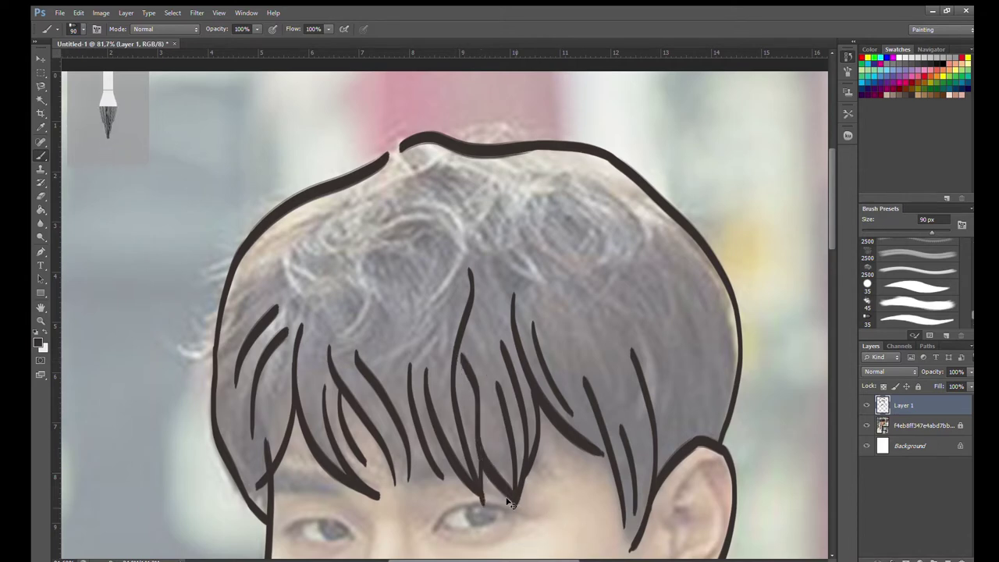
Step: After checking the line art alone, add two more strands on the hair's right side
left_click(866, 426)
left_click(867, 425)
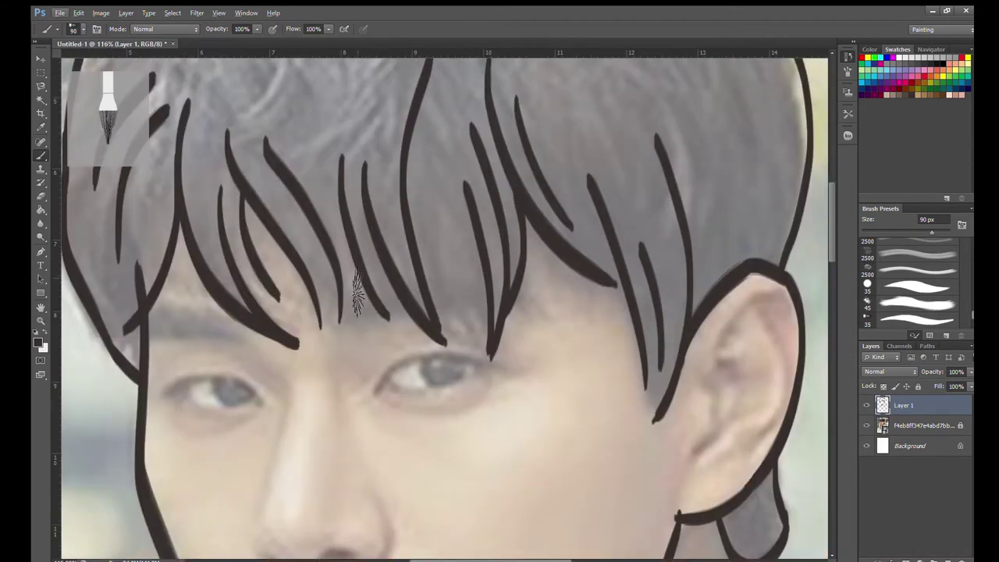
scroll(515, 328, "up", 2)
scroll(515, 328, "up", 1)
left_click_drag(597, 230, 656, 383)
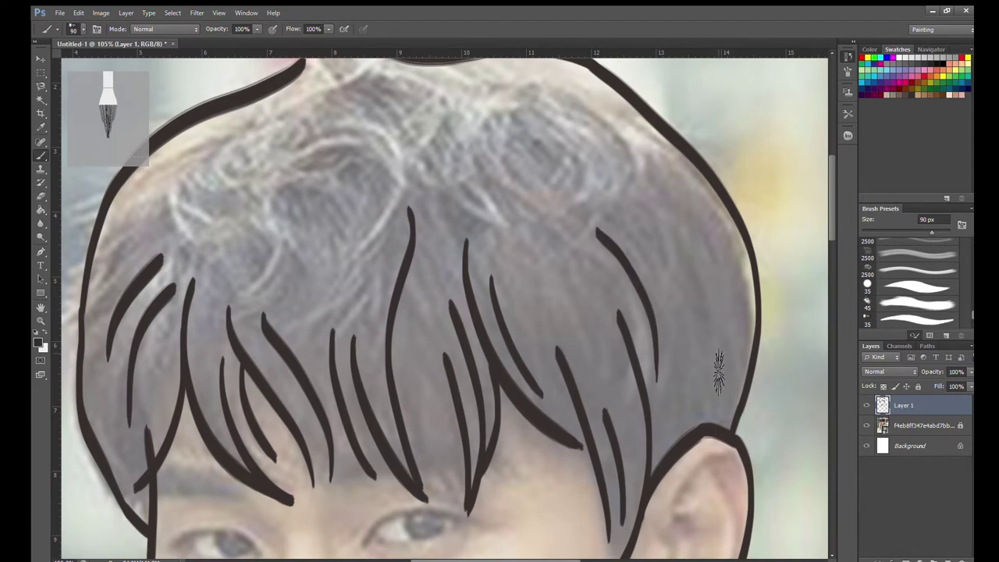
left_click_drag(676, 267, 695, 428)
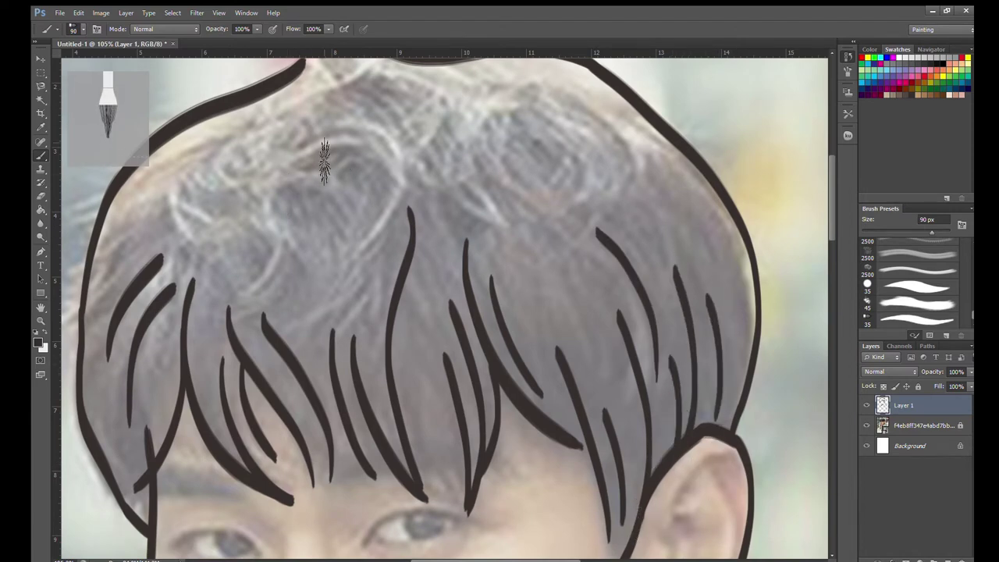
scroll(325, 162, "down", 2)
scroll(408, 127, "up", 4)
Step: With a 60 px brush, paint curved right-side hair strands, then hide the photo layer
key("bracketleft")
key("bracketleft")
key("bracketleft")
left_click_drag(336, 195, 424, 212)
key("ctrl+z")
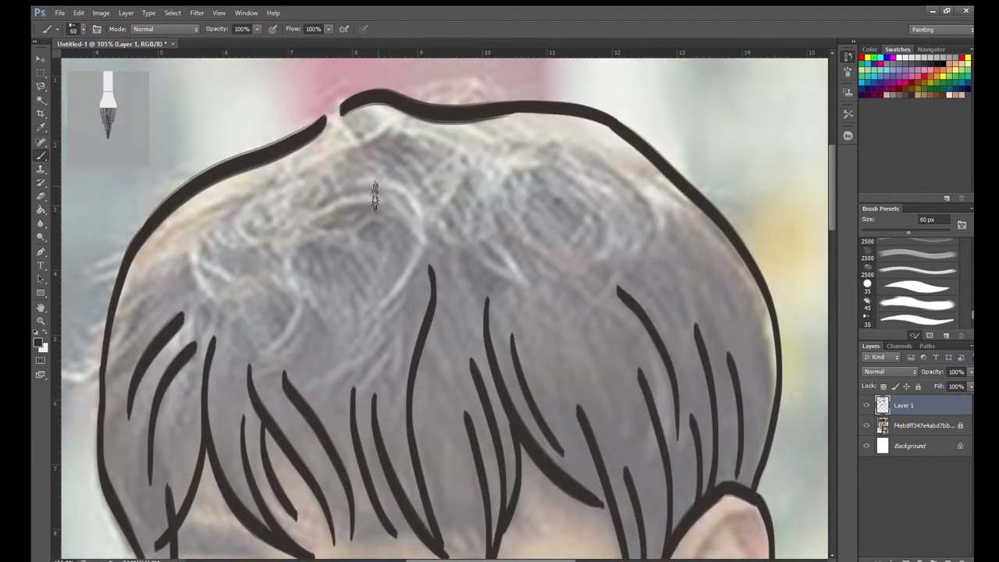
mouse_move(312, 140)
left_mouse_down()
mouse_move(262, 199)
mouse_move(226, 313)
left_mouse_up()
key("ctrl+z")
key("ctrl+z")
left_click(553, 151)
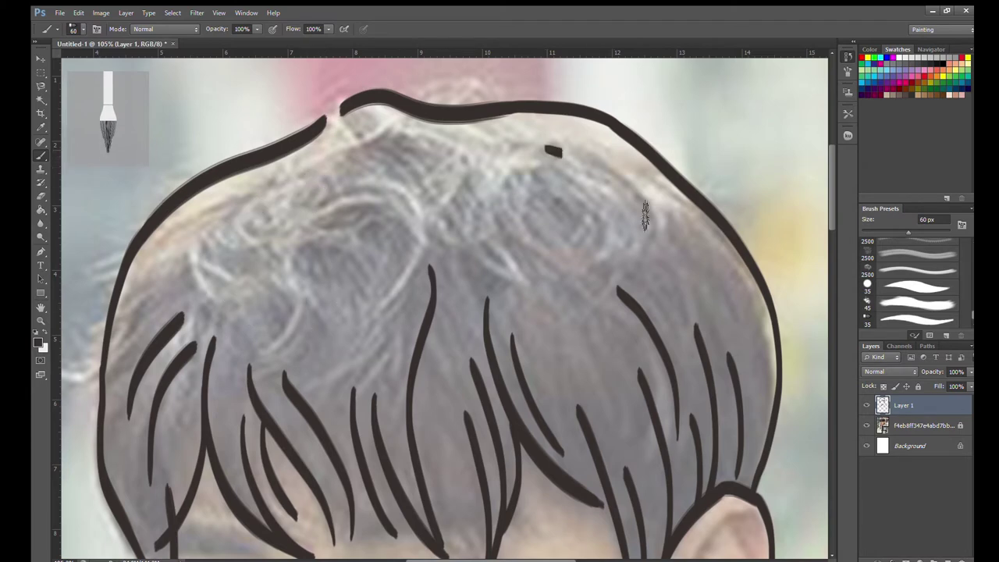
key("ctrl+z")
left_click_drag(565, 299, 667, 478)
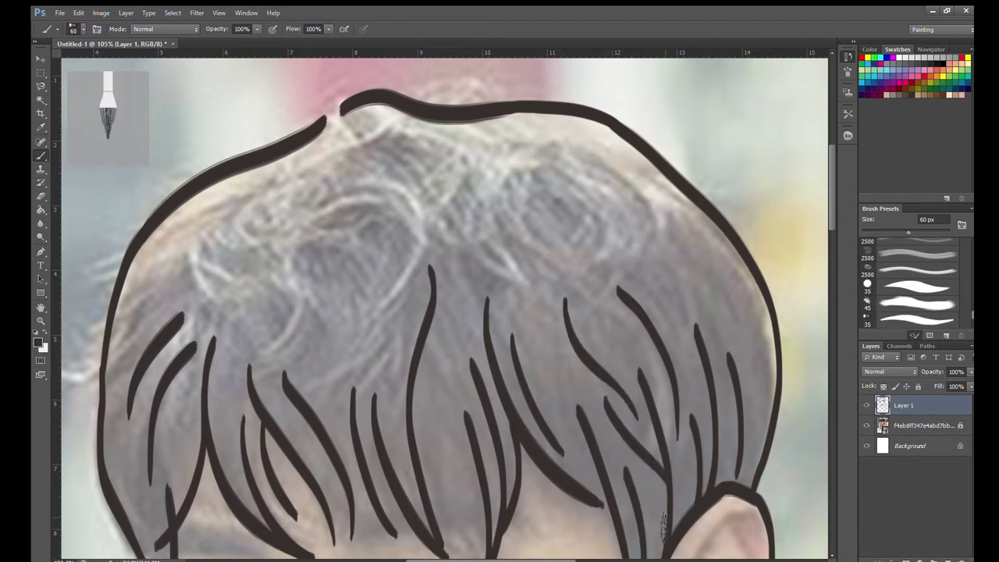
scroll(664, 527, "down", 3)
left_click(867, 425)
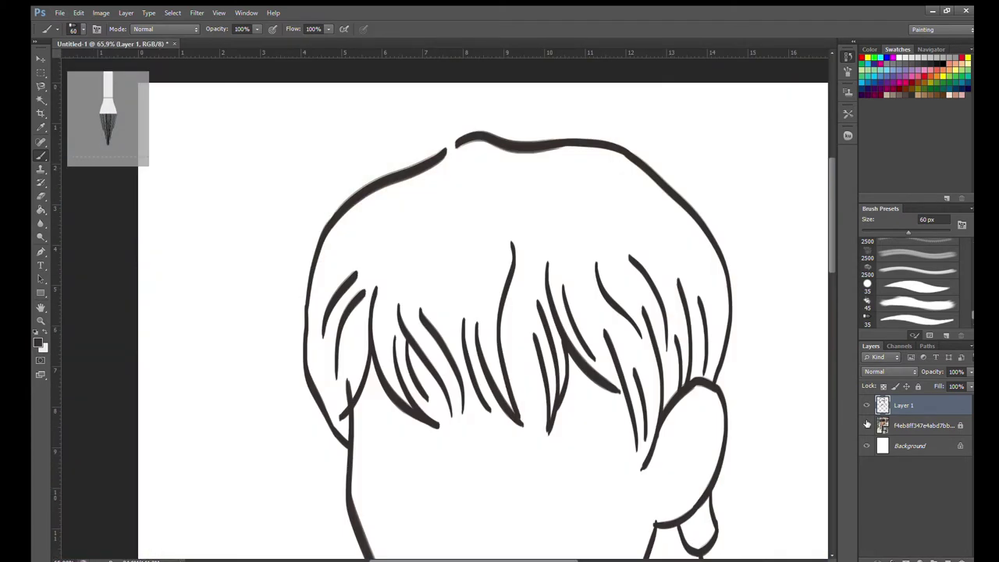
Step: Show the photo again and undo the stray short strands near the top of the fringe
left_click(867, 426)
scroll(407, 320, "up", 2)
mouse_move(464, 129)
left_mouse_down()
mouse_move(414, 293)
mouse_move(468, 117)
left_mouse_up()
key("ctrl+z")
key("ctrl+z")
scroll(672, 328, "down", 2)
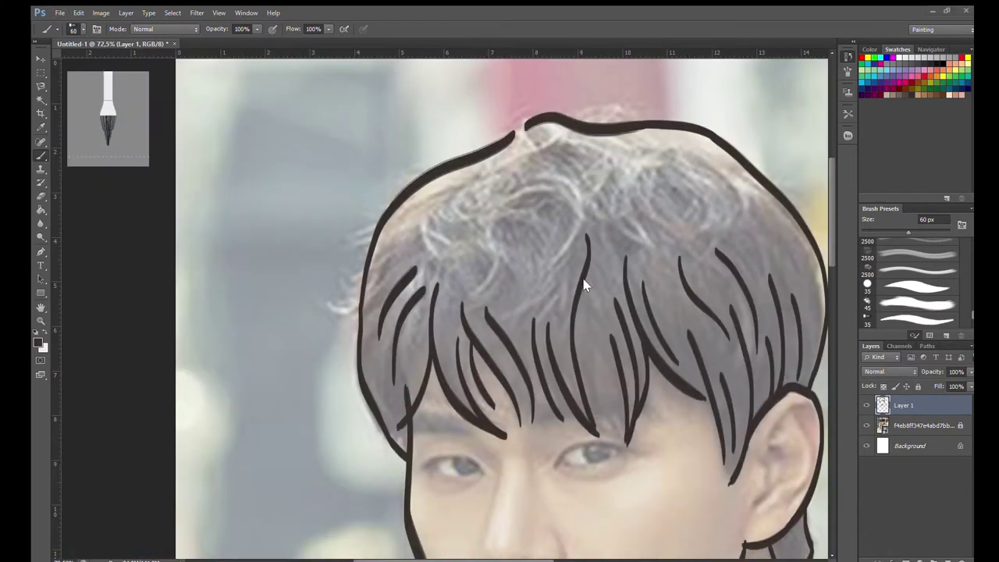
scroll(465, 289, "up", 1)
scroll(464, 289, "up", 1)
key("e")
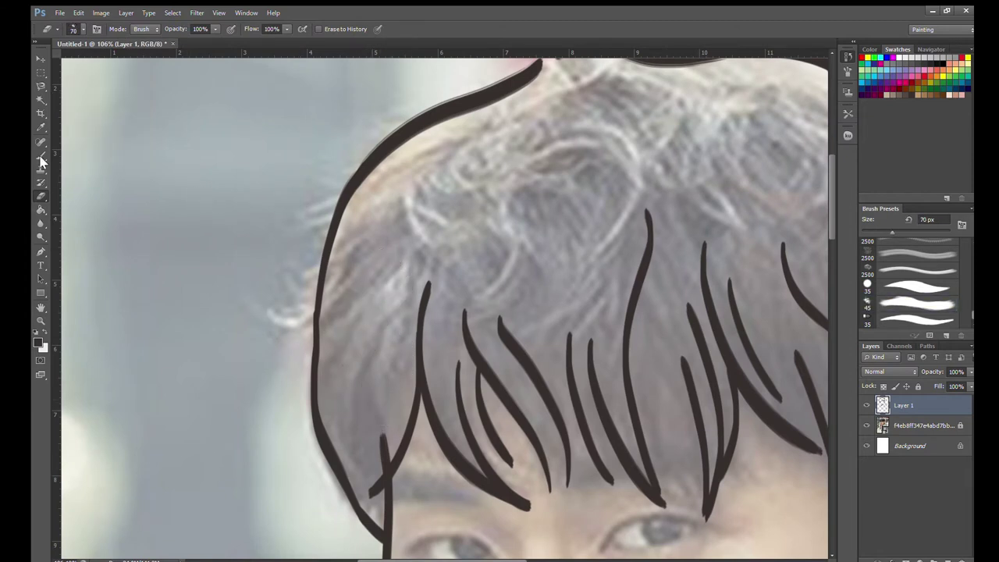
left_click(42, 155)
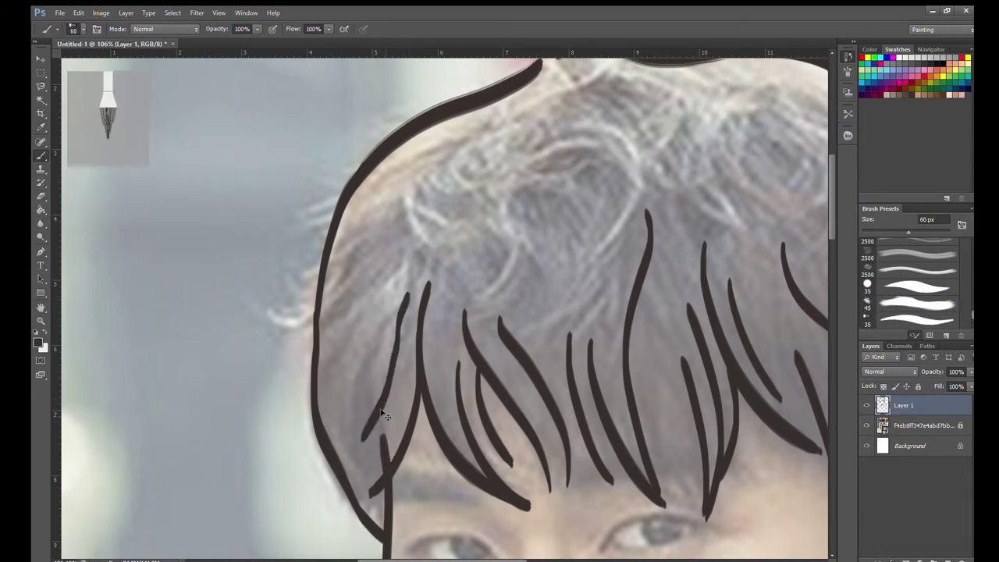
key("ctrl+z")
Step: Paint curved strands through the fringe and along the hair's left edge near the temple
left_click_drag(411, 185, 481, 324)
left_click_drag(404, 260, 380, 473)
left_click_drag(407, 317, 369, 434)
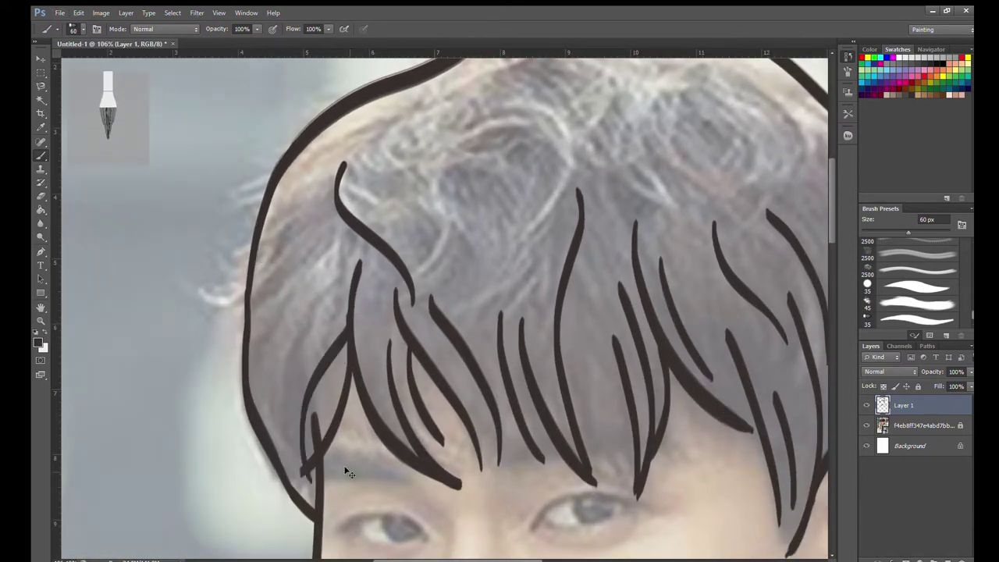
key("e")
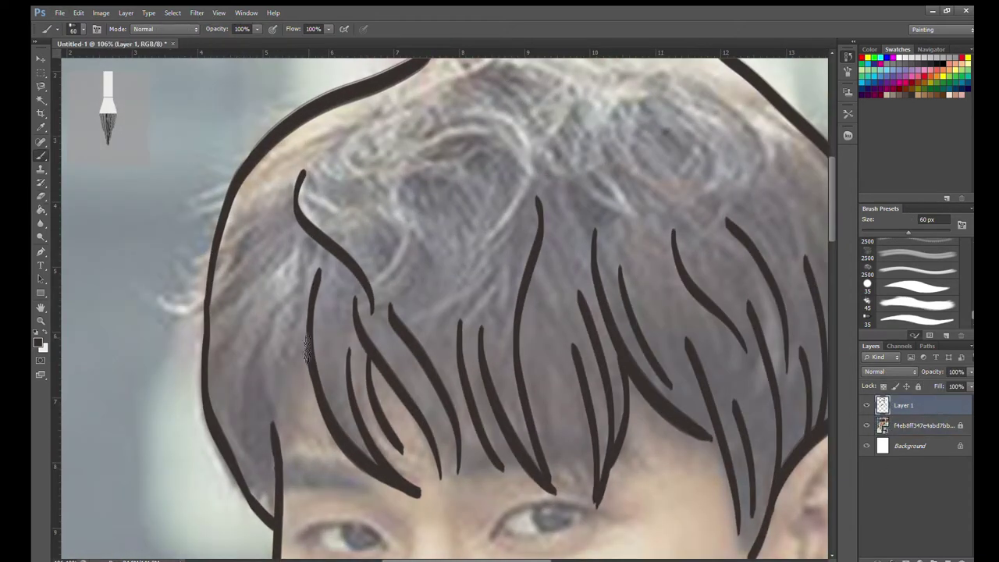
left_click_drag(307, 338, 281, 455)
left_click_drag(295, 295, 269, 476)
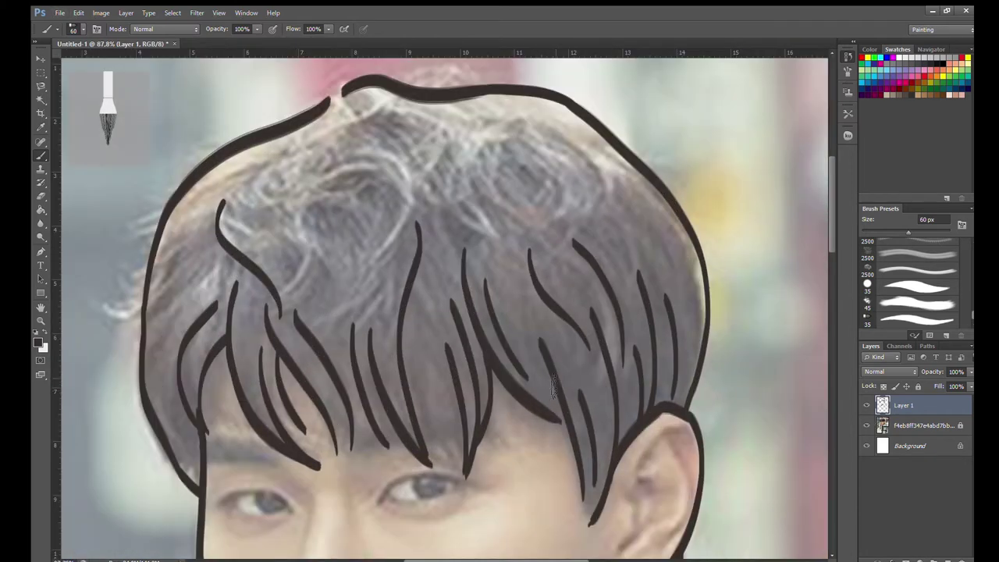
key("ctrl+z")
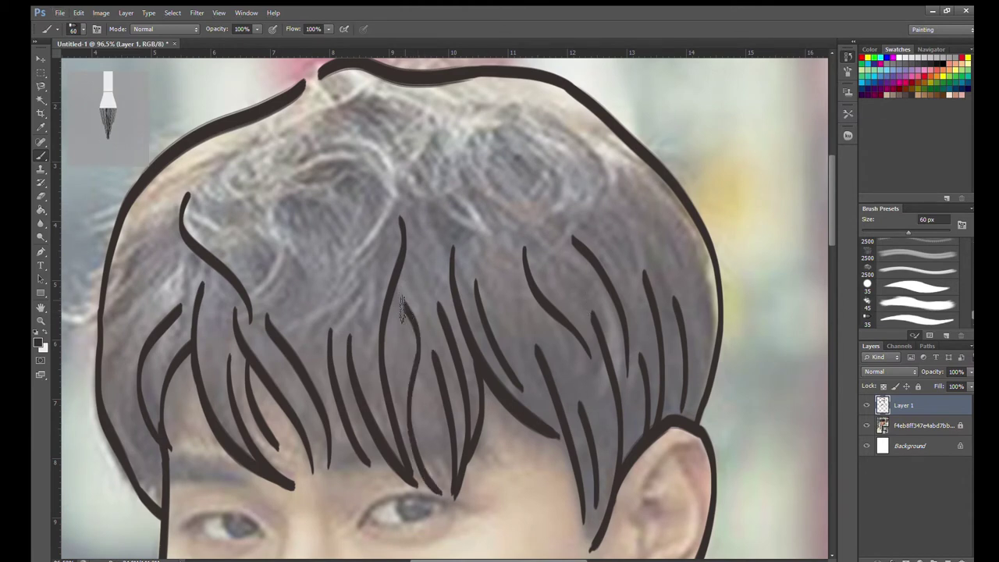
Step: Paint two curved strands in the upper-right hair
left_click(412, 315)
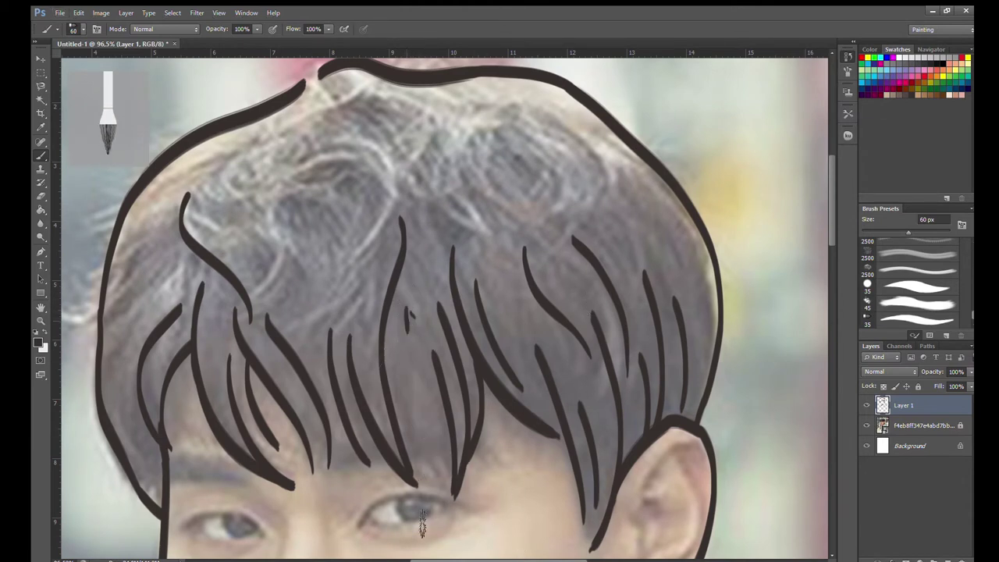
left_click_drag(528, 101, 592, 230)
left_click_drag(512, 128, 594, 185)
key("ctrl+z")
left_click_drag(512, 127, 595, 184)
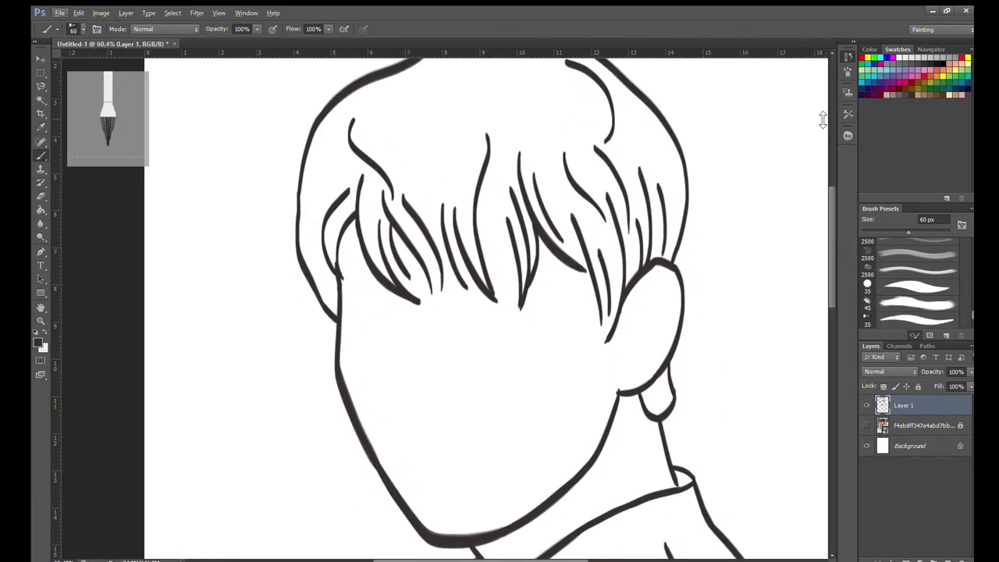
Step: Remove the stray inner strand on the left of the fringe
scroll(527, 269, "up", 3)
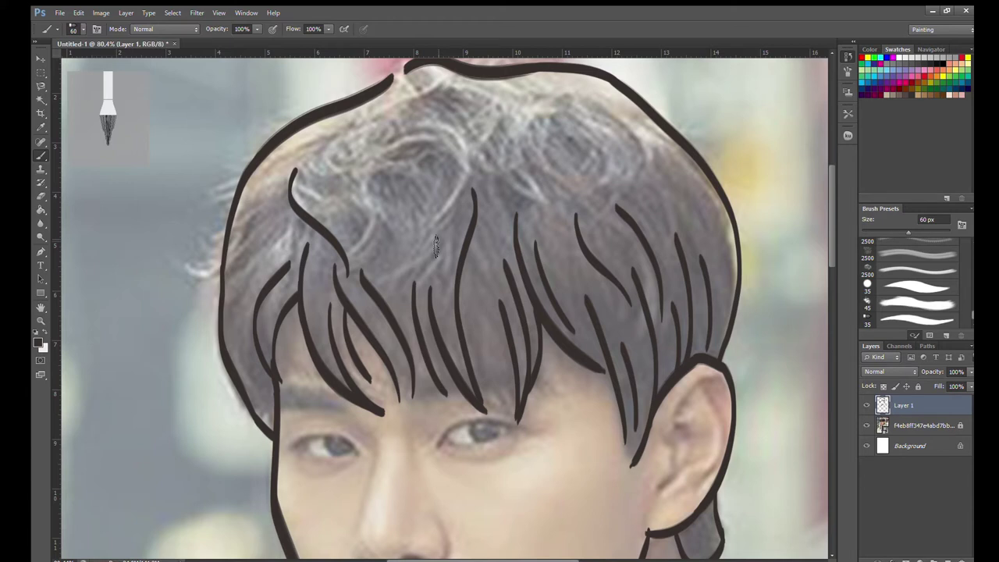
scroll(378, 260, "up", 3)
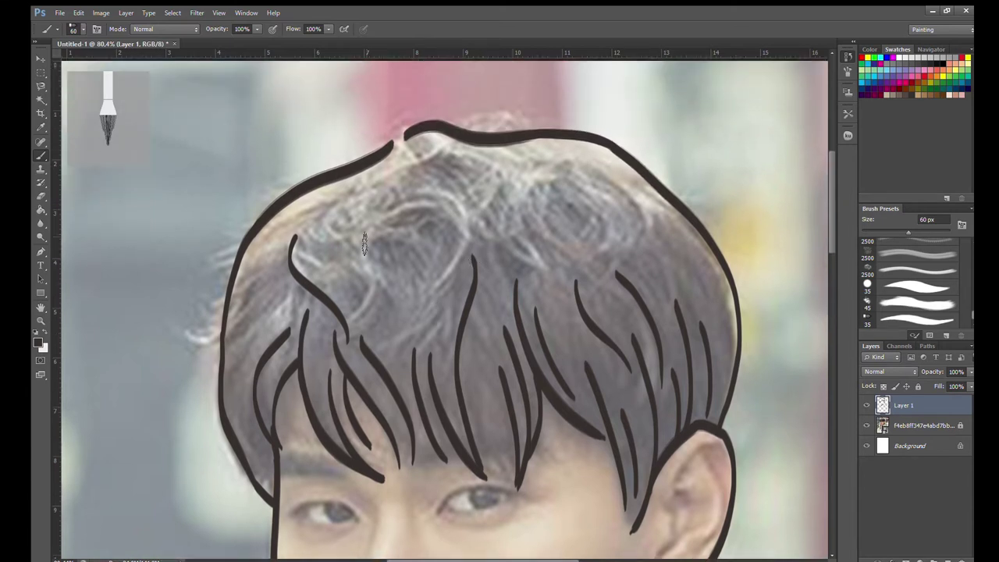
key("ctrl+z")
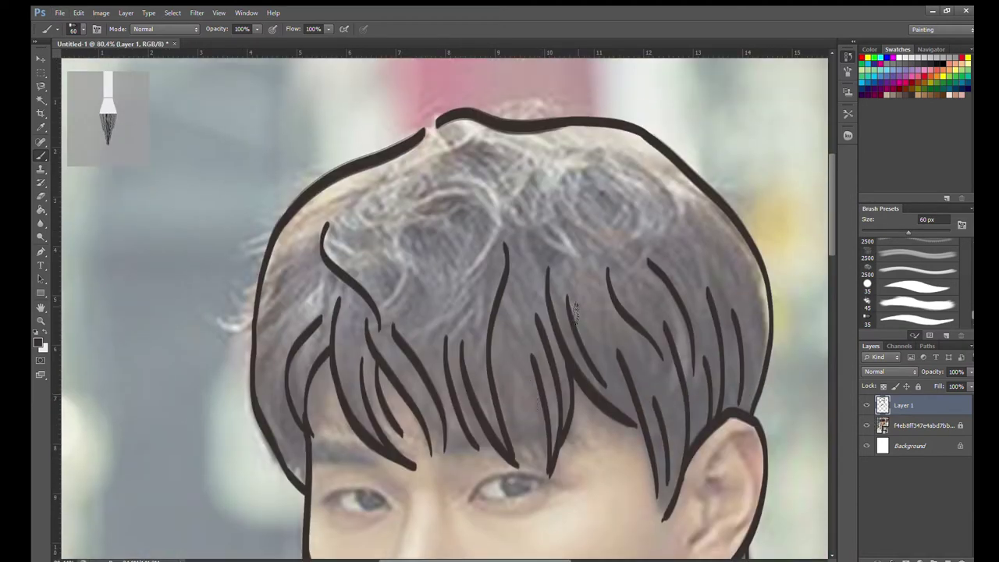
key("e")
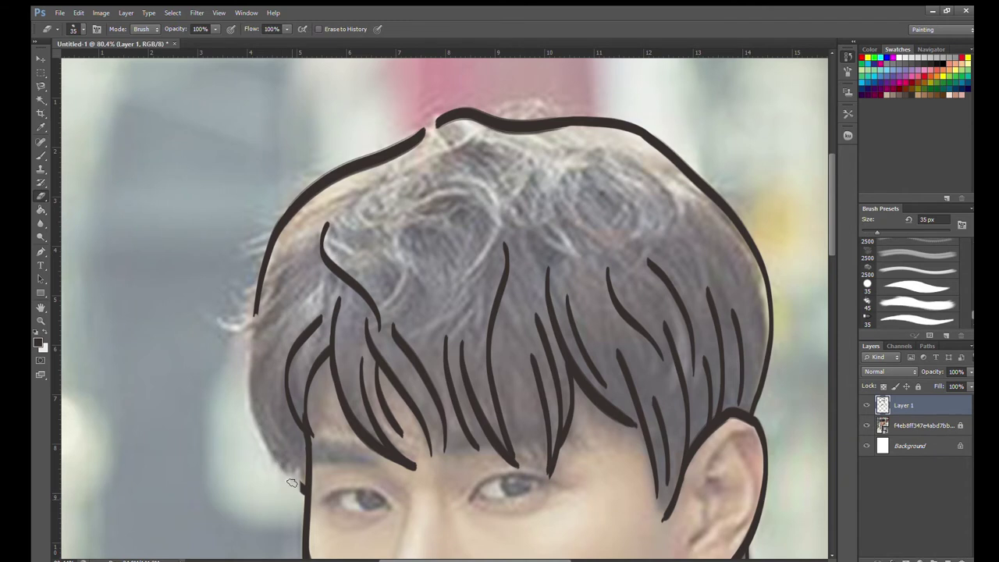
Step: Erase the long left hair outline and draw curved strands down the left side
left_click_drag(282, 238, 347, 160)
key("b")
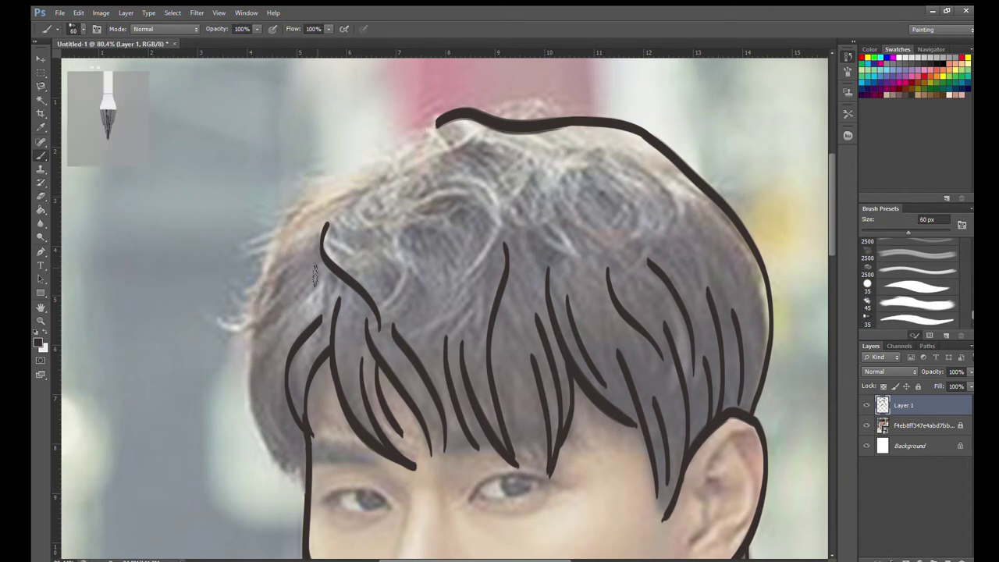
left_click_drag(316, 269, 251, 430)
left_click_drag(281, 328, 303, 492)
key("ctrl+z")
Step: Add short strokes at the upper-left hair, undoing the misplaced ones
left_click_drag(305, 304, 252, 464)
key("ctrl+z")
left_click_drag(299, 250, 238, 310)
left_click_drag(293, 253, 213, 337)
key("ctrl+z")
Step: Redraw the left hair outline as a curve, then hide the photo to review the line art
left_click_drag(389, 168, 240, 270)
key("ctrl+z")
left_click_drag(388, 169, 228, 317)
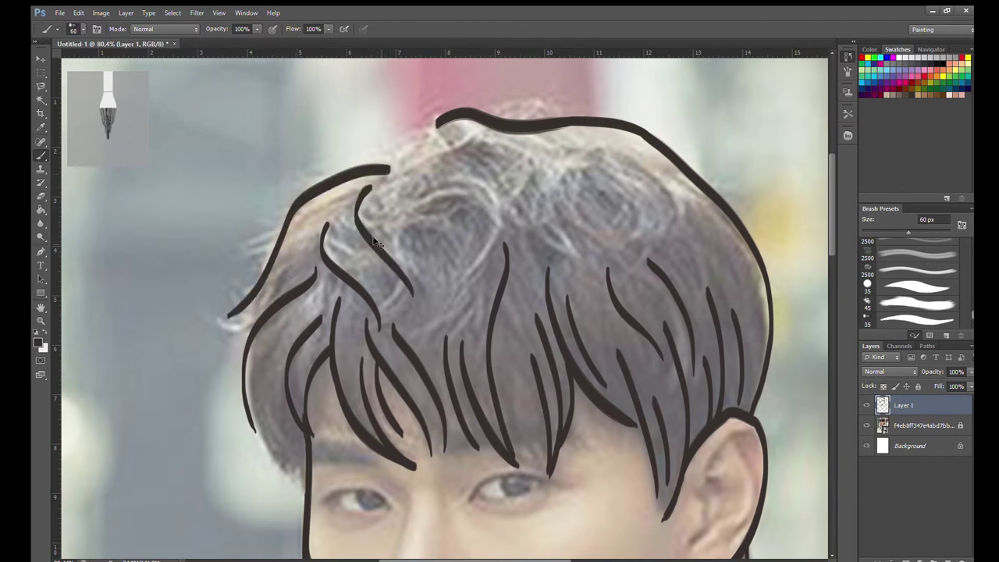
mouse_move(397, 199)
left_mouse_down()
mouse_move(406, 287)
mouse_move(384, 204)
left_mouse_up()
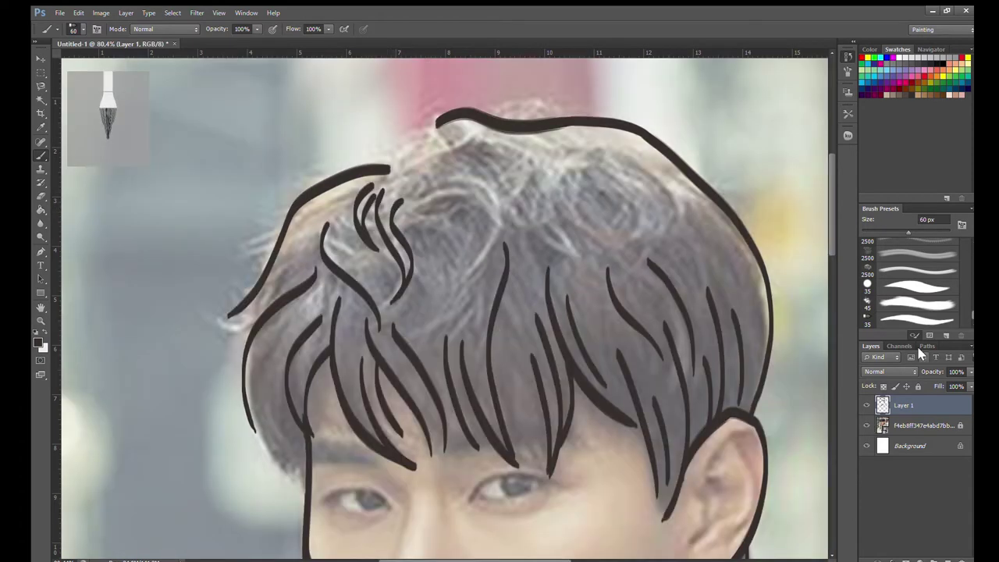
key("ctrl+alt+z")
key("ctrl+alt+z")
key("ctrl+alt+z")
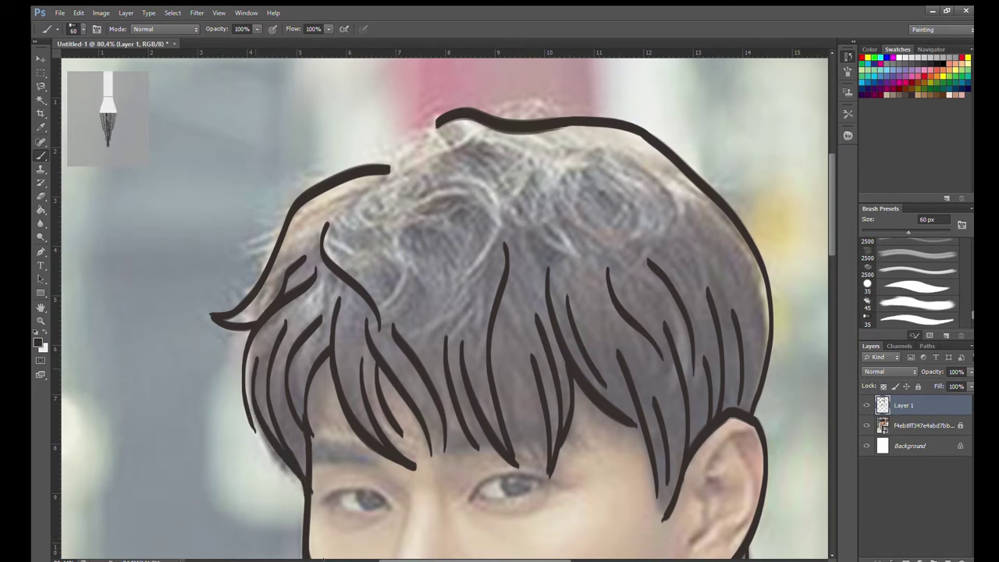
left_click(866, 426)
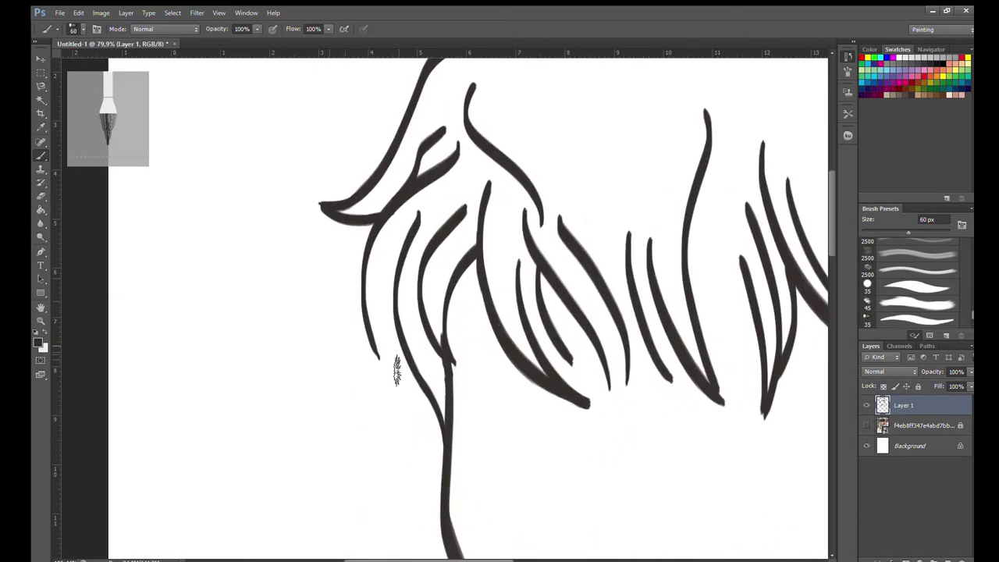
Step: Add hair strokes at the left, toggling the photo off and on to compare
left_click_drag(368, 357, 606, 398)
left_click(867, 426)
left_click_drag(372, 299, 446, 429)
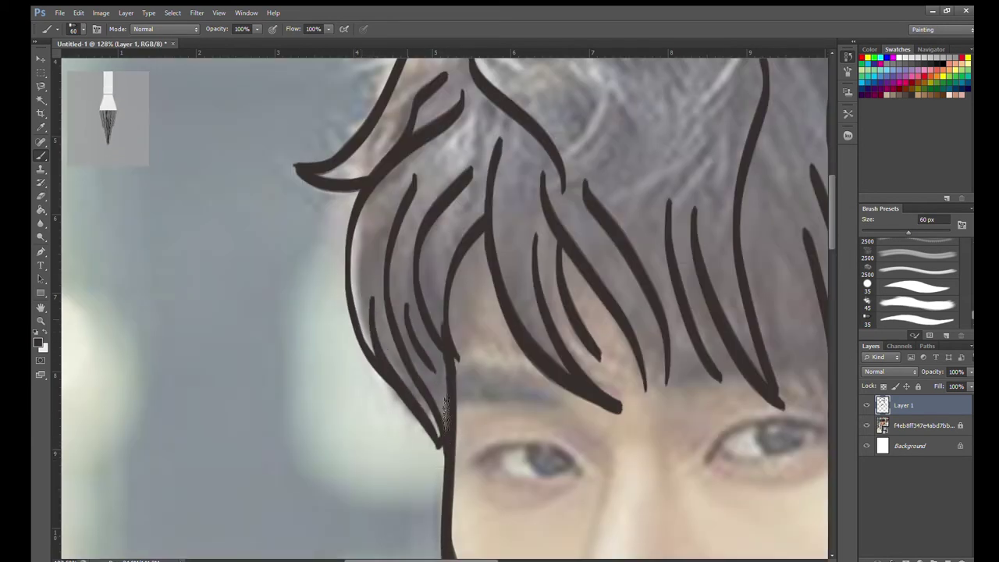
left_click(866, 426)
mouse_move(469, 406)
left_mouse_down()
mouse_move(514, 406)
mouse_move(489, 316)
left_mouse_up()
left_click(866, 425)
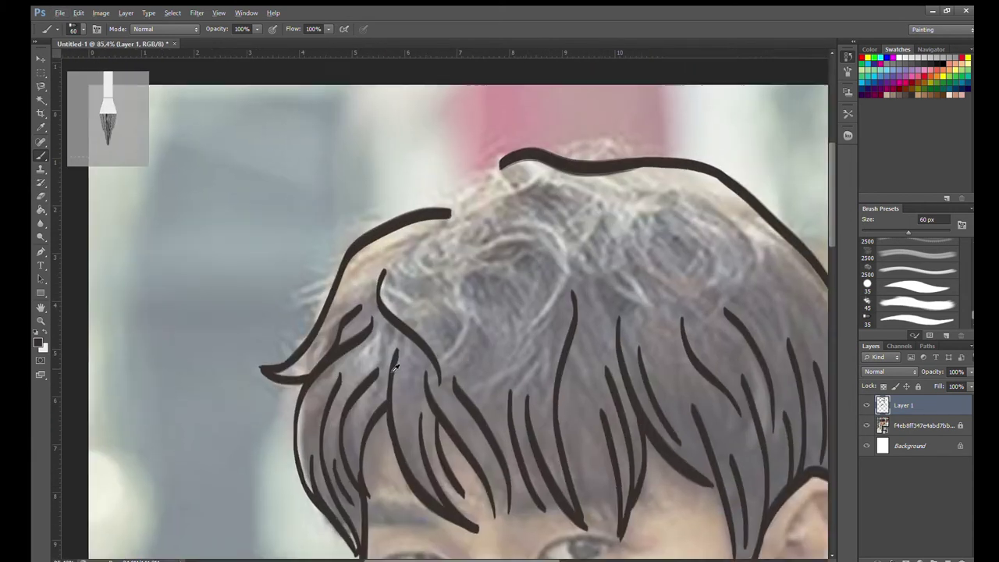
Step: Erase the old left curved outline and redraw the top-left hairline down the side
key("e")
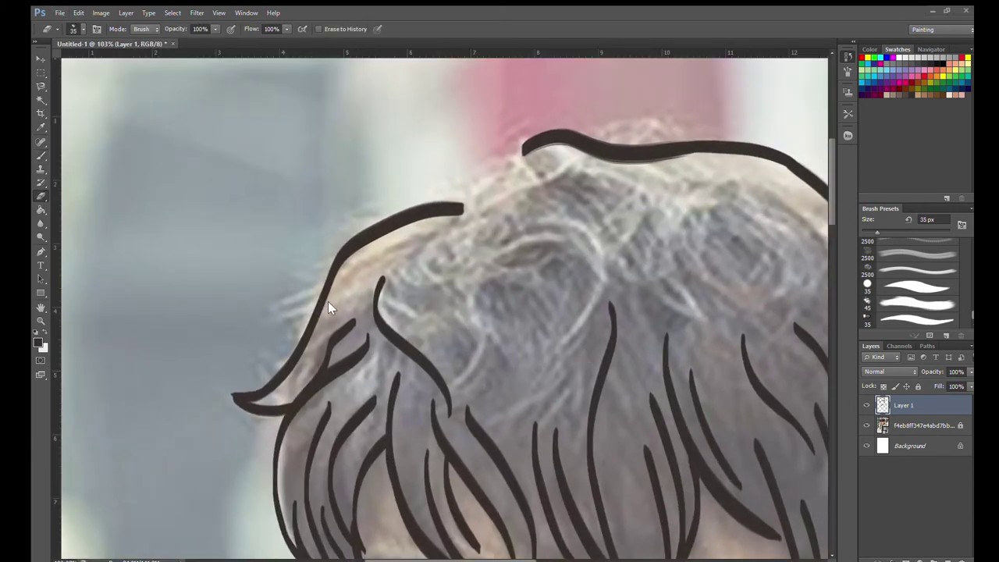
scroll(306, 383, "up", 1)
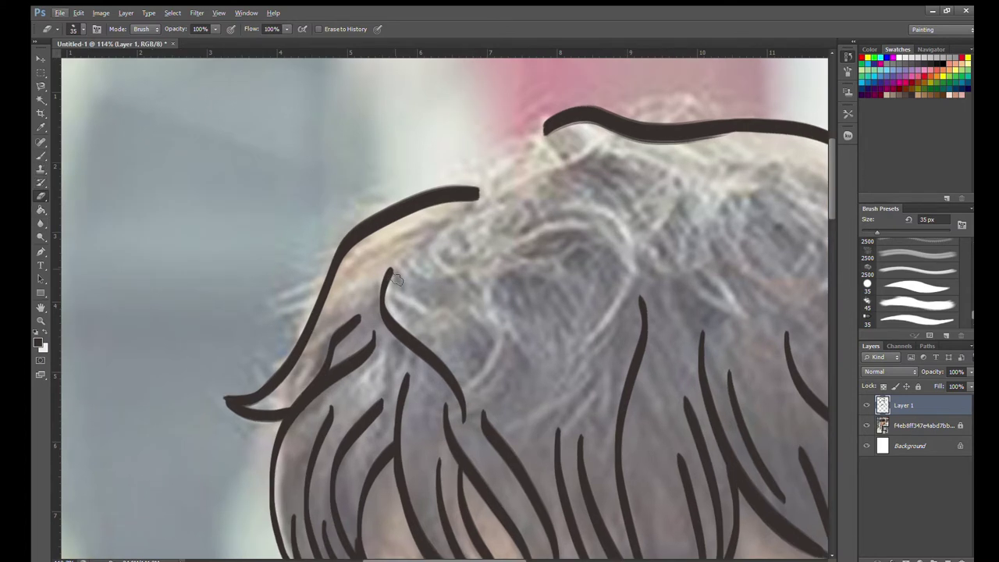
left_click_drag(291, 348, 460, 196)
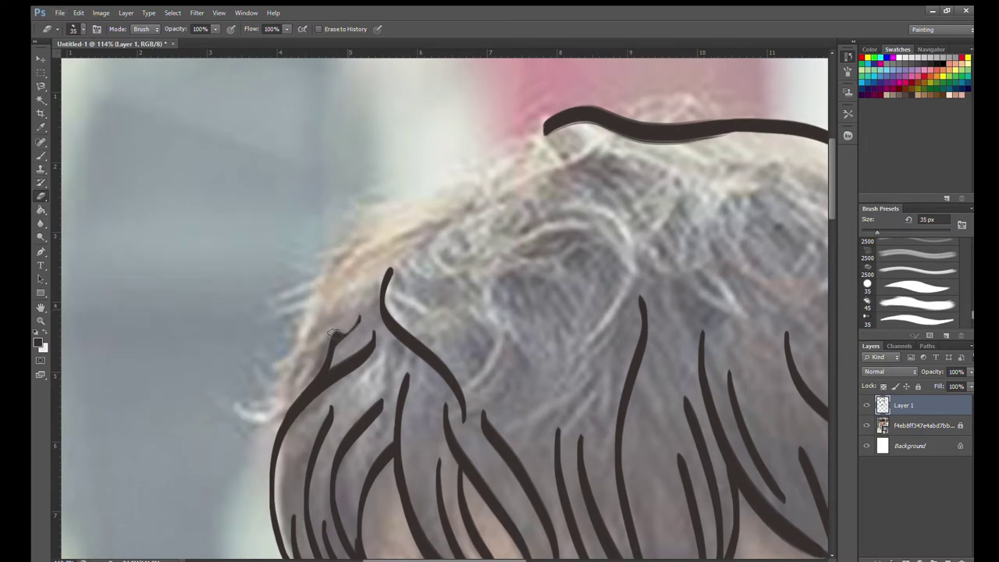
key("b")
mouse_move(336, 233)
left_mouse_down()
mouse_move(478, 187)
mouse_move(337, 233)
mouse_move(234, 445)
left_mouse_up()
key("ctrl+z")
key("ctrl+z")
left_click_drag(291, 326, 256, 442)
key("ctrl+z")
Step: Join the hairline to the top outline and sweep a long curve along the left hair
left_click_drag(472, 211, 549, 125)
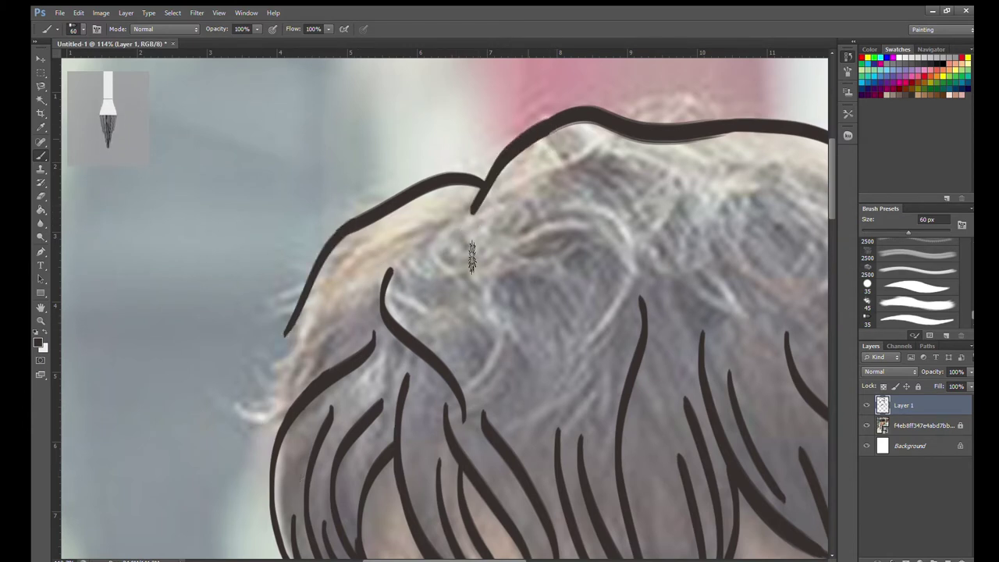
left_click_drag(498, 217, 601, 162)
key("ctrl+z")
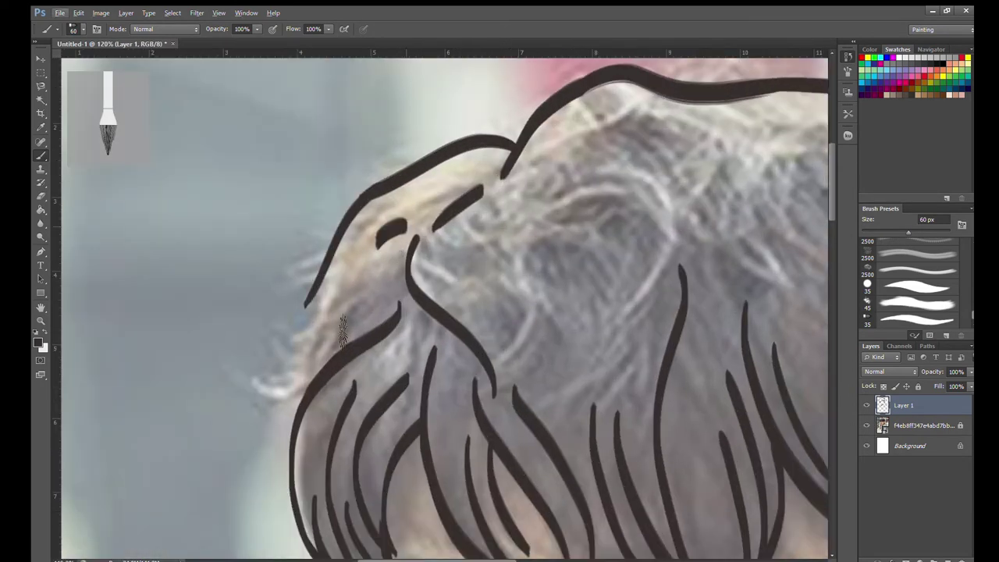
left_click_drag(401, 221, 290, 413)
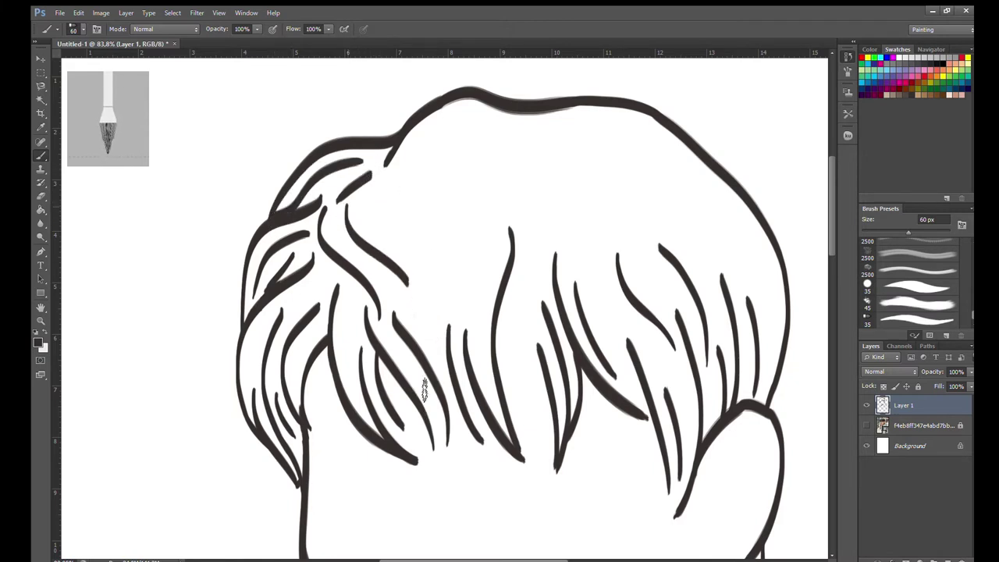
Step: Step back through earlier strokes and redraw a shorter strand at the top of the head
key("ctrl+alt+z")
key("ctrl+alt+z")
key("ctrl+alt+z")
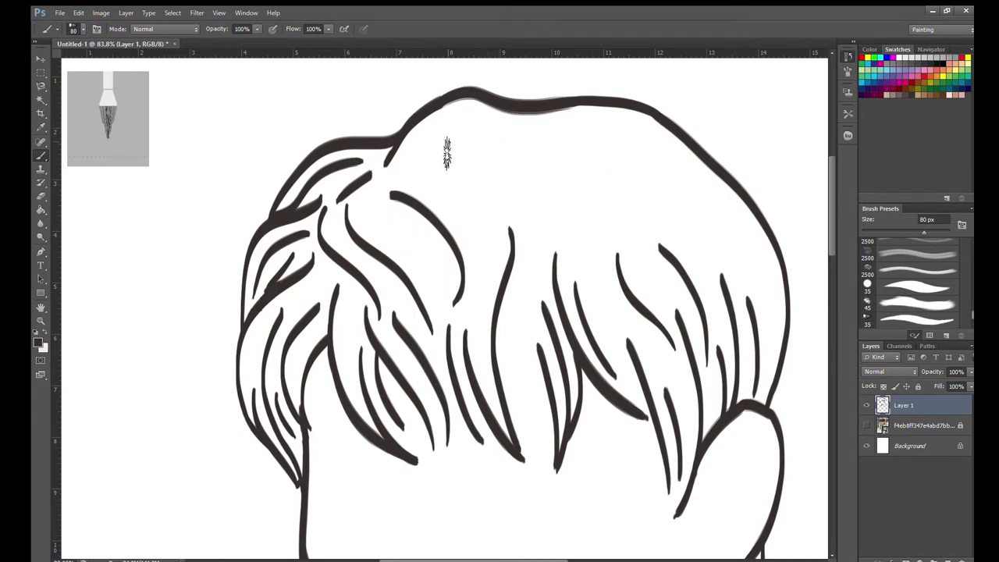
left_click_drag(411, 130, 589, 170)
key("ctrl+z")
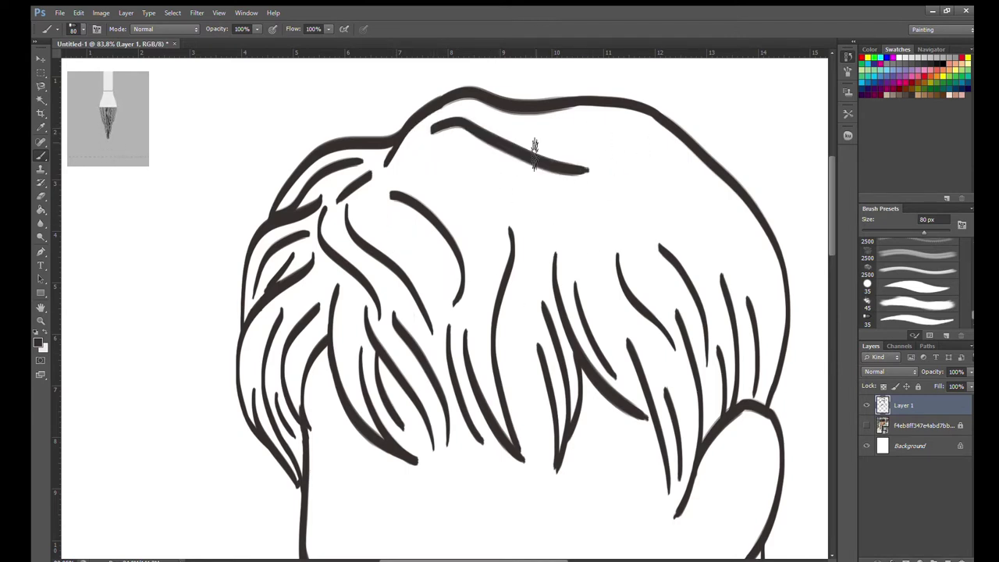
key("ctrl+z")
left_click_drag(443, 131, 571, 165)
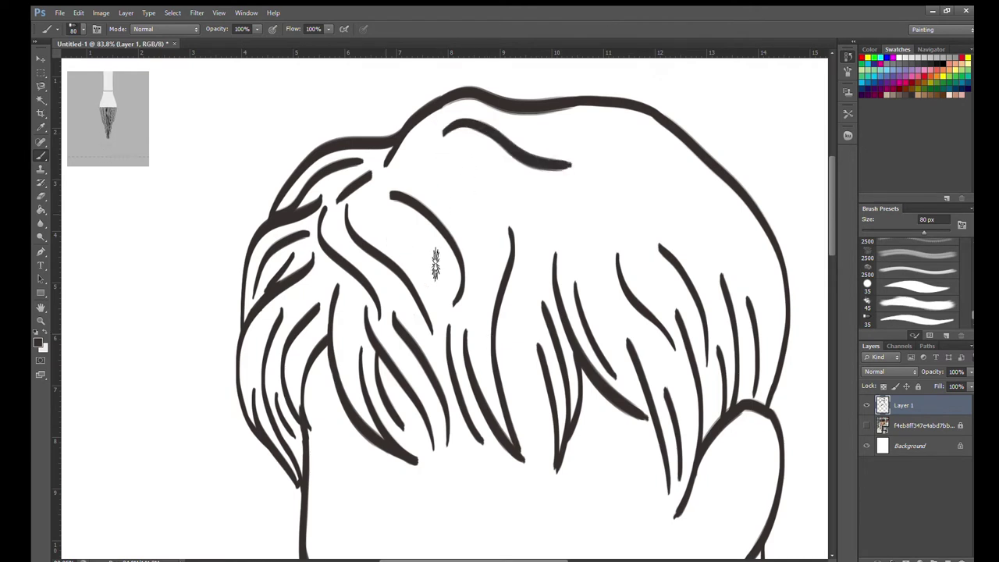
Step: Add curved strands through the middle of the head, undoing misshapen ones
mouse_move(422, 145)
left_mouse_down()
mouse_move(515, 226)
mouse_move(484, 320)
left_mouse_up()
left_click_drag(495, 166, 523, 341)
key("ctrl+z")
key("ctrl+z")
left_click_drag(500, 172, 511, 382)
left_click_drag(515, 347, 556, 450)
key("ctrl+z")
key("ctrl+z")
key("ctrl+z")
key("ctrl+z")
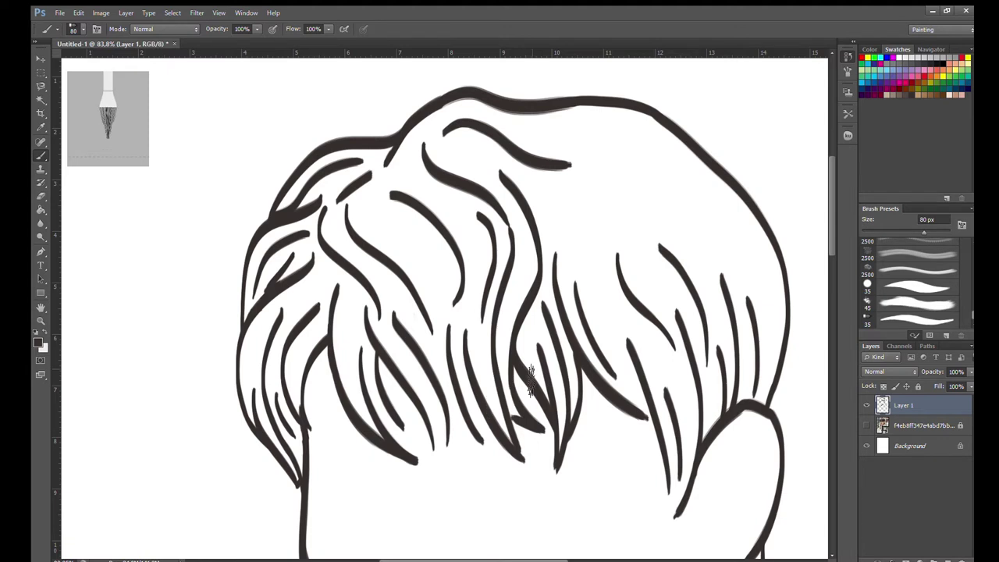
left_click_drag(556, 197, 597, 316)
key("ctrl+z")
Step: Add thin hair strands just left of centre
left_click_drag(465, 214, 467, 269)
left_click_drag(363, 196, 444, 321)
key("ctrl+z")
left_click_drag(423, 238, 448, 314)
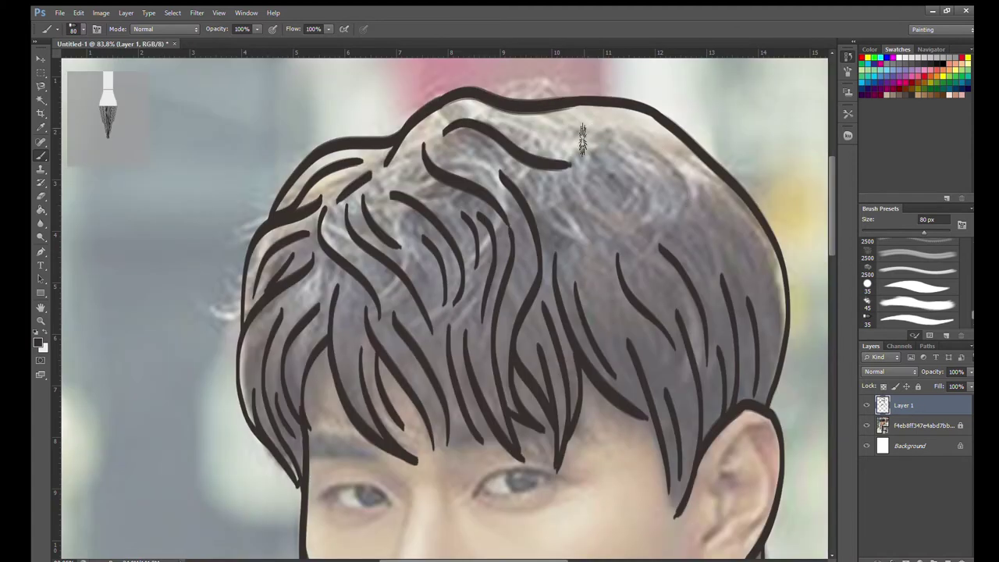
Step: Draw curved strands near the crown, undoing the unwanted extras
left_click_drag(581, 124, 687, 223)
left_click_drag(710, 186, 761, 264)
key("ctrl+z")
left_click_drag(707, 196, 785, 336)
key("ctrl+z")
Step: Add thin strands on the right side and in the lower right hair
left_click_drag(725, 204, 773, 281)
left_click_drag(741, 219, 780, 290)
key("ctrl+z")
left_click_drag(737, 217, 776, 275)
left_click_drag(663, 344, 681, 484)
key("ctrl+z")
left_click_drag(668, 356, 691, 496)
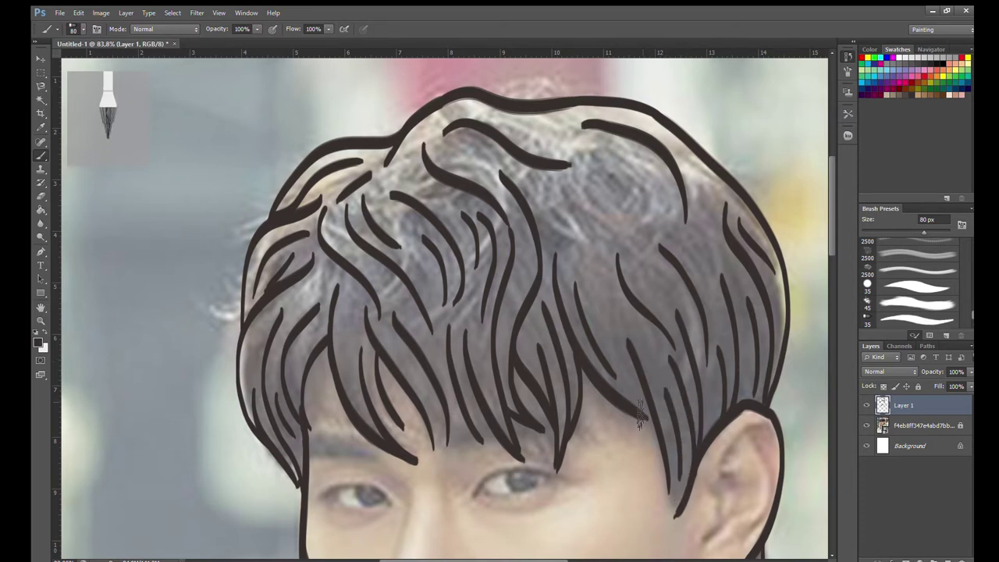
Step: With the photo hidden, add curved strands across the right hair and a long one down the right side
left_click_drag(605, 196, 624, 335)
key("ctrl+z")
left_click(867, 426)
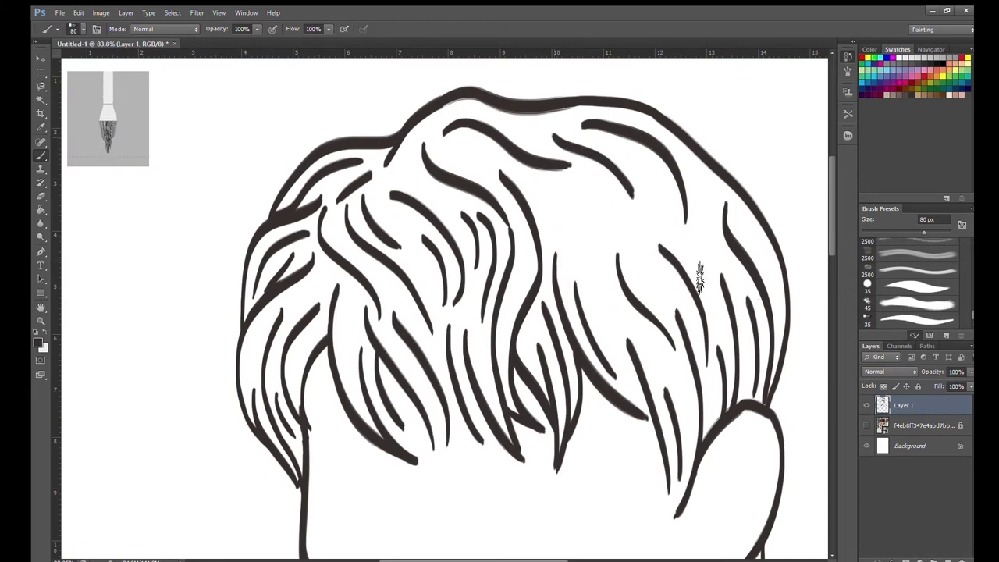
left_click_drag(585, 148, 674, 273)
left_click_drag(646, 182, 697, 258)
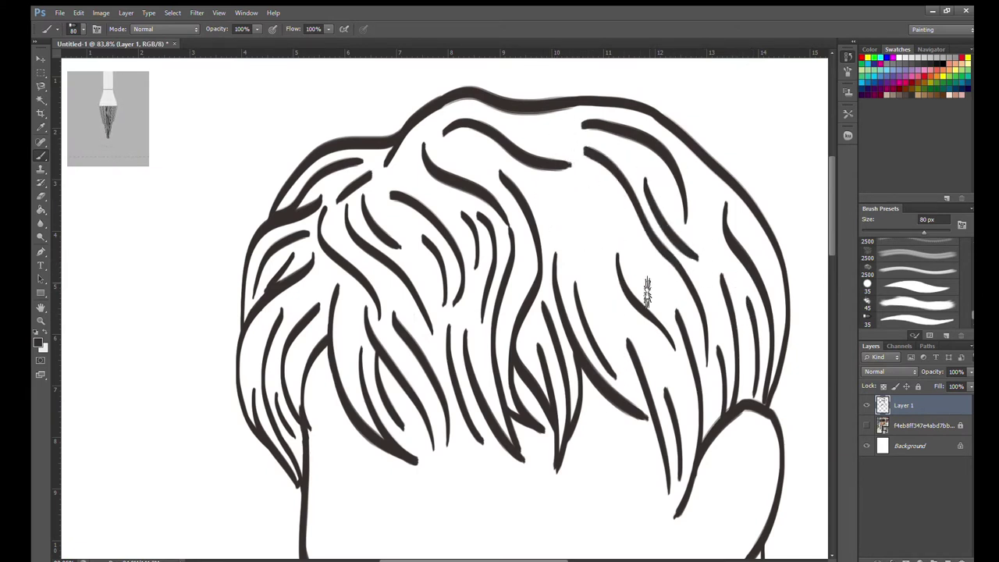
left_click_drag(602, 267, 633, 320)
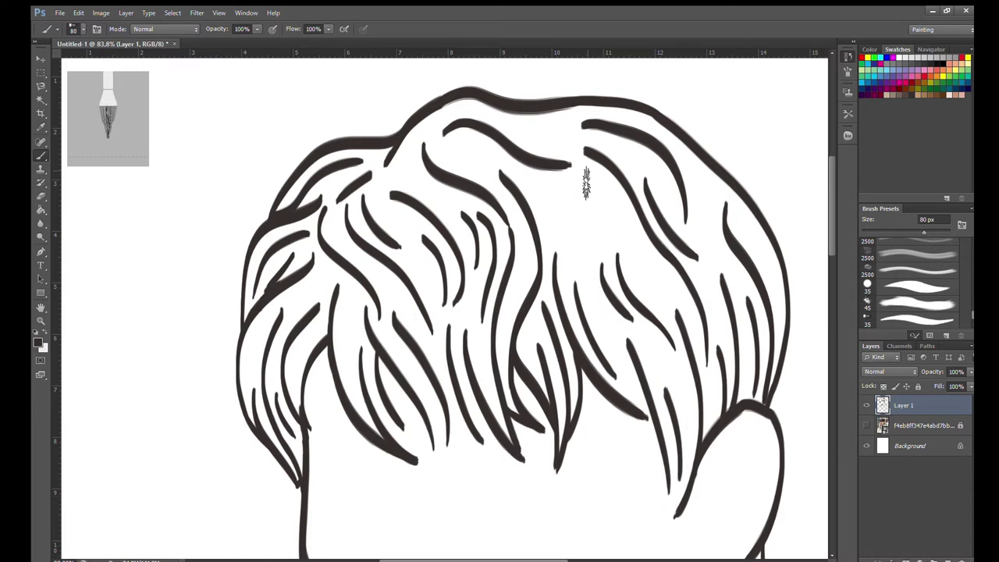
mouse_move(562, 205)
left_mouse_down()
mouse_move(648, 346)
mouse_move(648, 417)
left_mouse_up()
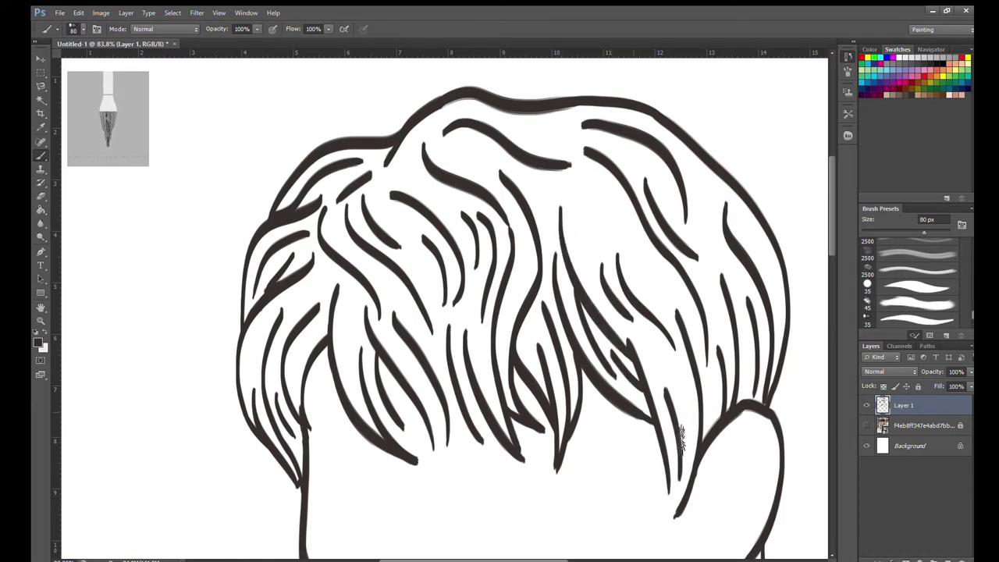
left_click(656, 353)
Step: Add strands in the lower right and upper-middle hair, plus one below the top outline
key("e")
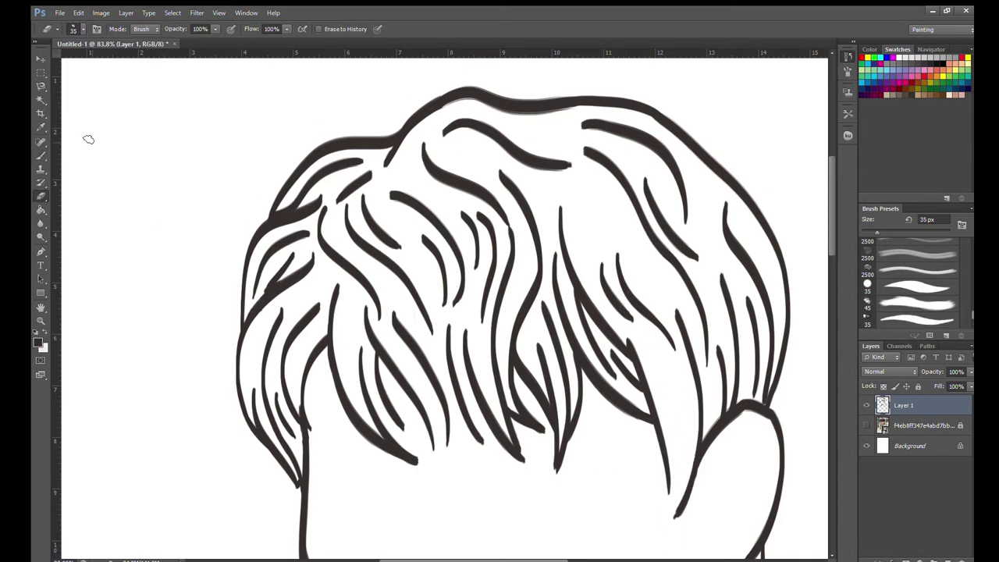
left_click(42, 154)
left_click_drag(648, 331, 678, 504)
left_click_drag(676, 367, 669, 499)
left_click_drag(657, 394, 673, 499)
left_click_drag(575, 186, 617, 285)
left_click_drag(573, 204, 585, 280)
left_click_drag(536, 181, 546, 238)
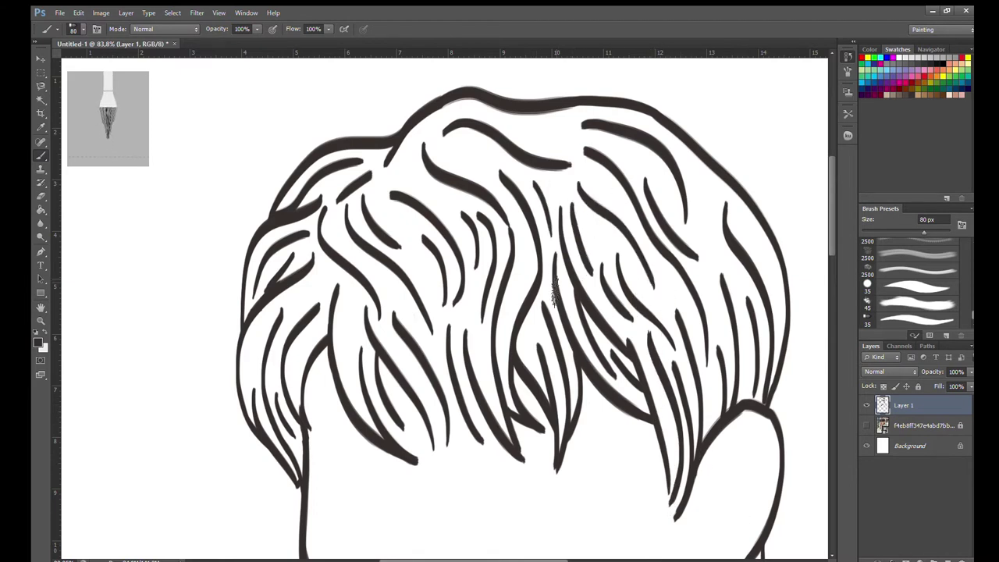
left_click_drag(443, 147, 471, 167)
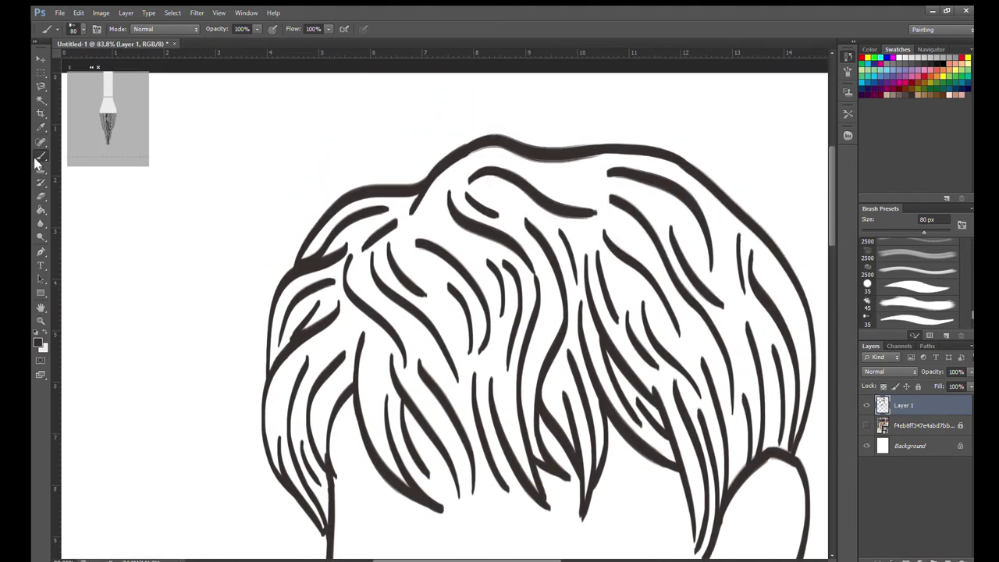
Step: Erase unwanted middle and right strands and draw replacement strands in the middle hair
left_click_drag(607, 284, 642, 351)
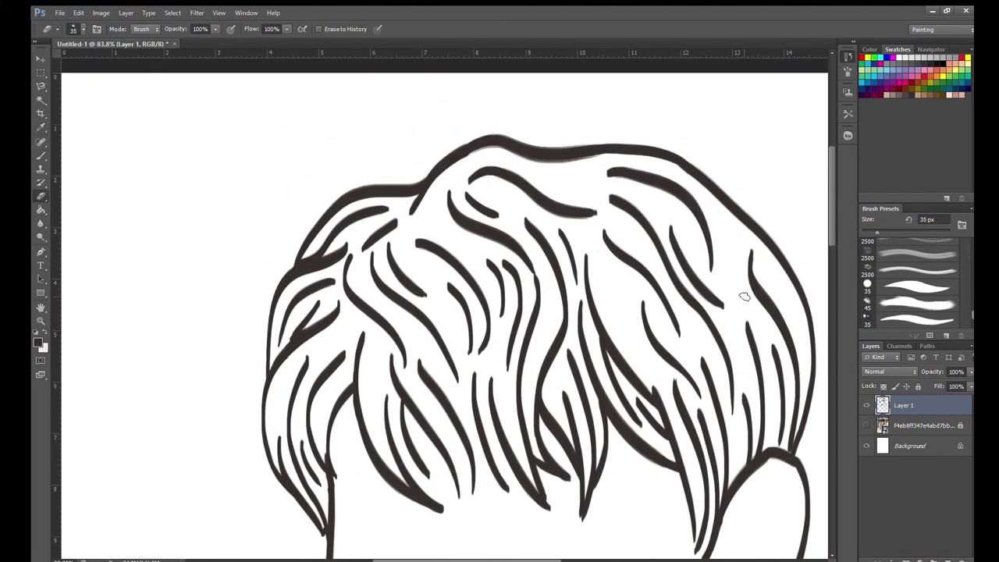
left_click_drag(675, 224, 719, 303)
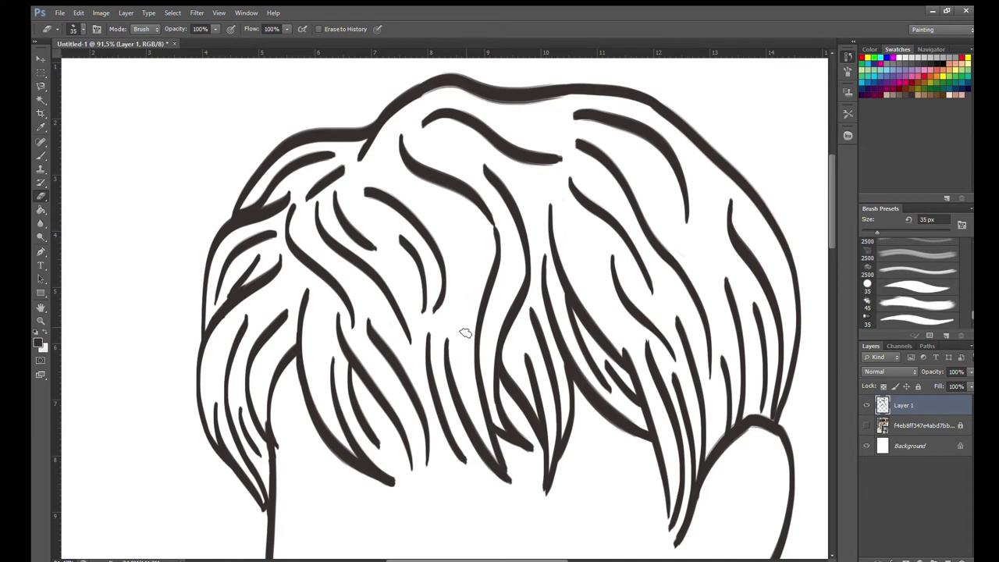
left_click_drag(390, 200, 442, 268)
key("b")
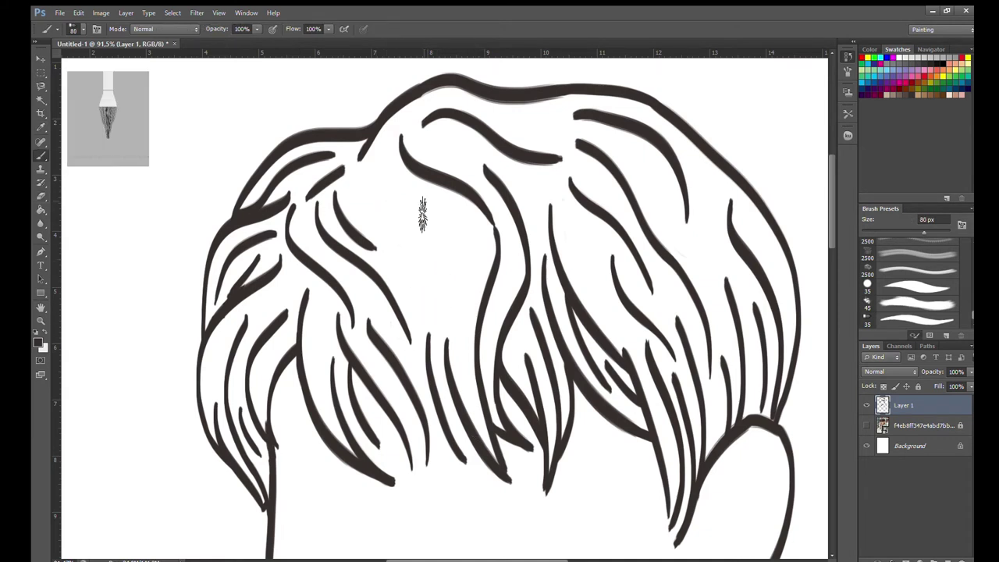
left_click_drag(394, 174, 473, 285)
left_click_drag(406, 221, 458, 322)
key("ctrl+z")
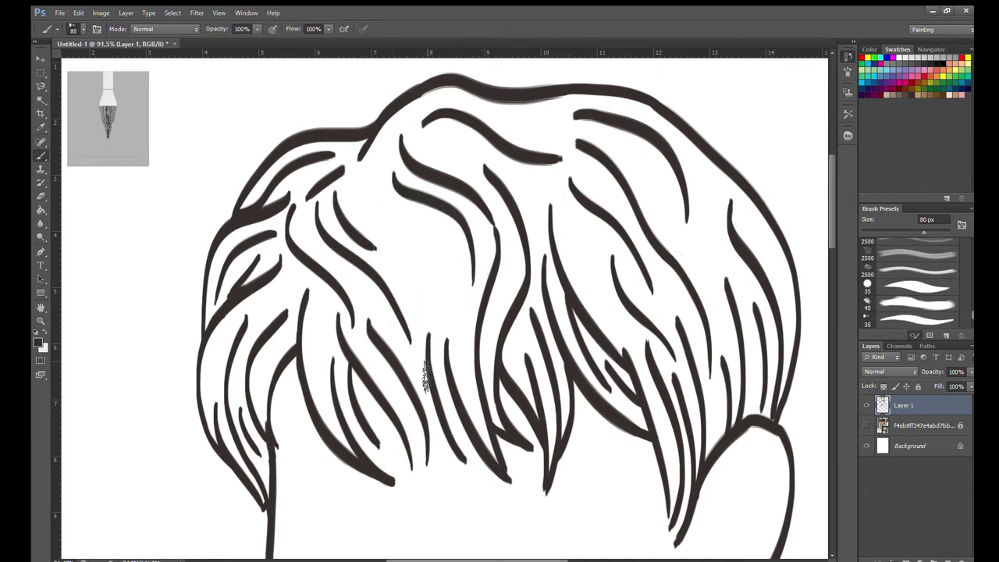
left_click_drag(403, 234, 413, 344)
mouse_move(435, 242)
left_mouse_down()
mouse_move(451, 320)
mouse_move(430, 449)
left_mouse_up()
key("ctrl+z")
key("ctrl+z")
left_click_drag(431, 406, 425, 468)
Step: Add short strands near the left fringe tips, the lower hair and the upper left hair
left_click_drag(351, 383, 367, 437)
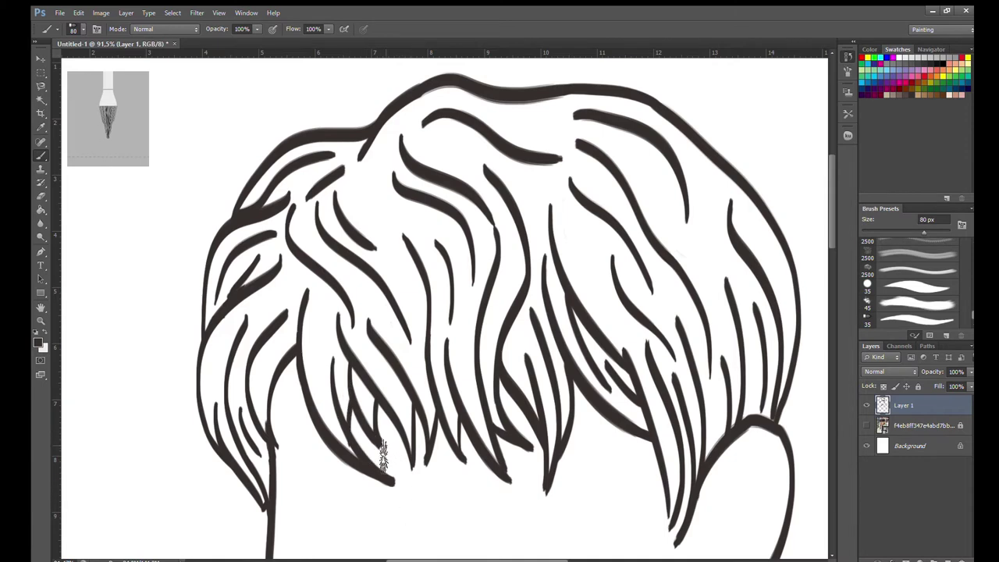
scroll(404, 473, "up", 3)
key("e")
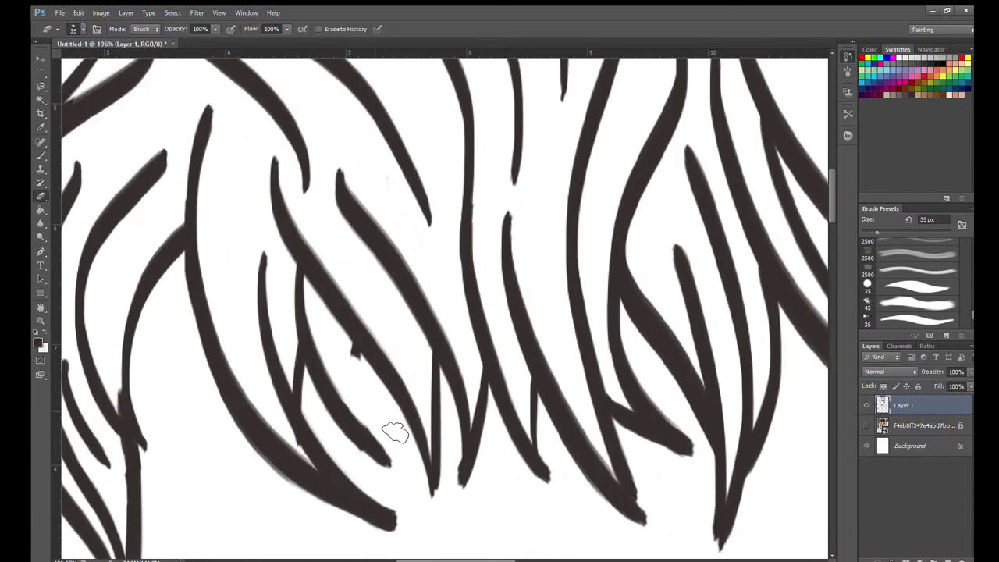
key("b")
mouse_move(367, 363)
left_mouse_down()
mouse_move(394, 449)
mouse_move(434, 508)
left_mouse_up()
scroll(468, 391, "down", 5)
scroll(584, 426, "up", 2)
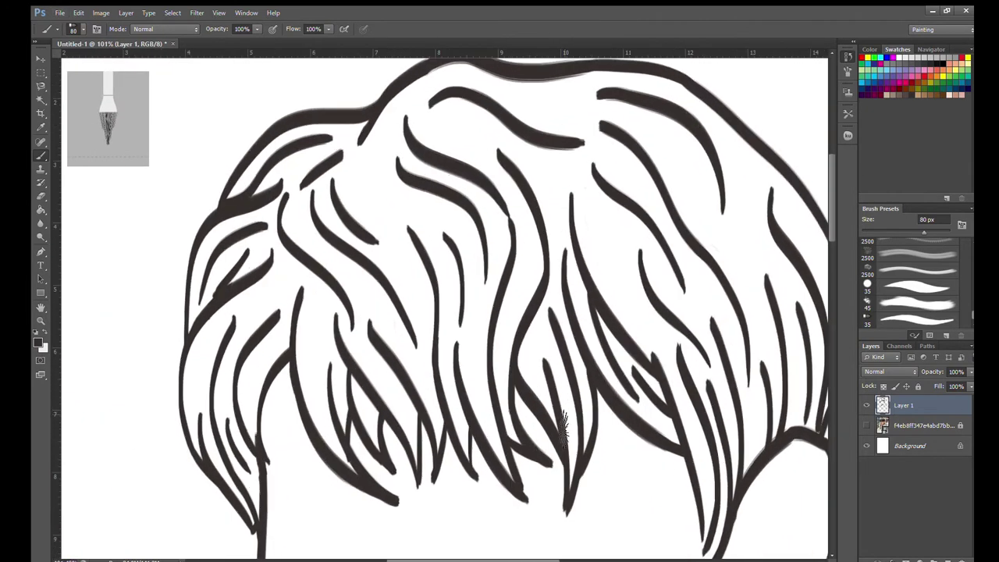
left_click(45, 194)
key("b")
left_click_drag(355, 167, 393, 211)
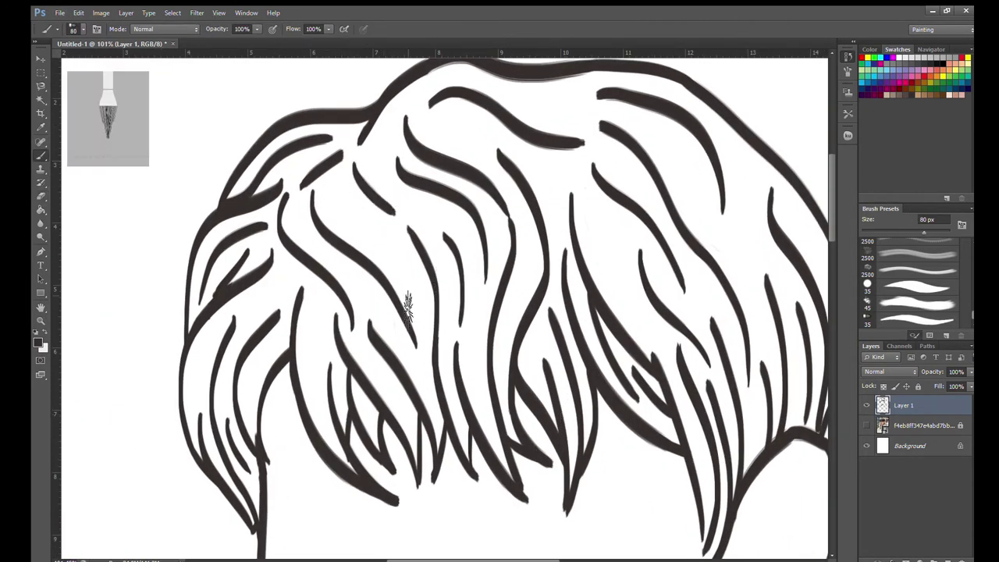
Step: Trim the strand ends with the Eraser, then briefly show and hide the photo to check
key("e")
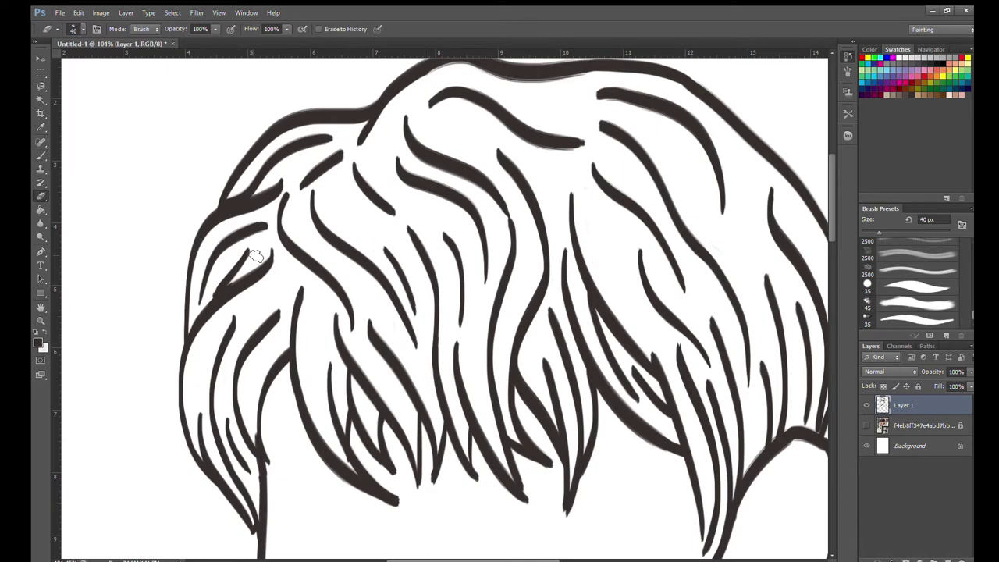
scroll(232, 265, "up", 5)
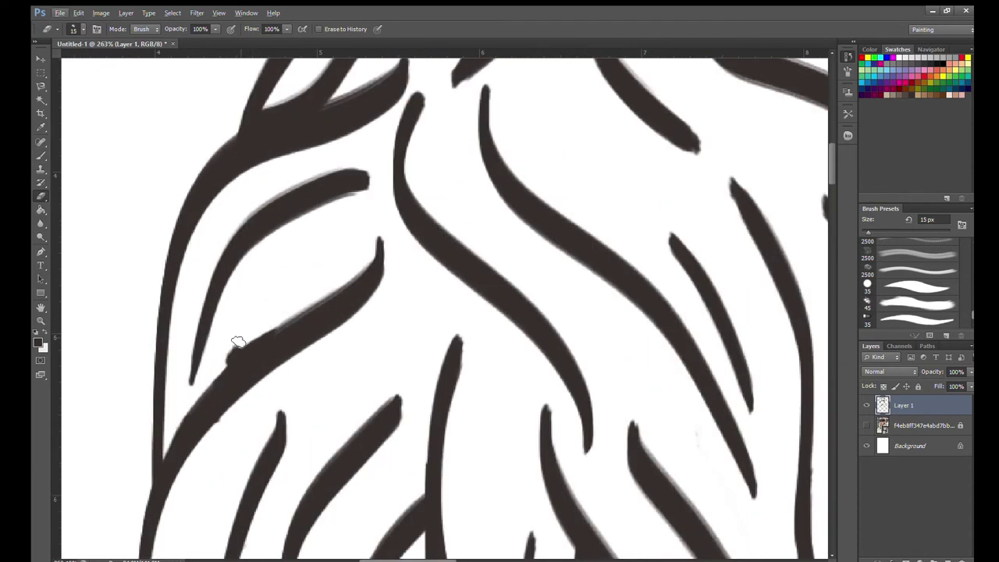
scroll(283, 313, "down", 2)
scroll(283, 313, "down", 2)
scroll(283, 313, "down", 1)
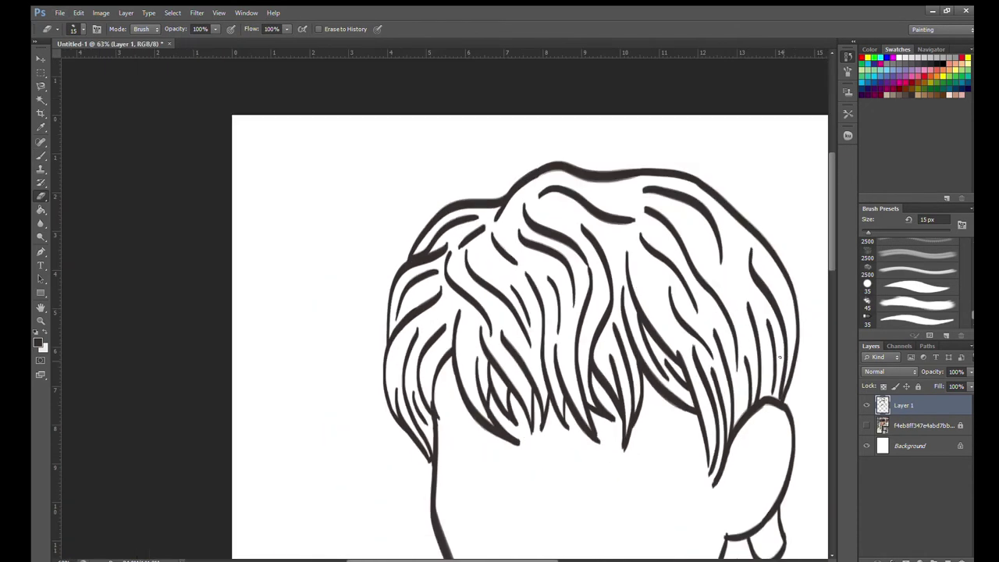
scroll(284, 313, "up", 1)
scroll(293, 319, "up", 1)
scroll(292, 319, "up", 1)
scroll(293, 318, "up", 2)
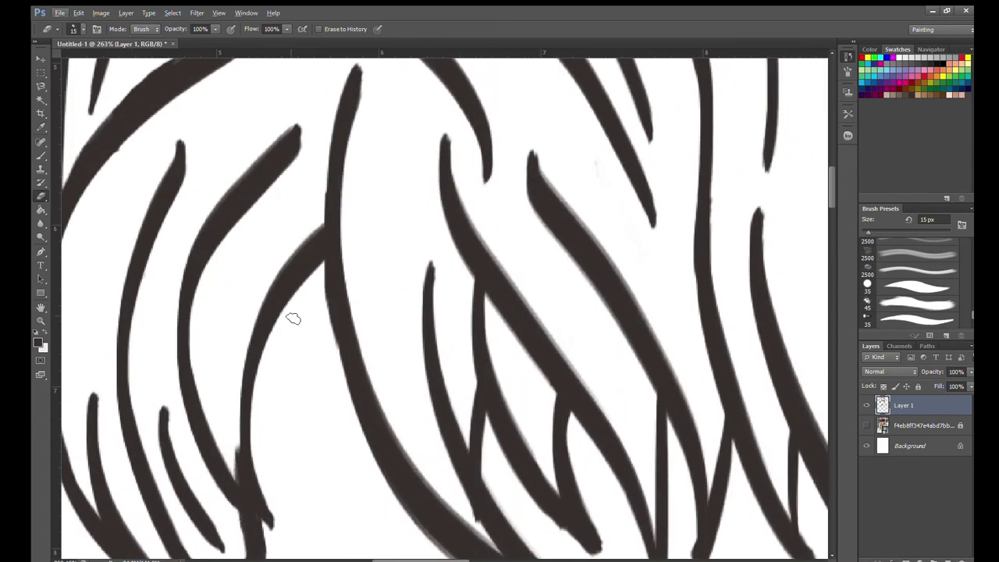
scroll(223, 439, "up", 2)
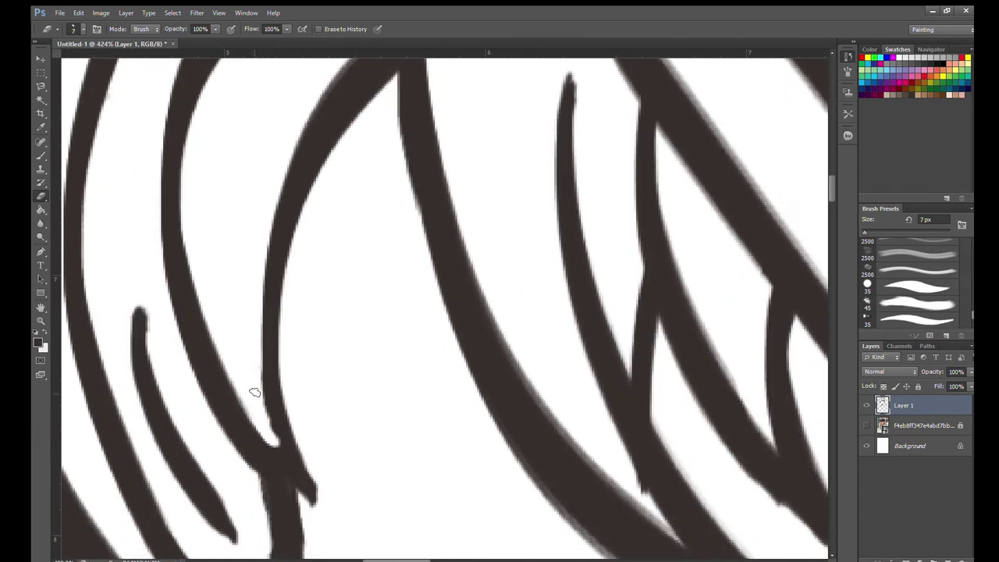
key("b")
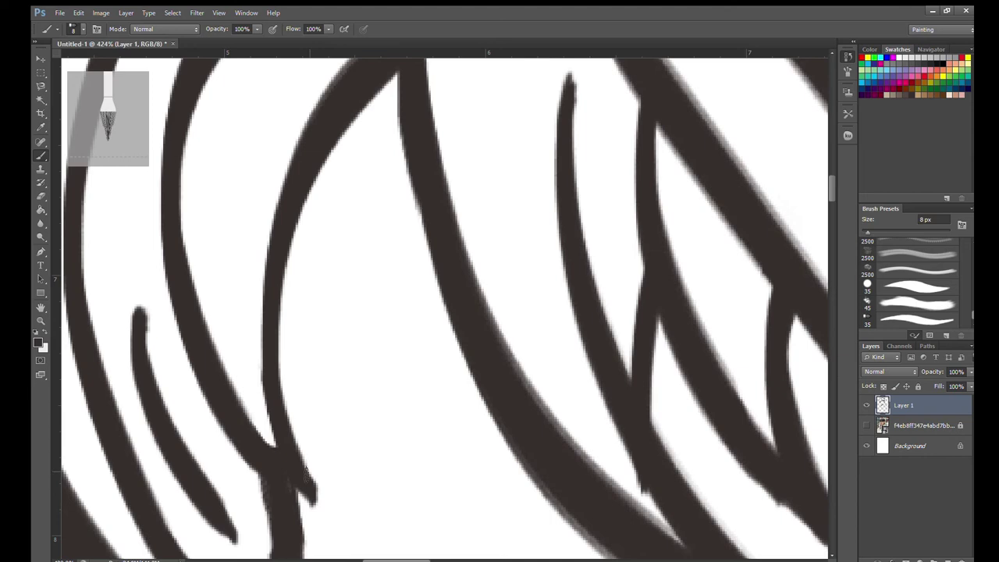
scroll(304, 468, "down", 5)
scroll(305, 468, "down", 2)
left_click(866, 426)
left_click(866, 425)
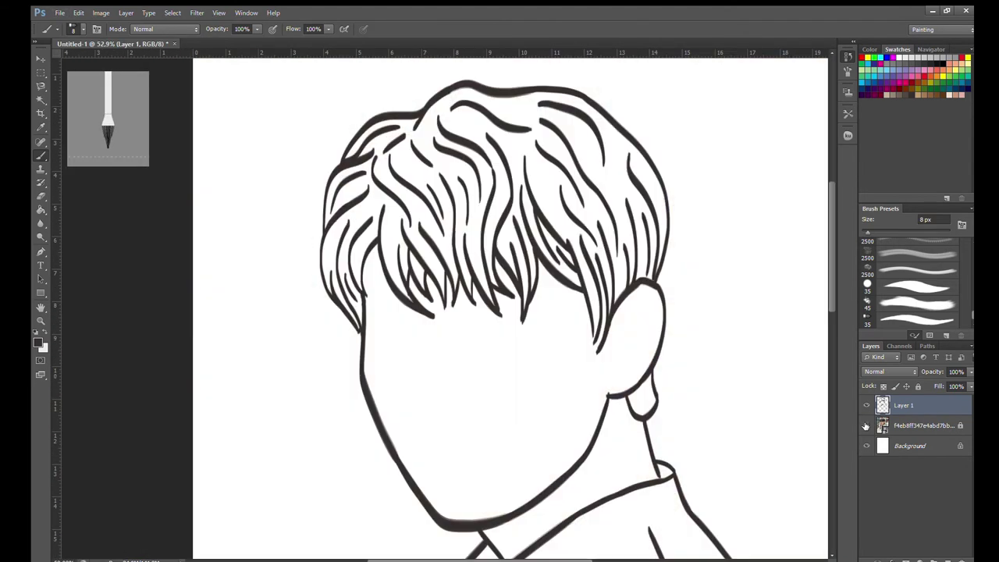
Step: Replace the short inner-ear stroke with a new outer ear curve, inner fold, antihelix and earlobe lines
scroll(646, 352, "up", 2)
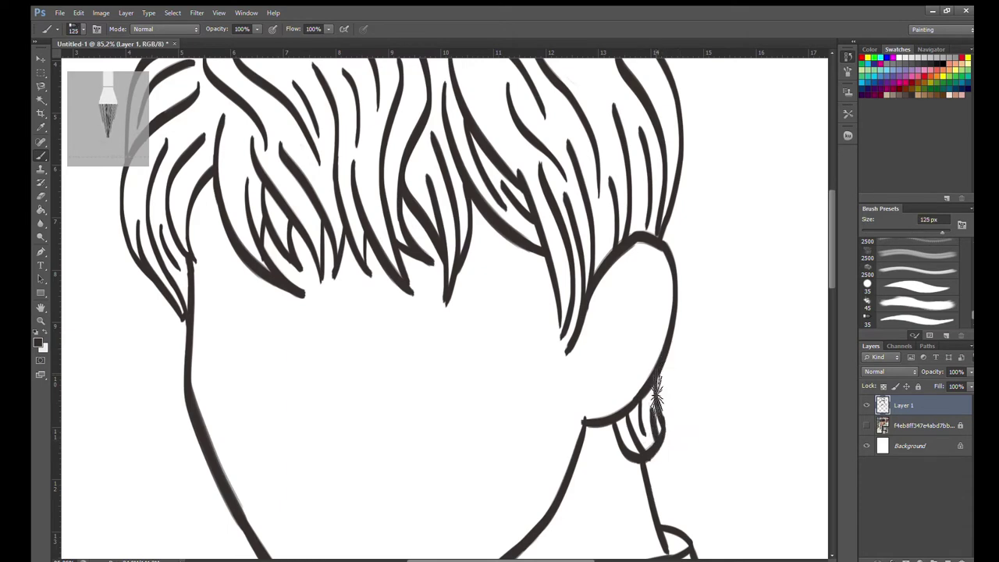
scroll(658, 403, "down", 1)
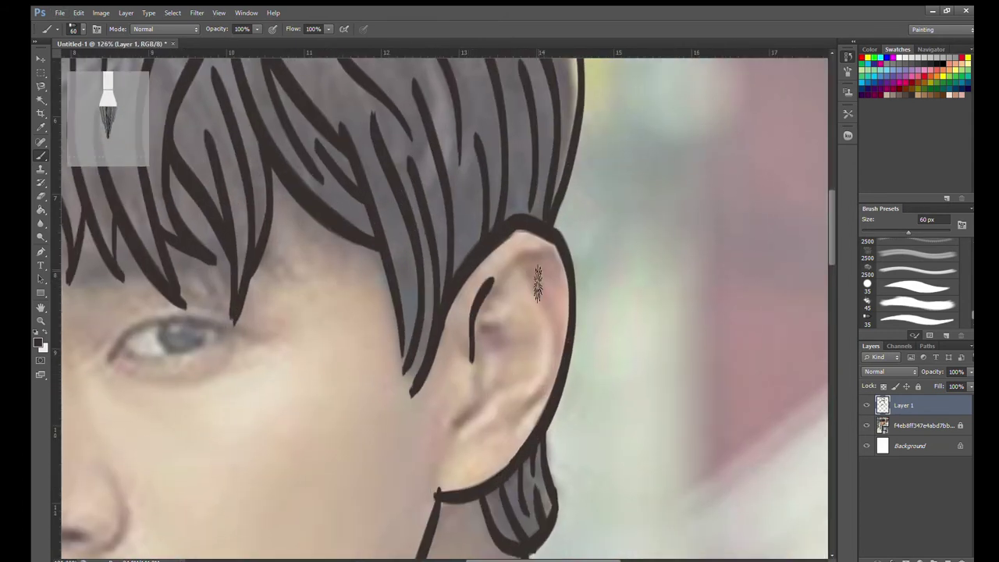
key("ctrl+z")
mouse_move(559, 311)
left_mouse_down()
mouse_move(473, 332)
mouse_move(449, 439)
left_mouse_up()
left_click_drag(480, 397, 538, 351)
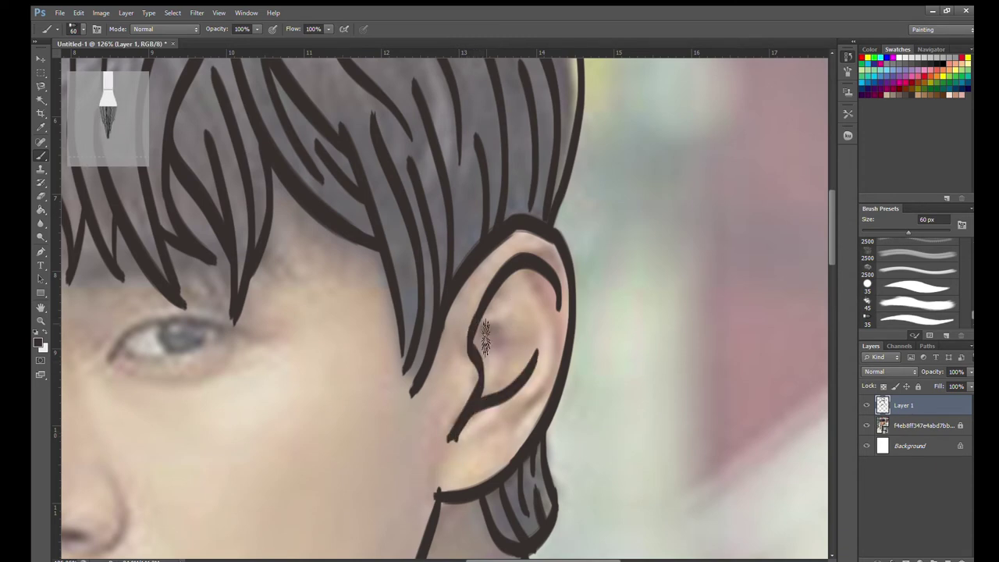
left_click_drag(479, 334, 519, 301)
mouse_move(529, 283)
left_mouse_down()
mouse_move(528, 400)
mouse_move(493, 436)
left_mouse_up()
scroll(499, 337, "down", 3)
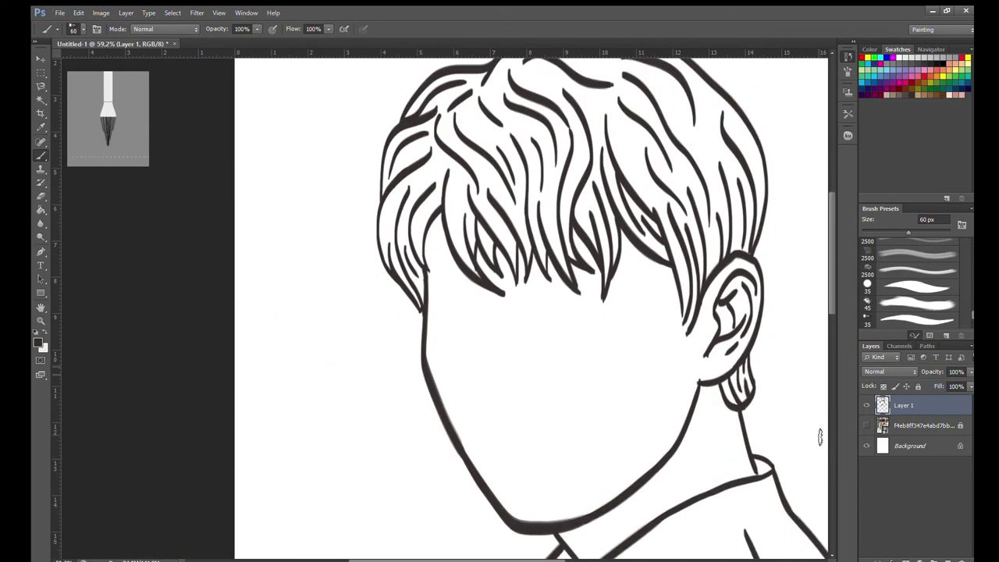
Step: Show the photo, enlarge the brush, and draw a short line down the nose
left_click(867, 425)
scroll(677, 337, "up", 2)
key("]")
key("]")
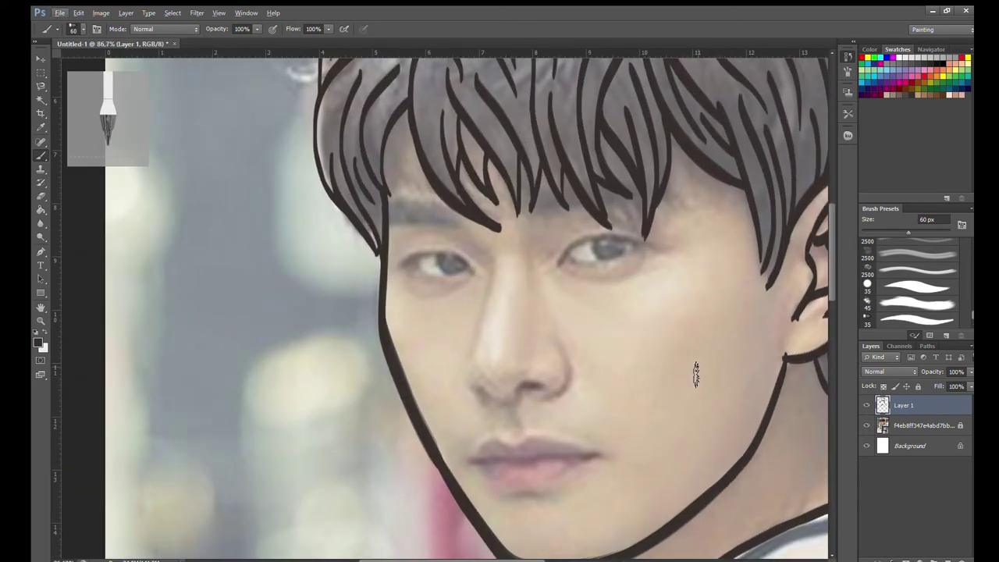
left_click_drag(470, 224, 466, 400)
key("ctrl+z")
left_click_drag(471, 225, 496, 390)
key("ctrl+z")
left_click_drag(470, 355, 469, 375)
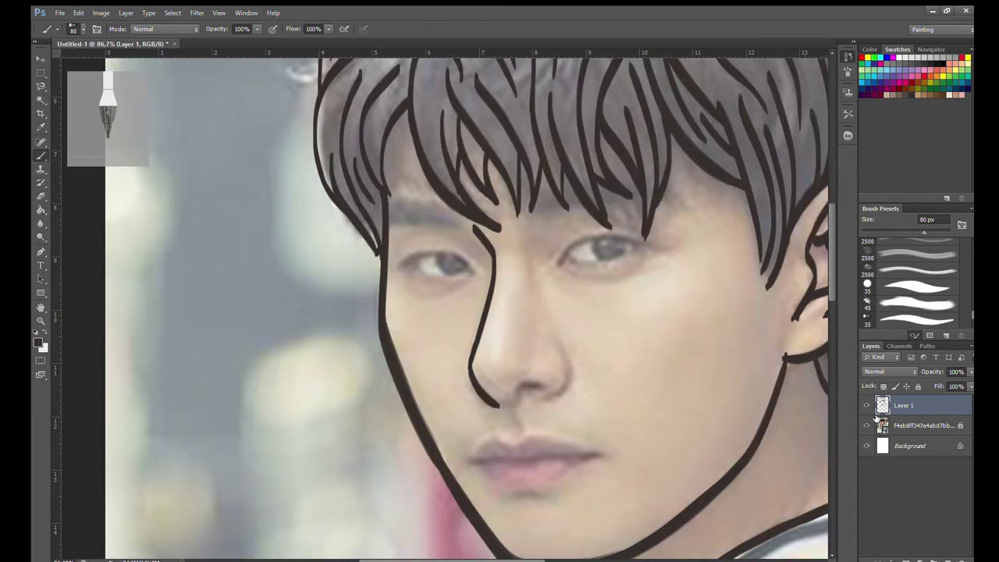
Step: Draw the nose-bottom line curving up to the nostril, undoing trial strokes
left_click_drag(576, 394, 495, 412)
key("ctrl+z")
key("ctrl+z")
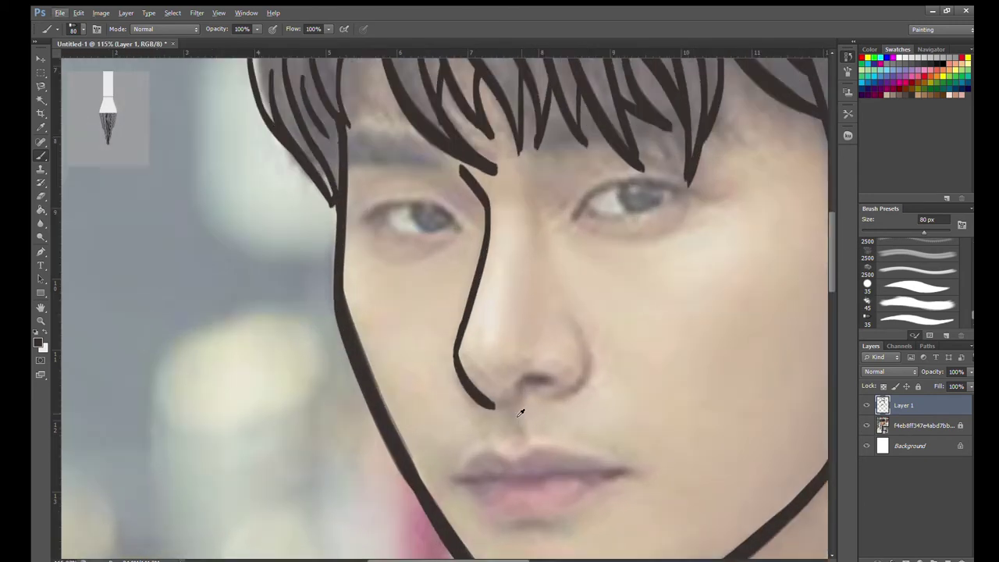
scroll(522, 411, "up", 3)
left_click_drag(502, 410, 585, 375)
key("ctrl+z")
left_click_drag(504, 404, 597, 362)
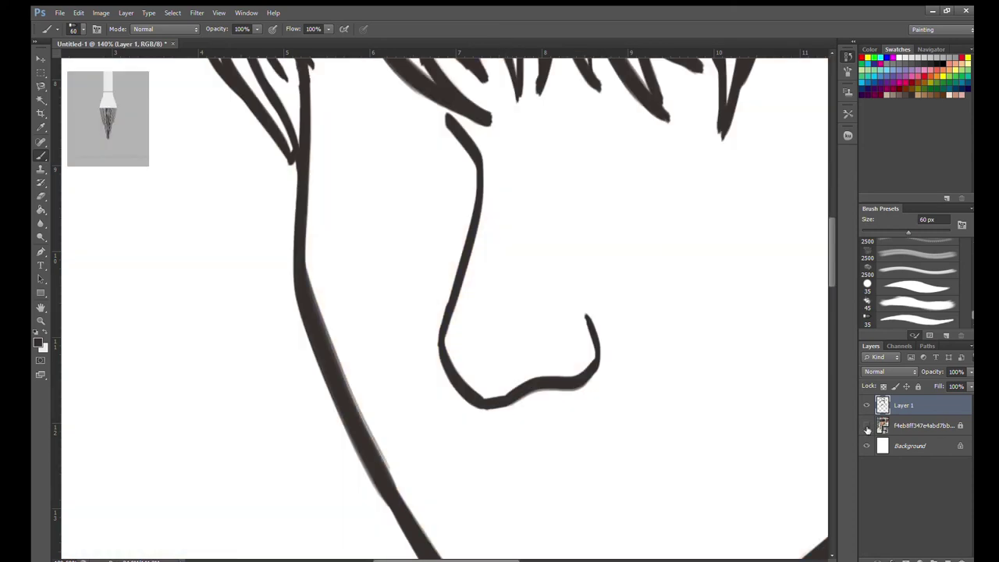
scroll(681, 372, "up", 3)
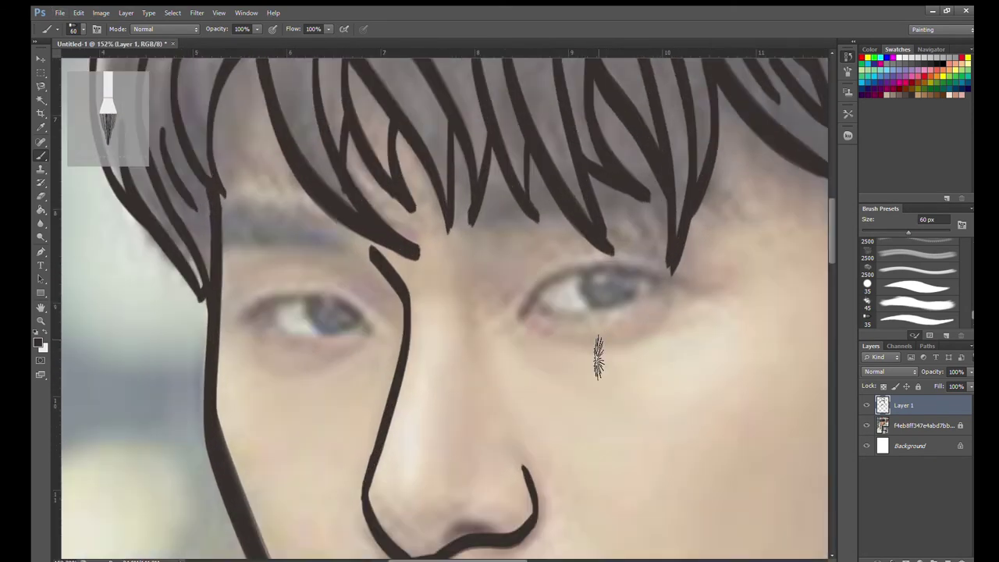
Step: With a smaller brush, trace the right eye's upper eyelid, redrawing it until it fits
scroll(649, 368, "up", 2)
scroll(649, 368, "up", 1)
key("bracketleft")
key("bracketleft")
left_click_drag(503, 336, 706, 273)
key("ctrl+z")
left_click_drag(502, 335, 738, 275)
key("ctrl+z")
left_click_drag(502, 337, 741, 296)
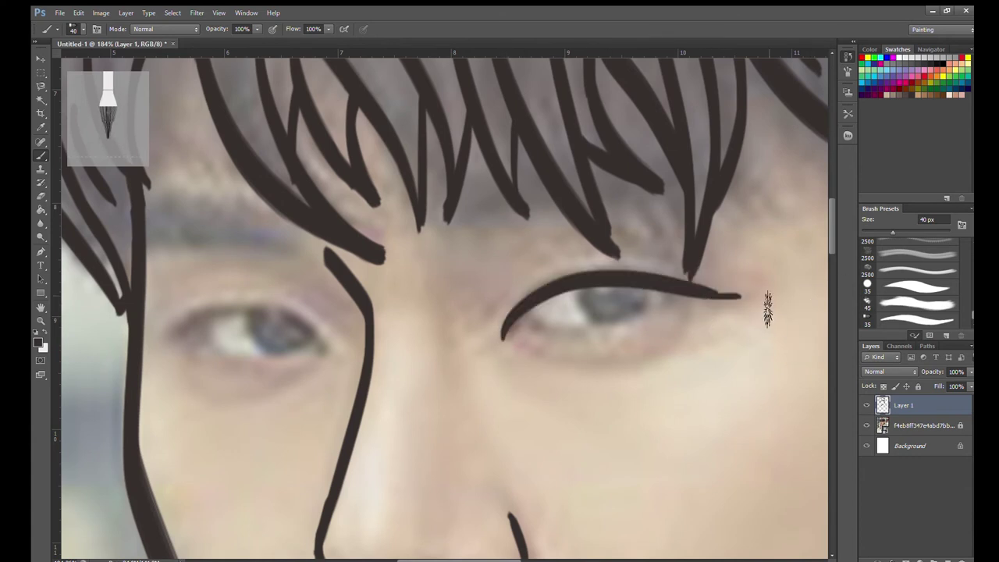
key("ctrl+z")
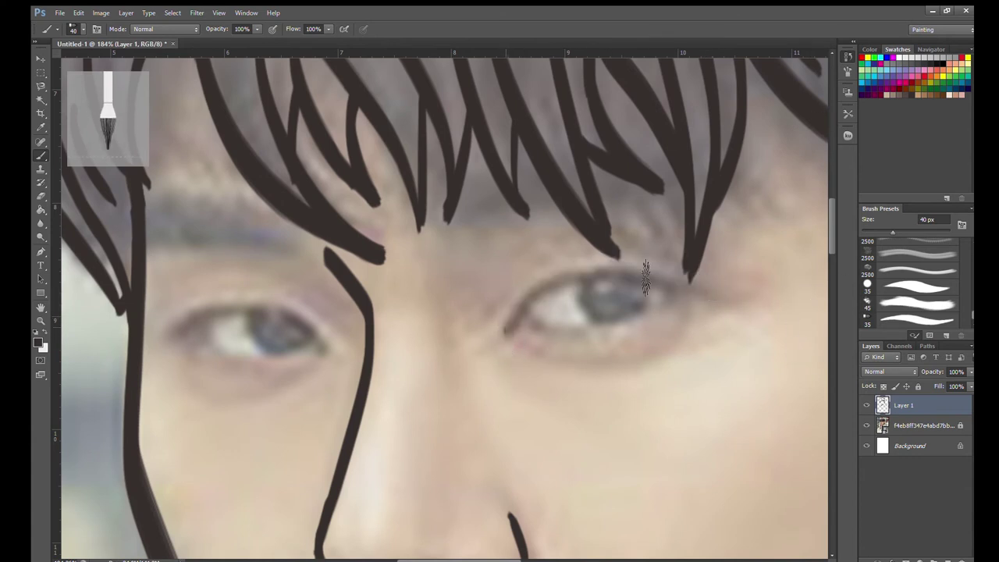
left_click_drag(504, 335, 717, 294)
Step: Draw the lower eyelids under both eyes and outline the left eye's iris
left_click_drag(523, 344, 690, 296)
key("ctrl+z")
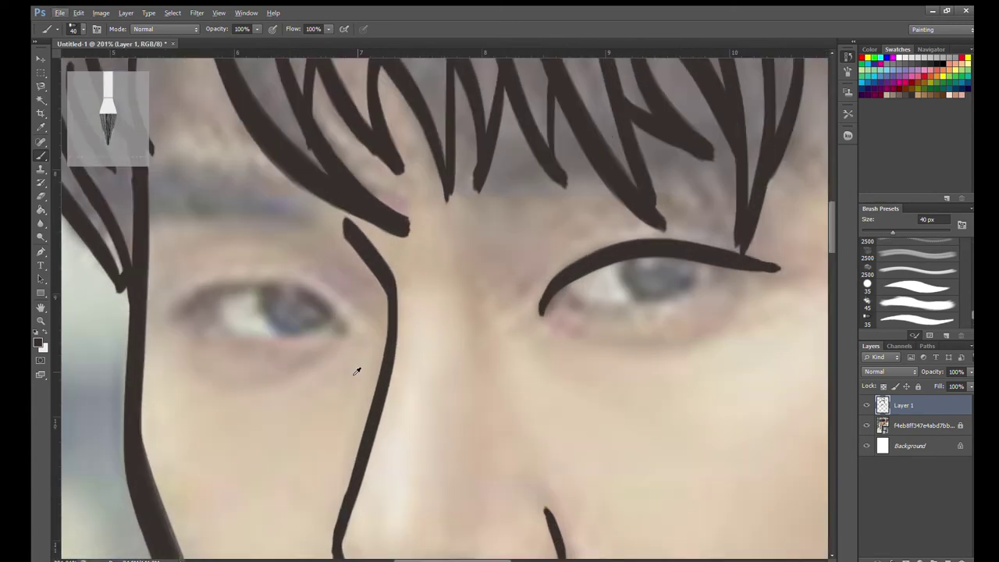
mouse_move(355, 361)
left_mouse_down()
mouse_move(334, 337)
mouse_move(173, 343)
left_mouse_up()
key("ctrl+z")
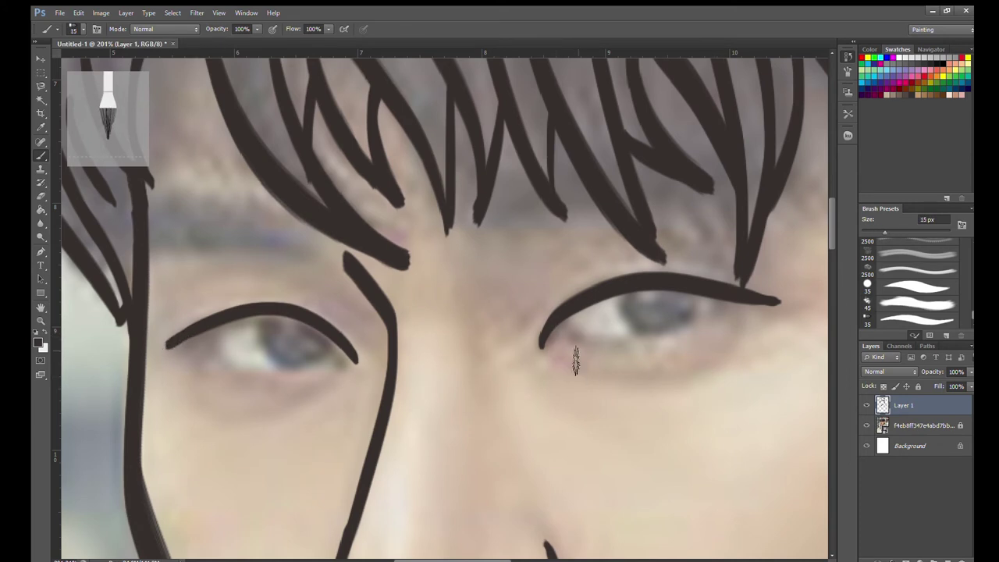
left_click_drag(554, 347, 726, 309)
left_click_drag(344, 373, 227, 368)
key("ctrl+z")
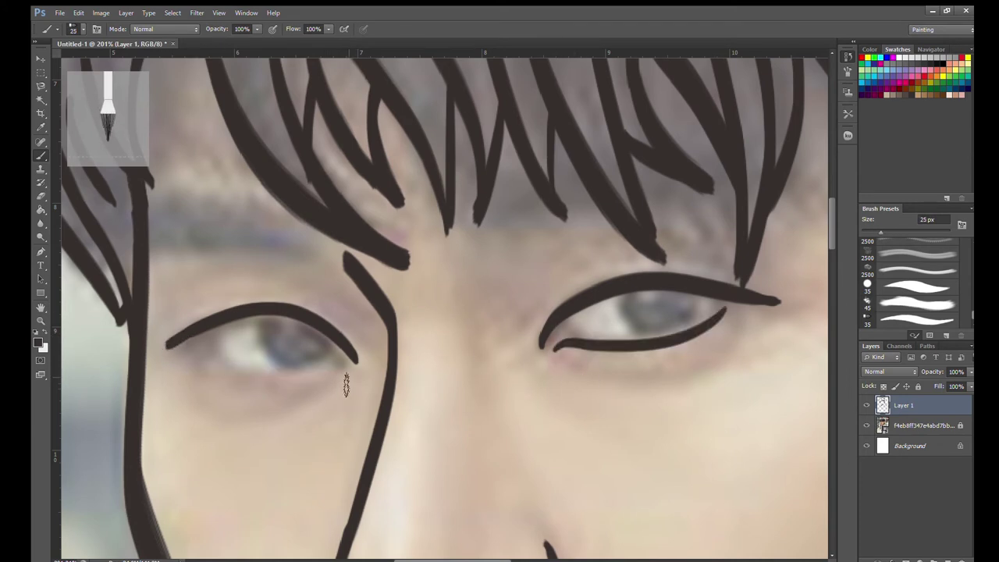
left_click_drag(346, 373, 203, 351)
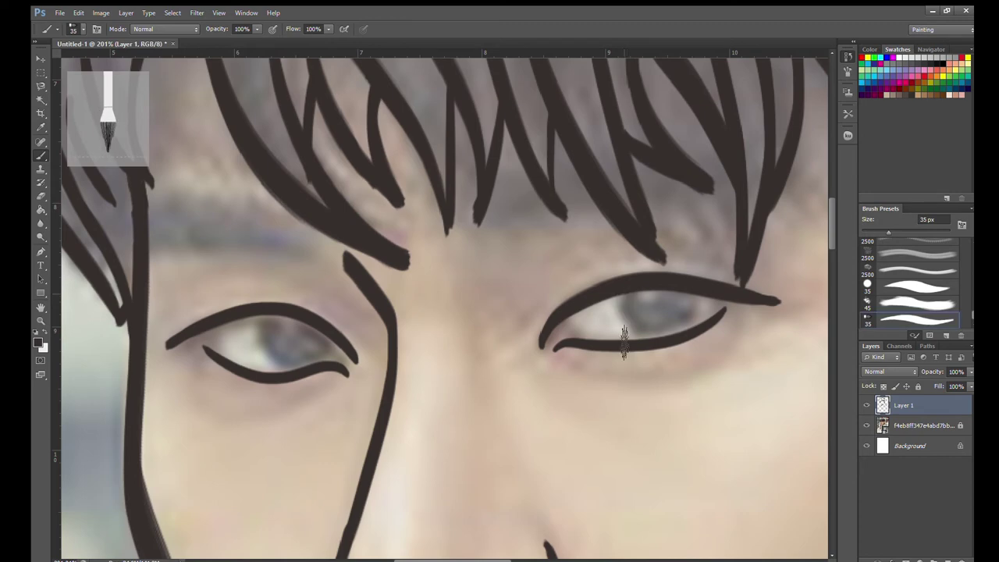
left_click_drag(325, 336, 329, 363)
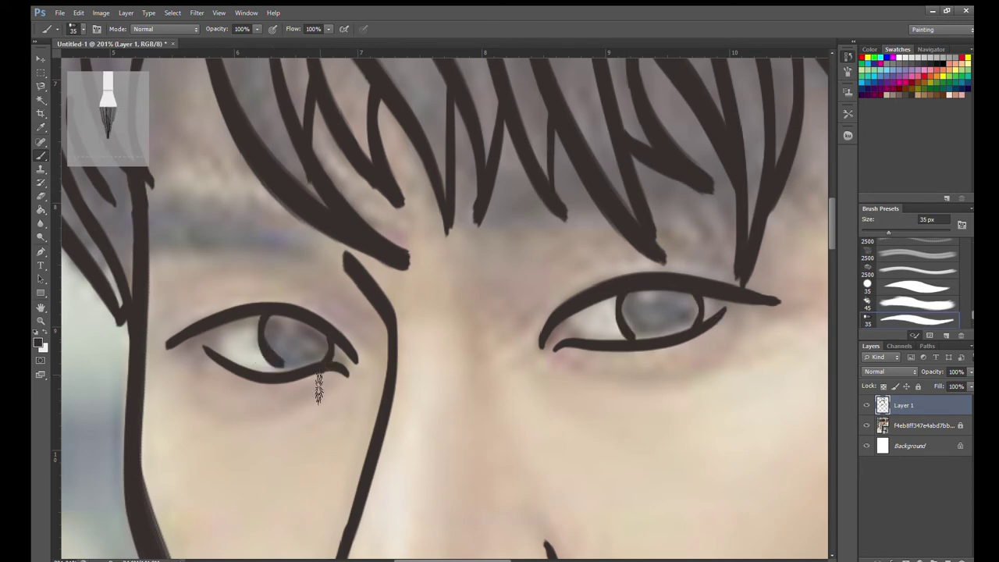
left_click_drag(265, 317, 275, 370)
left_click_drag(326, 335, 336, 368)
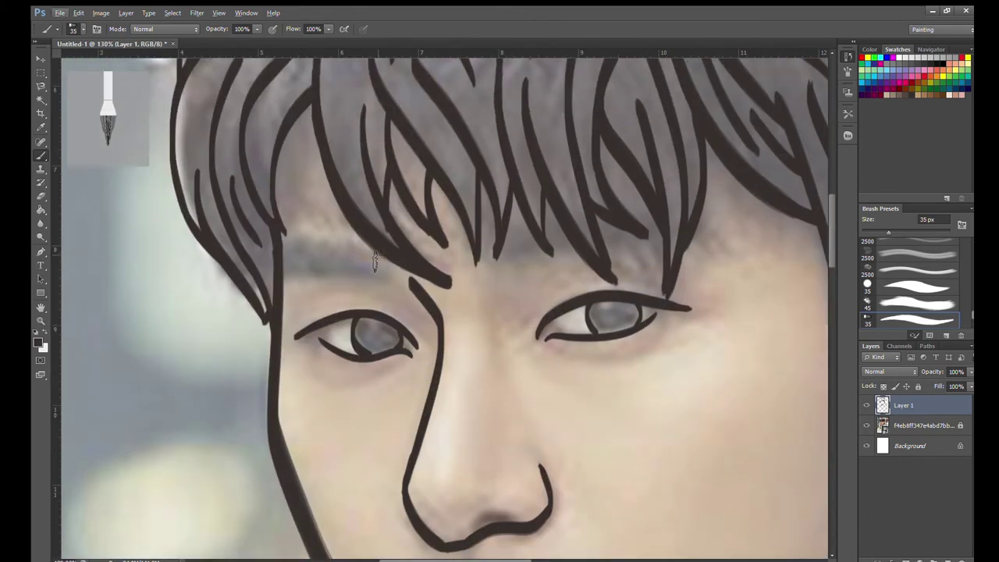
Step: Paint a thick black eyebrow over the left eye and thicken its top edge
scroll(374, 261, "up", 1)
key("bracketright")
key("bracketright")
key("bracketright")
key("bracketright")
key("bracketright")
key("bracketright")
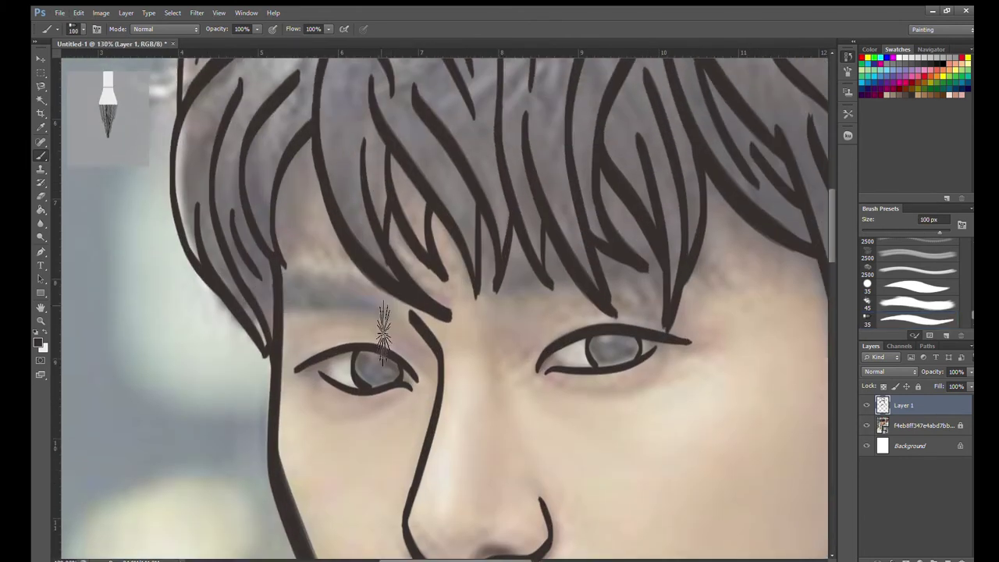
key("bracketleft")
key("bracketleft")
left_click_drag(283, 301, 392, 295)
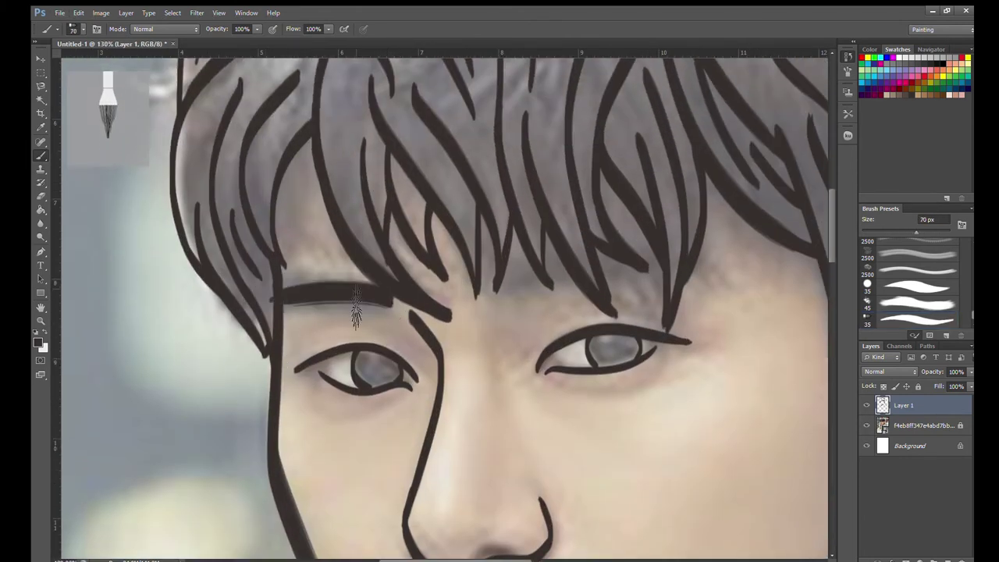
key("ctrl+z")
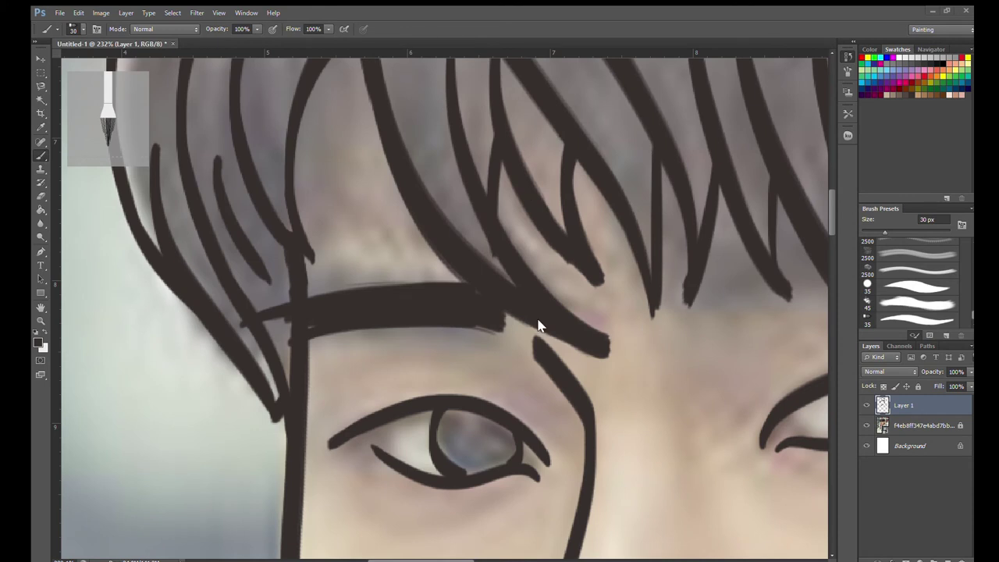
scroll(372, 324, "up", 1)
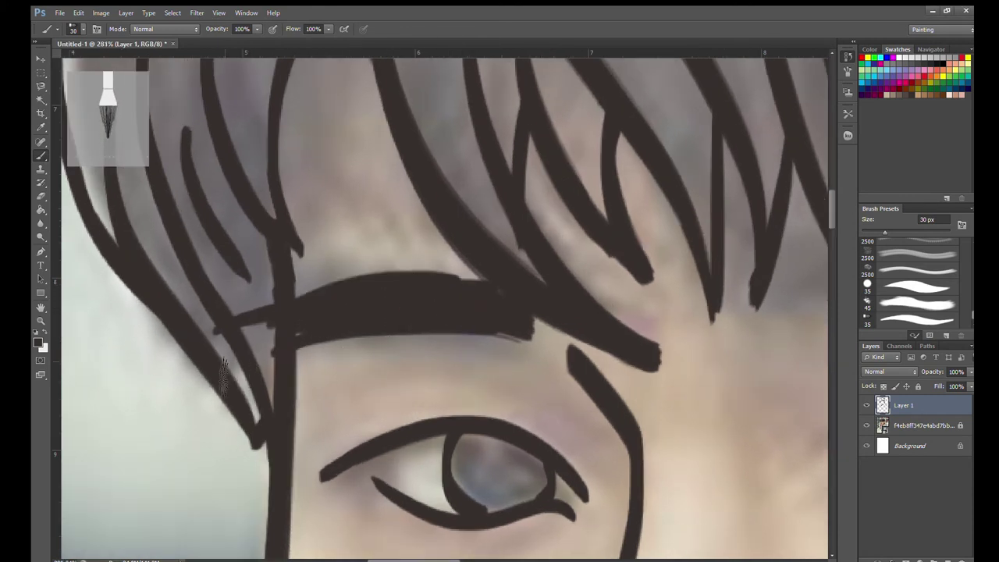
left_click_drag(381, 332, 303, 328)
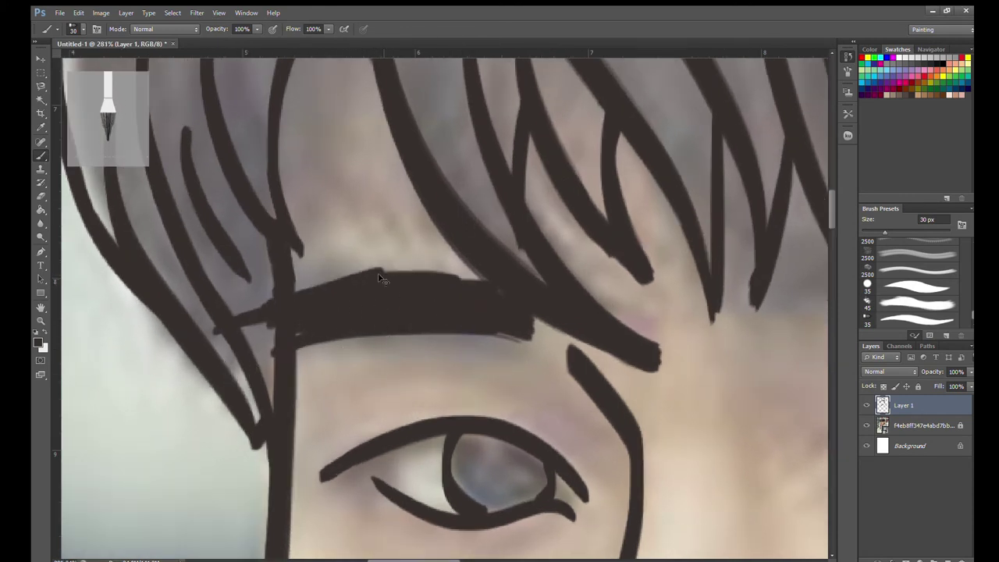
key("e")
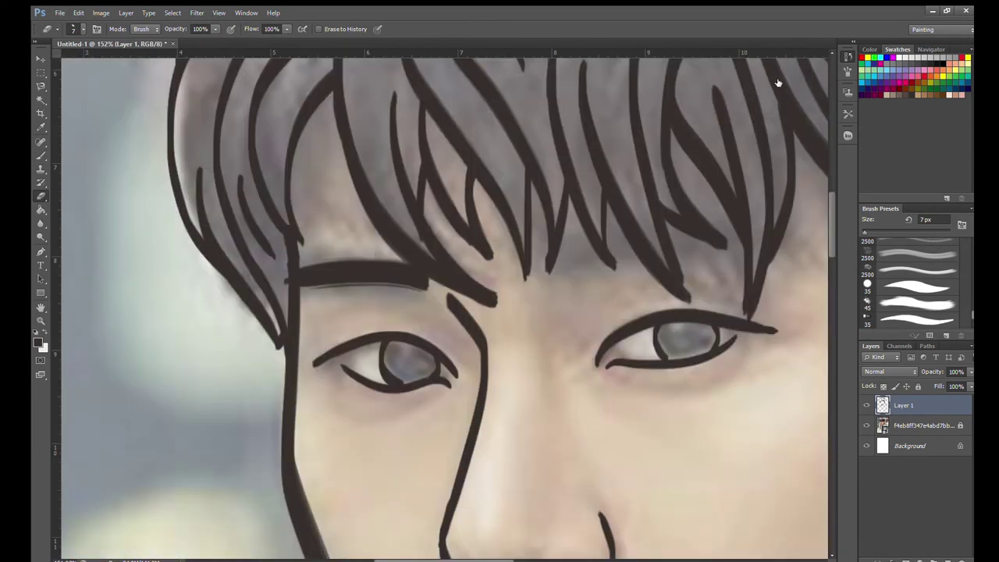
Step: With a larger brush, paint eyebrows above both eyes, hiding the photo briefly to check
key("b")
left_click_drag(264, 295, 430, 273)
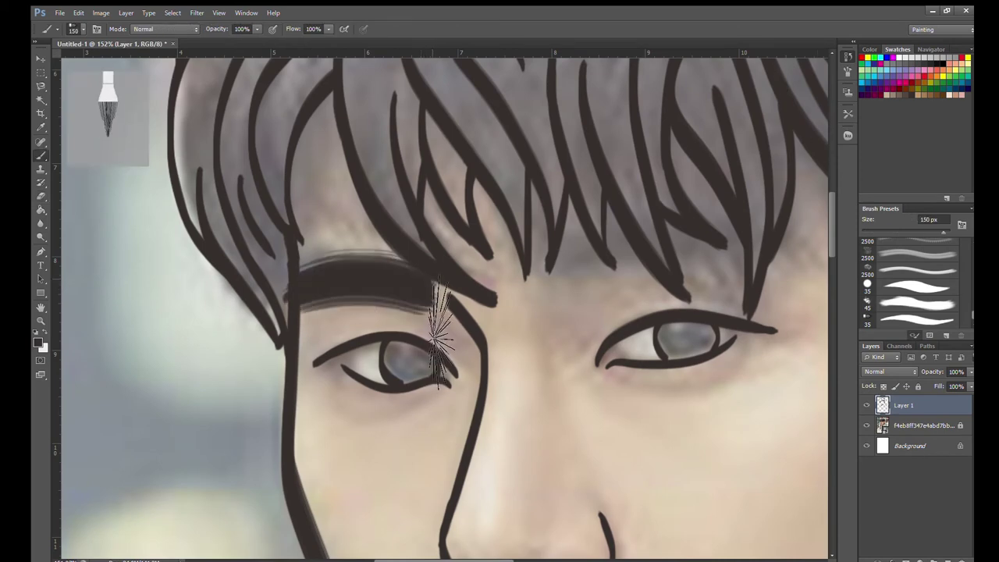
key("bracketright")
key("bracketright")
key("bracketright")
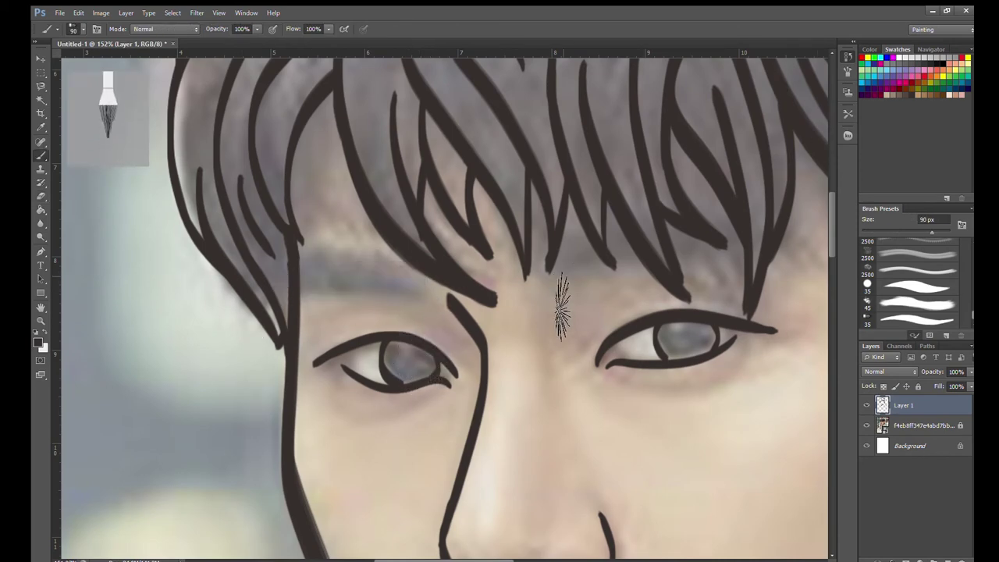
left_click_drag(558, 285, 742, 261)
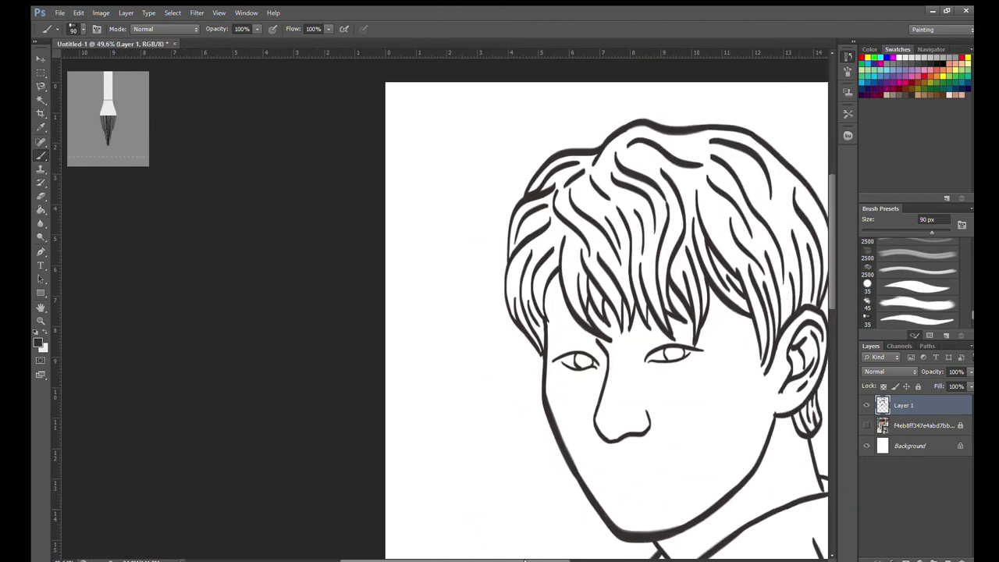
key("ctrl+z")
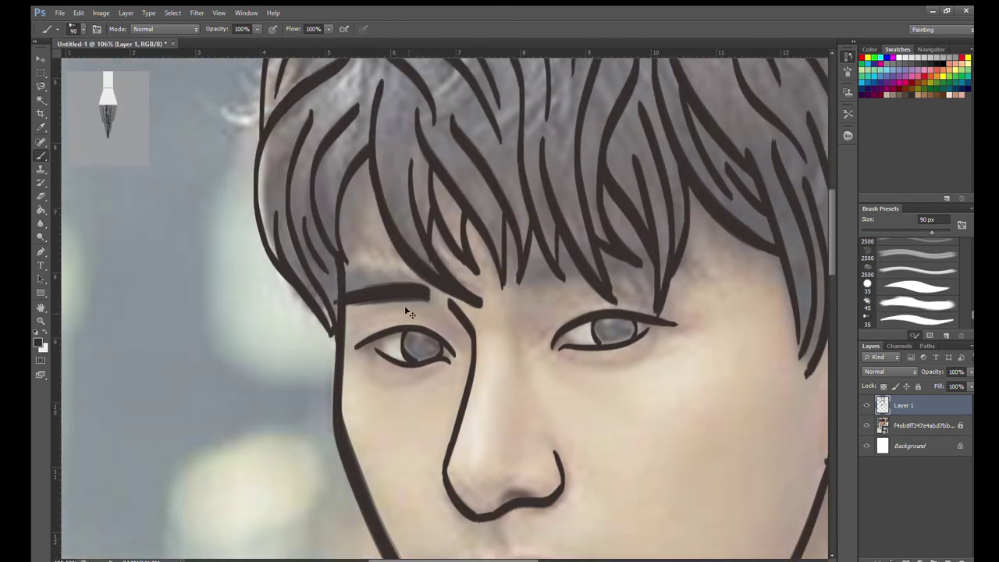
key("bracketright")
key("bracketright")
key("bracketright")
mouse_move(322, 295)
left_mouse_down()
mouse_move(430, 290)
mouse_move(345, 292)
left_mouse_up()
key("ctrl+z")
left_click_drag(515, 290, 675, 257)
scroll(642, 335, "down", 2)
left_click(867, 426)
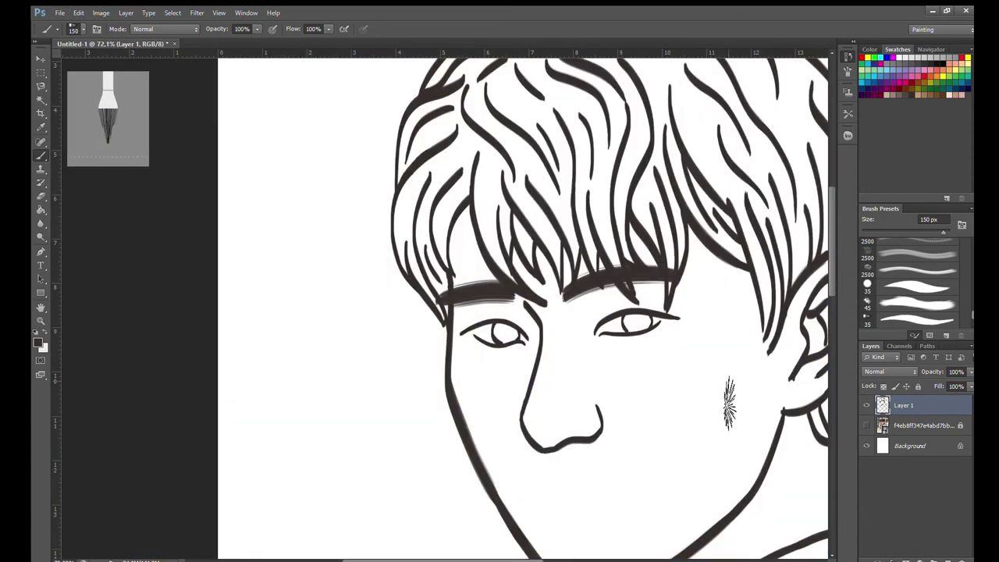
scroll(656, 349, "up", 3)
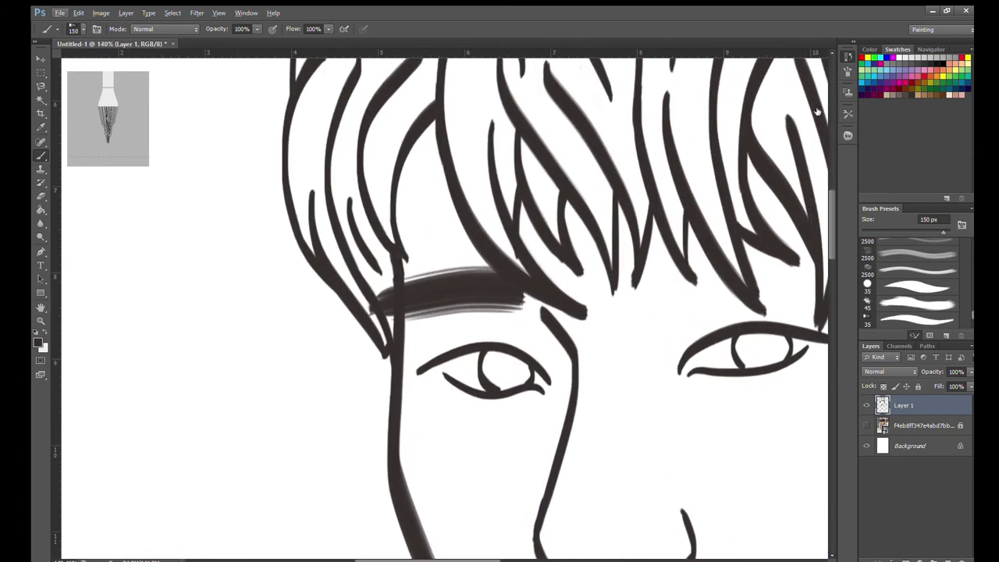
left_click(867, 426)
Step: Repaint the left eyebrow as a flatter, more horizontal stroke and review it without the photo
key("bracketleft")
key("bracketleft")
left_click_drag(366, 324, 492, 278)
key("ctrl+z")
left_click_drag(368, 297, 521, 295)
key("ctrl+z")
left_click_drag(369, 298, 521, 297)
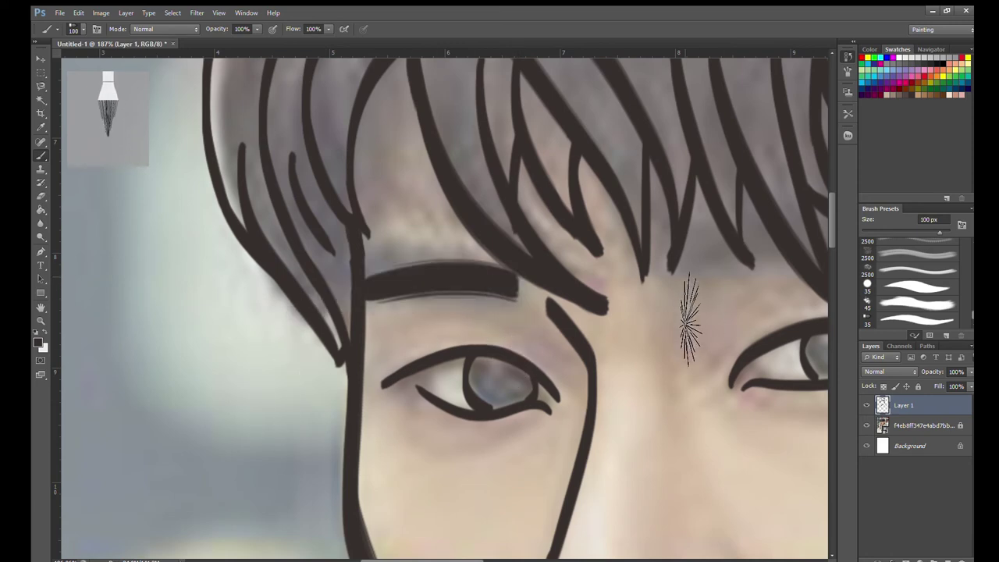
scroll(734, 296, "down", 3)
scroll(734, 296, "up", 2)
left_click(867, 426)
left_click(868, 427)
scroll(609, 382, "down", 2)
scroll(609, 383, "up", 3)
Step: Ink the right eyebrow with a thick dark stroke, undoing the rejected attempts
key("ctrl+z")
key("ctrl+z")
key("ctrl+z")
left_click_drag(498, 242, 547, 222)
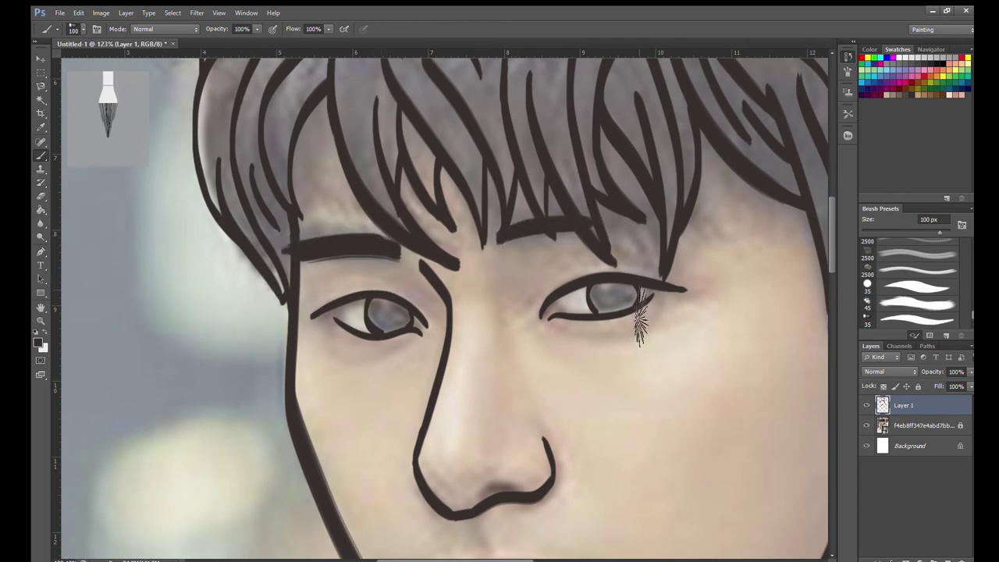
scroll(601, 312, "down", 3)
left_click(867, 426)
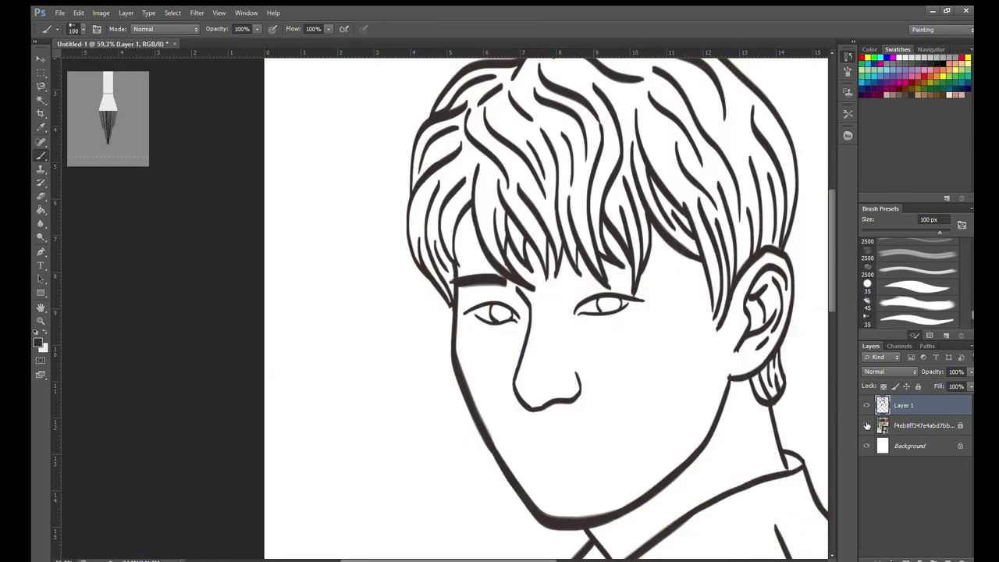
left_click(866, 426)
scroll(507, 313, "up", 4)
left_click_drag(422, 258, 507, 269)
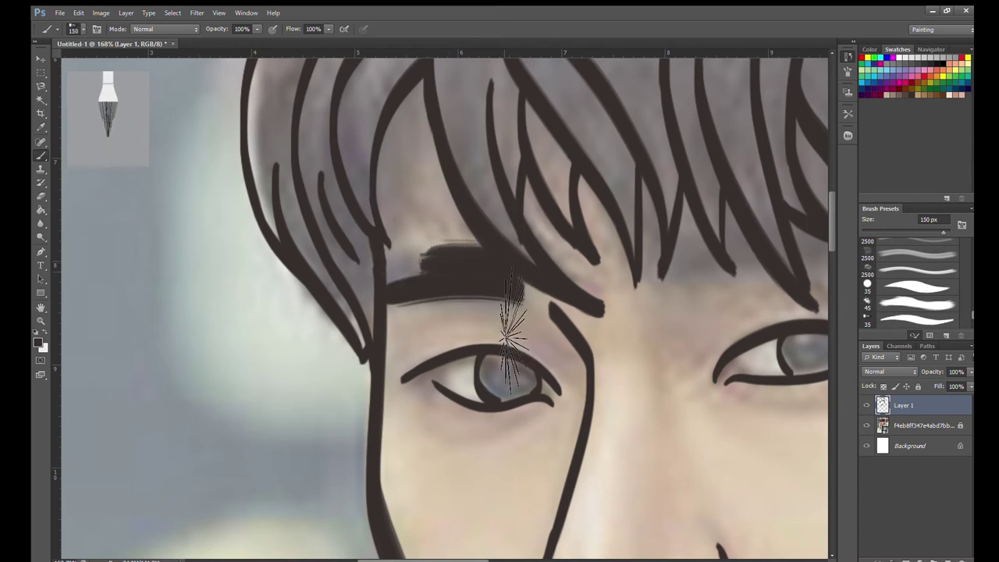
key("ctrl+z")
key("ctrl+z")
key("ctrl+z")
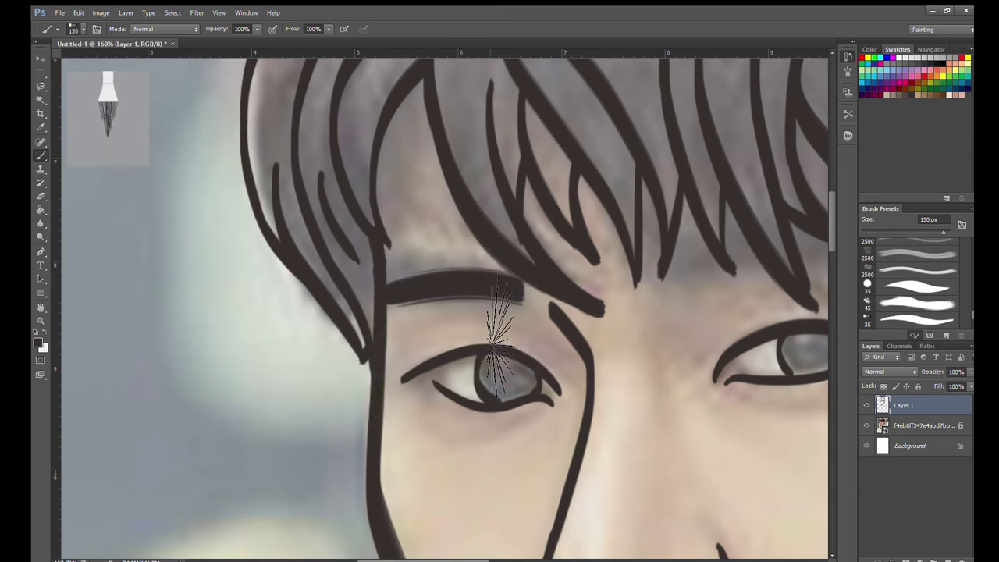
key("ctrl+z")
key("ctrl+z")
key("ctrl+z")
key("ctrl+z")
key("ctrl+z")
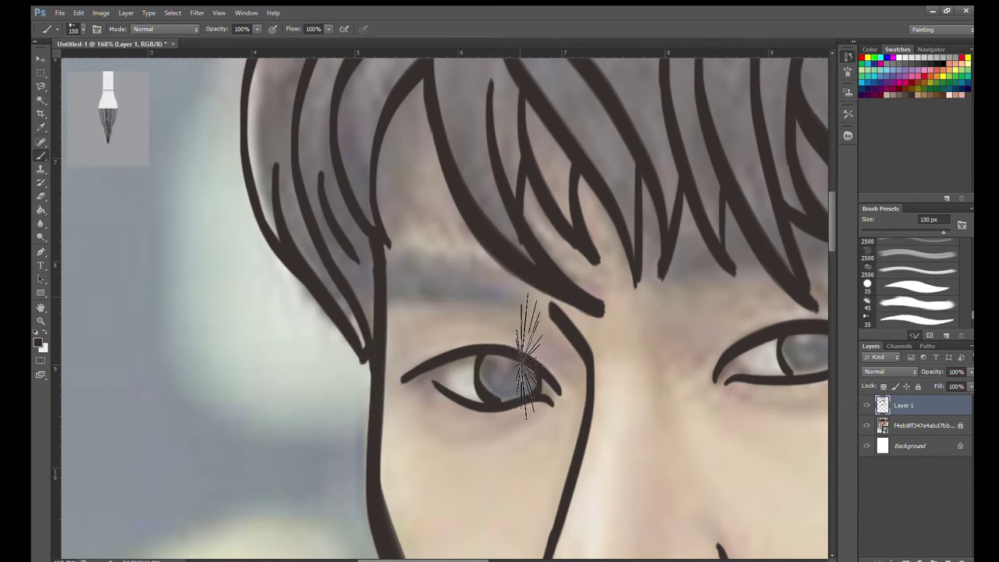
key("ctrl+z")
scroll(629, 413, "down", 5)
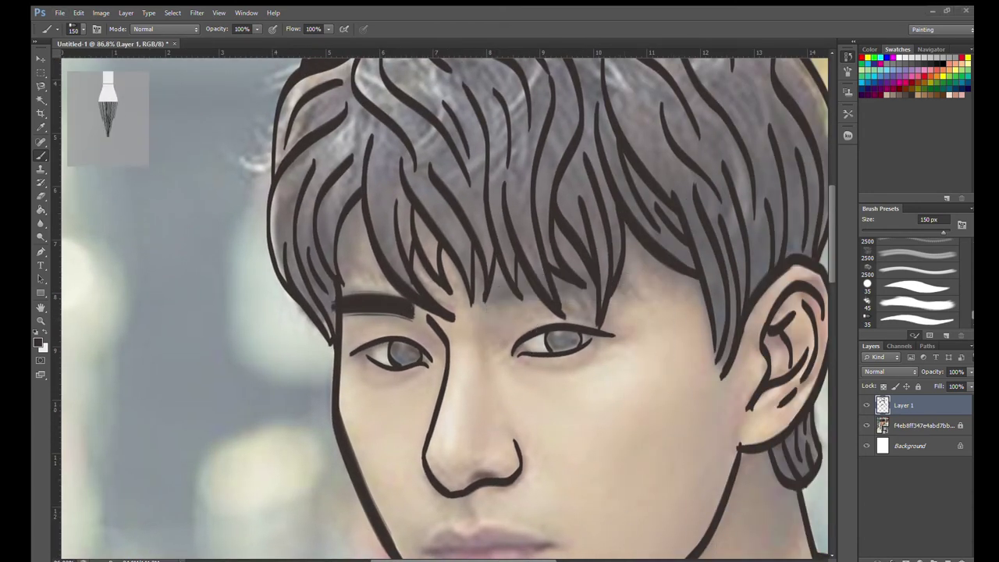
left_click_drag(488, 300, 589, 284)
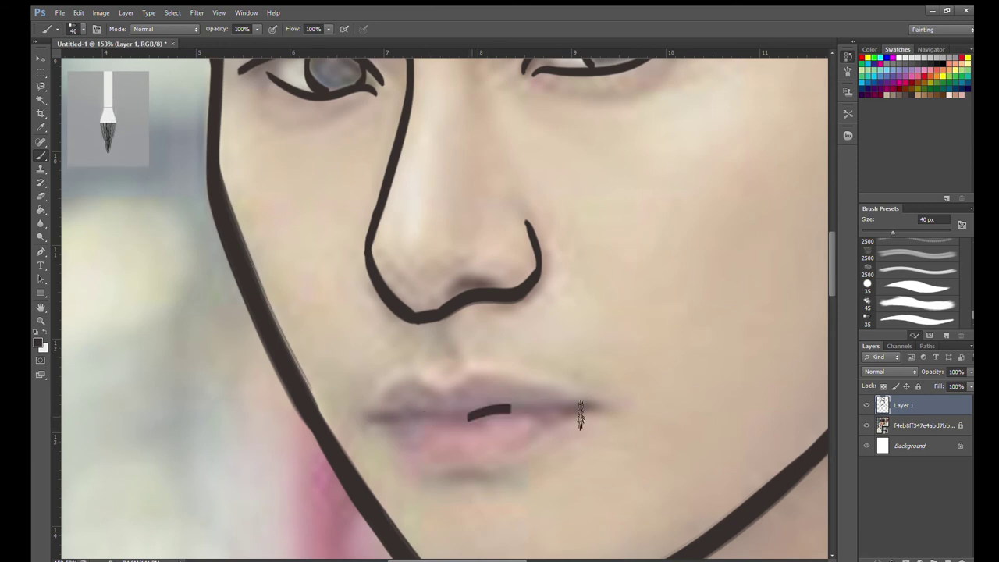
Step: Draw a first line between the lips, then zoom out and hide the photo to check it
key("bracketright")
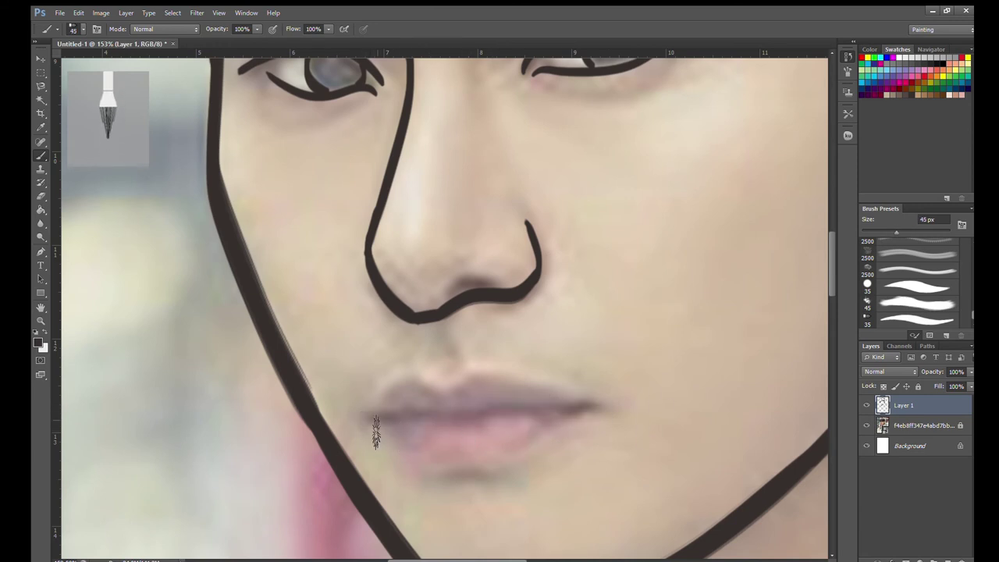
left_click_drag(361, 414, 597, 395)
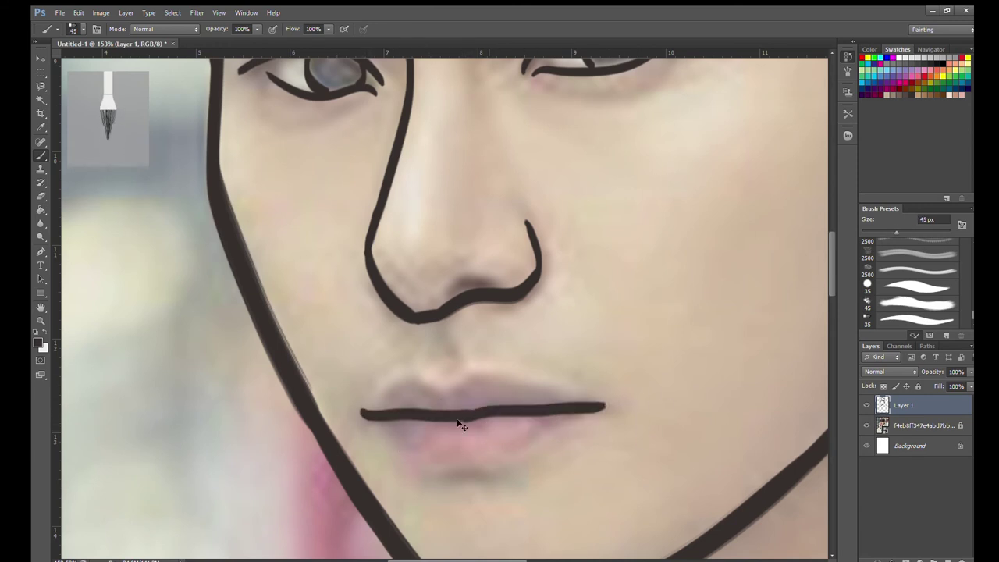
key("ctrl+z")
left_click_drag(476, 414, 621, 400)
left_click(593, 422, "shift")
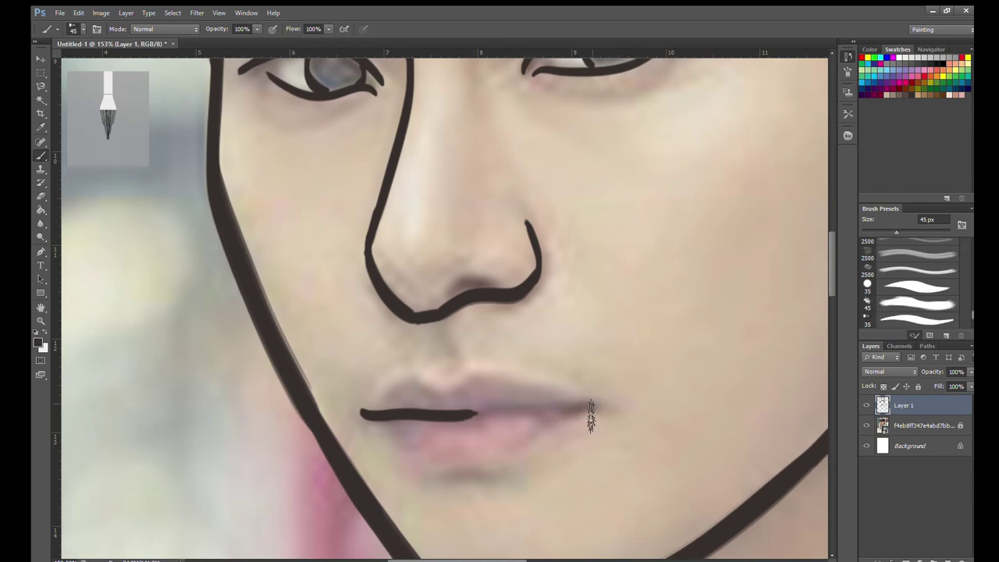
key("ctrl+0")
left_click(866, 425)
left_click(866, 425)
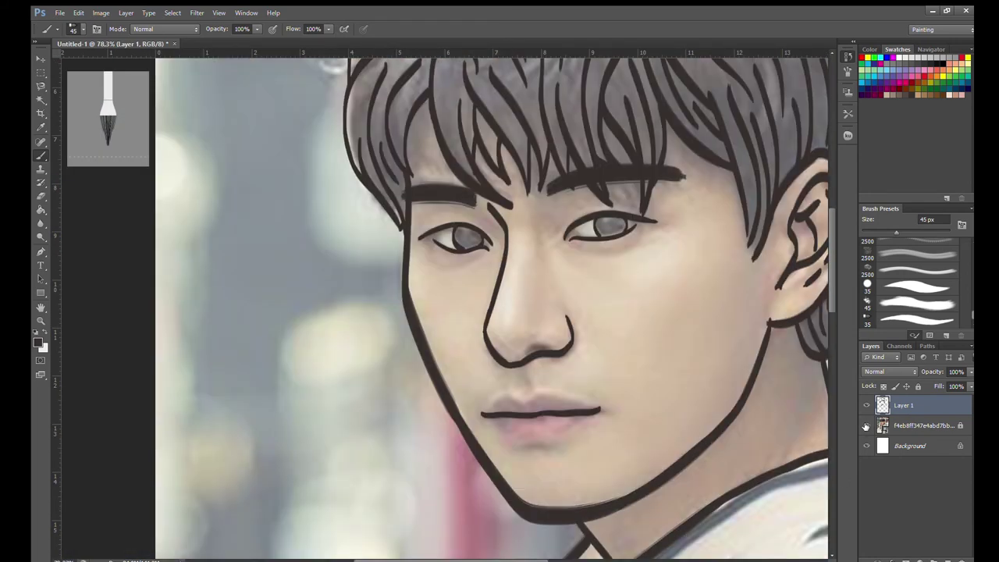
scroll(564, 463, "up", 6)
scroll(565, 463, "up", 1)
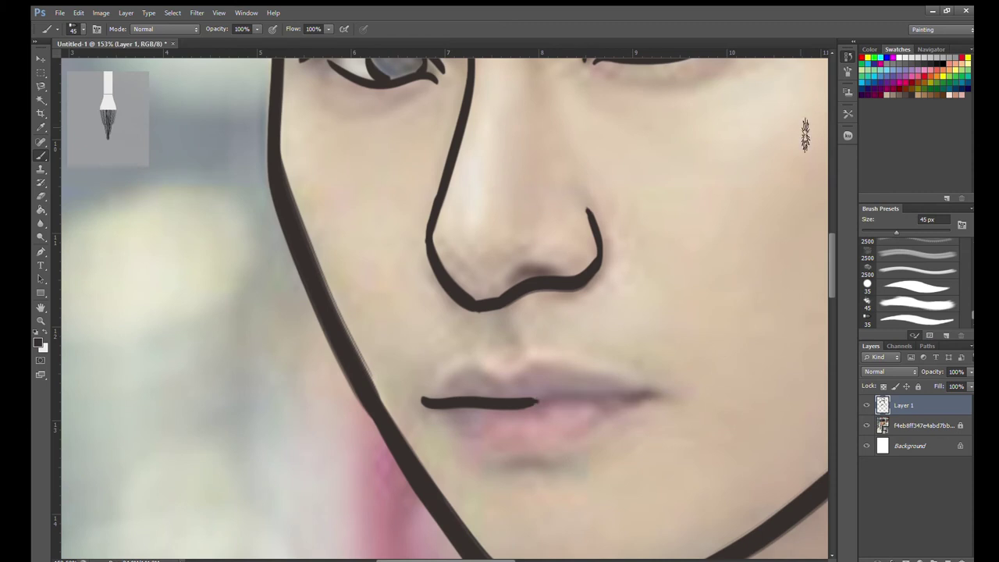
Step: Redraw the lip line as one long stroke and taper both ends with a smaller brush
left_click_drag(500, 406, 563, 397)
key("ctrl+z")
key("ctrl+z")
left_click_drag(432, 400, 646, 390)
key("ctrl+z")
left_click_drag(428, 400, 500, 405)
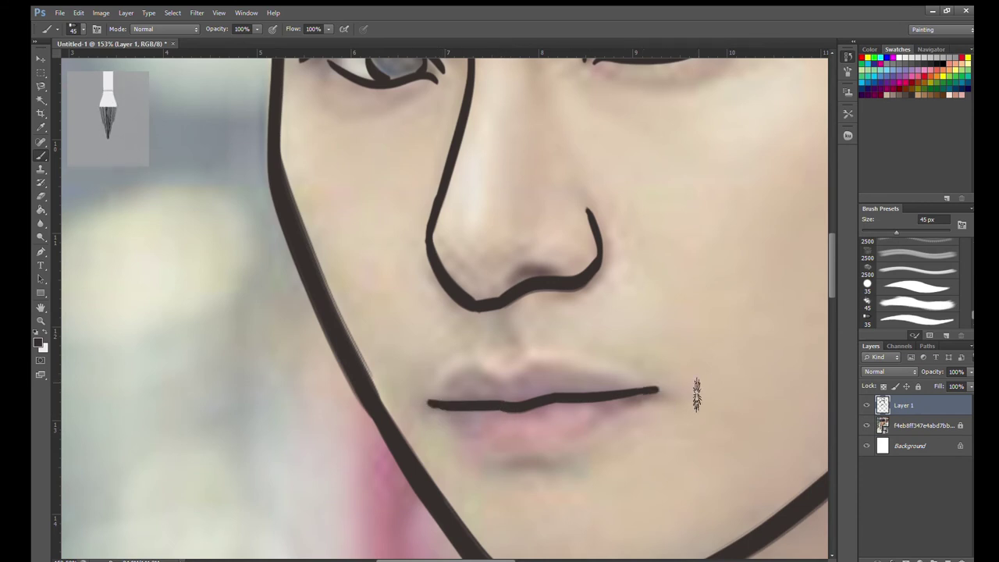
key("bracketleft")
key("bracketleft")
key("bracketleft")
left_click_drag(671, 382, 634, 392)
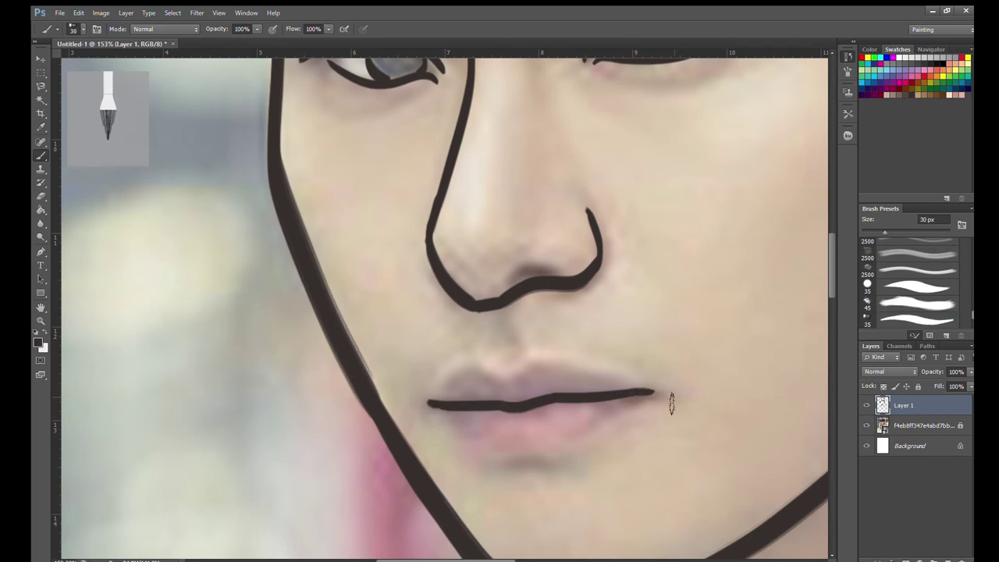
left_click_drag(429, 404, 420, 400)
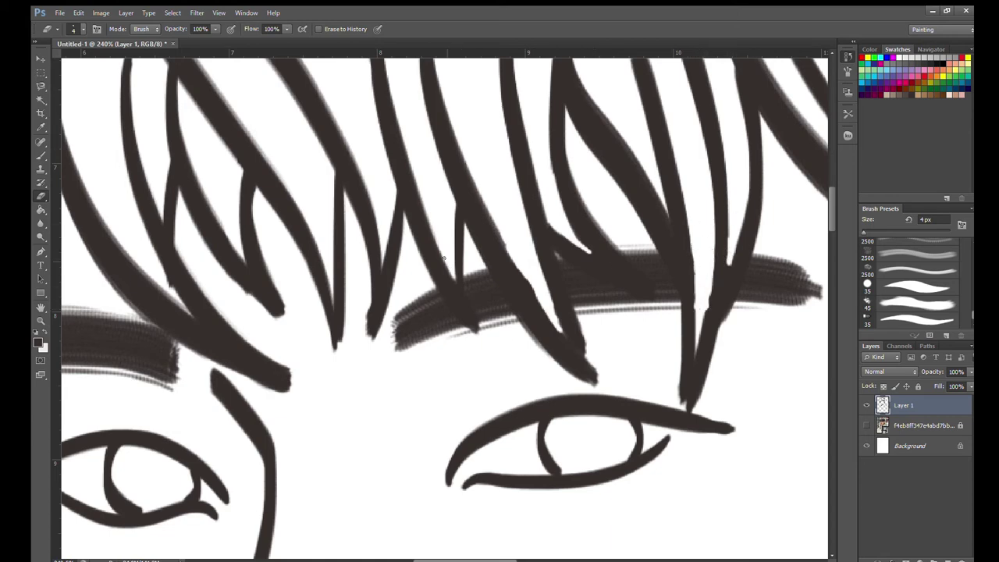
Step: Try erasing the nostril mark and right nose line with a larger eraser, then undo it
scroll(537, 337, "down", 5)
scroll(537, 337, "up", 2)
scroll(537, 337, "down", 2)
key("bracketright")
key("bracketright")
key("bracketright")
left_click_drag(549, 341, 542, 364)
key("ctrl+z")
key("ctrl+z")
Step: Return to the 25 px Brush and review the finished line art on white
scroll(605, 455, "down", 1)
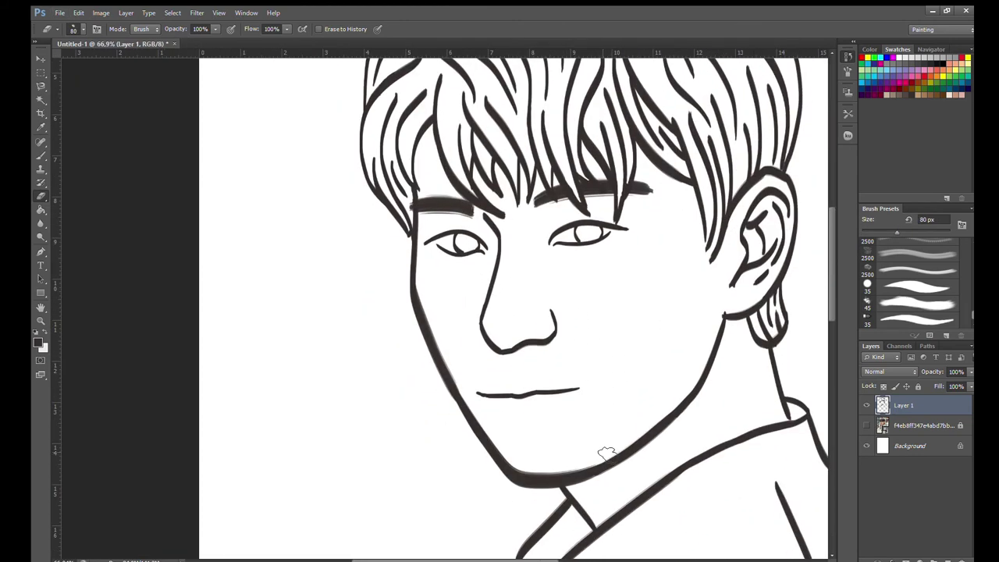
key("b")
scroll(606, 453, "up", 2)
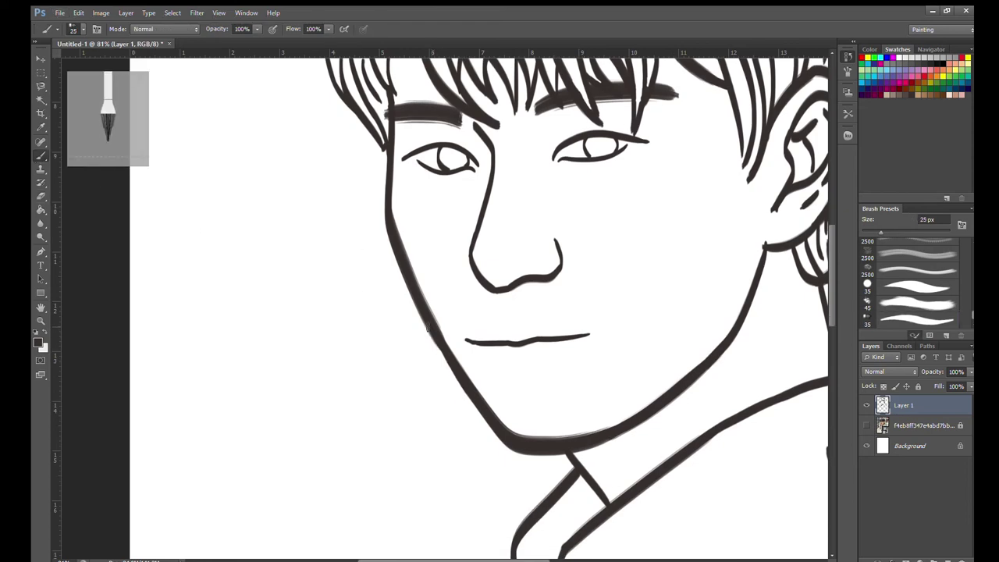
scroll(440, 352, "up", 2)
scroll(391, 344, "up", 2)
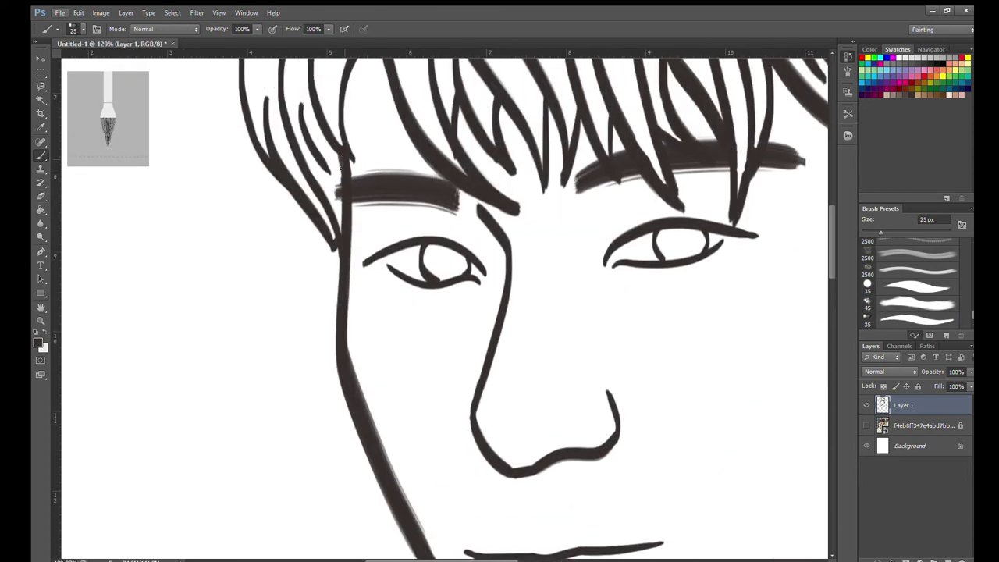
scroll(598, 401, "down", 2)
key("e")
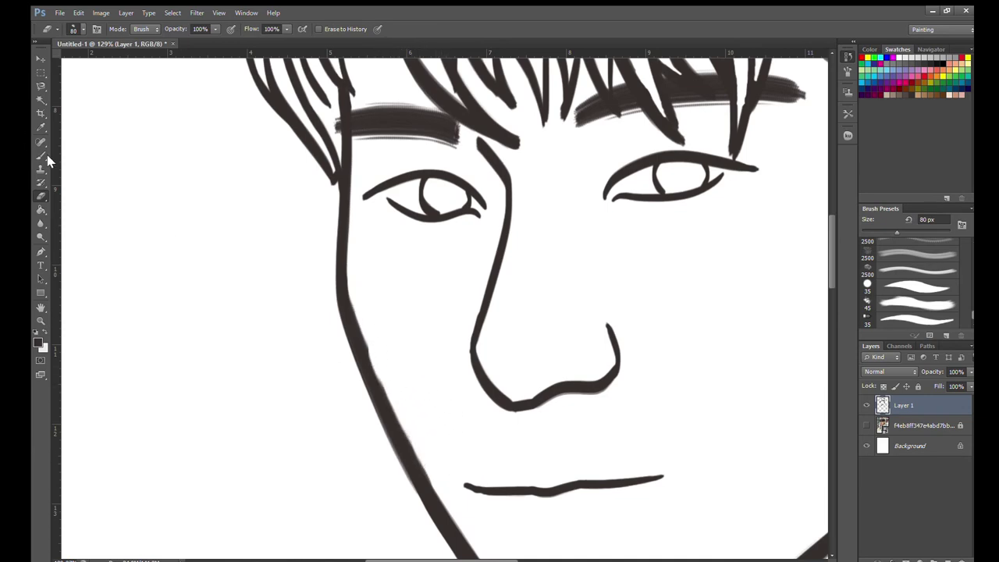
key("b")
scroll(440, 537, "down", 1)
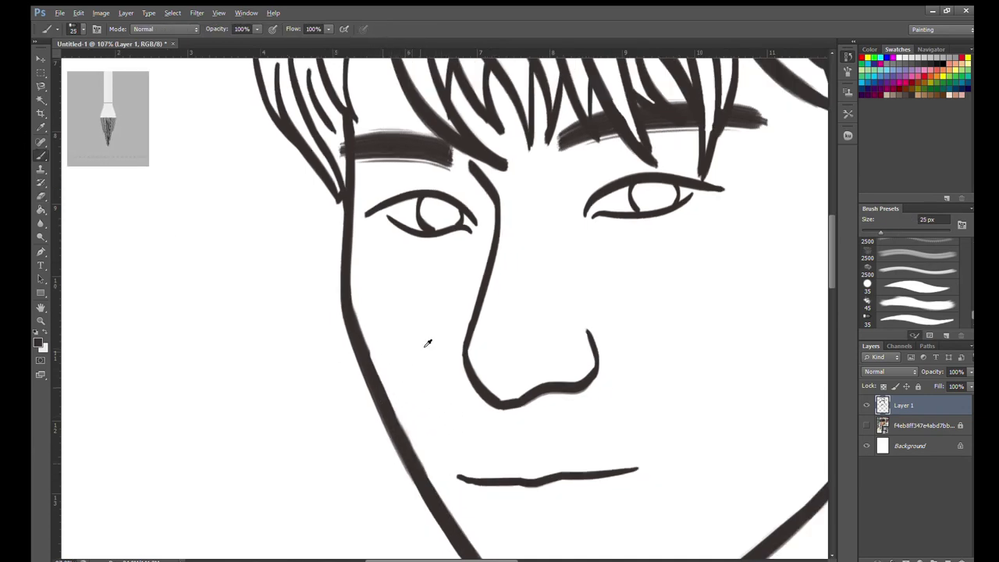
scroll(398, 367, "down", 3)
scroll(535, 438, "up", 1)
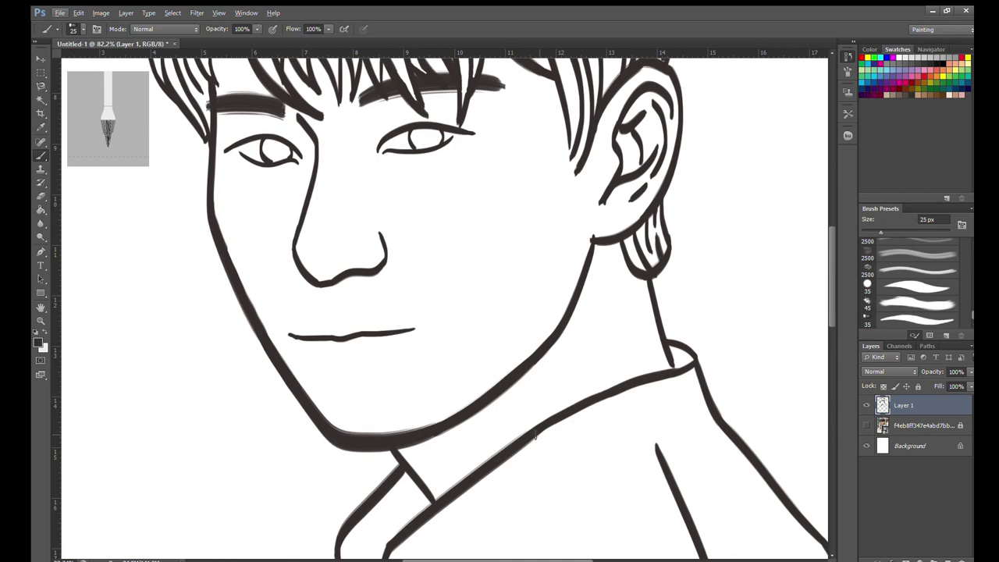
scroll(535, 438, "up", 1)
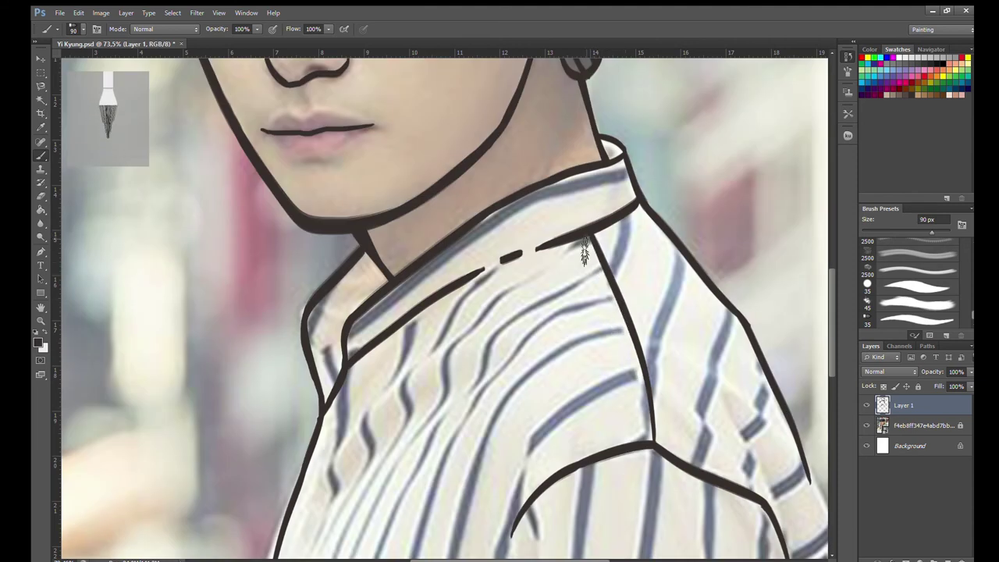
Step: Darken the shoulder seam line, fit the drawing on screen, and compare it with and without the photo
left_click_drag(584, 249, 626, 300)
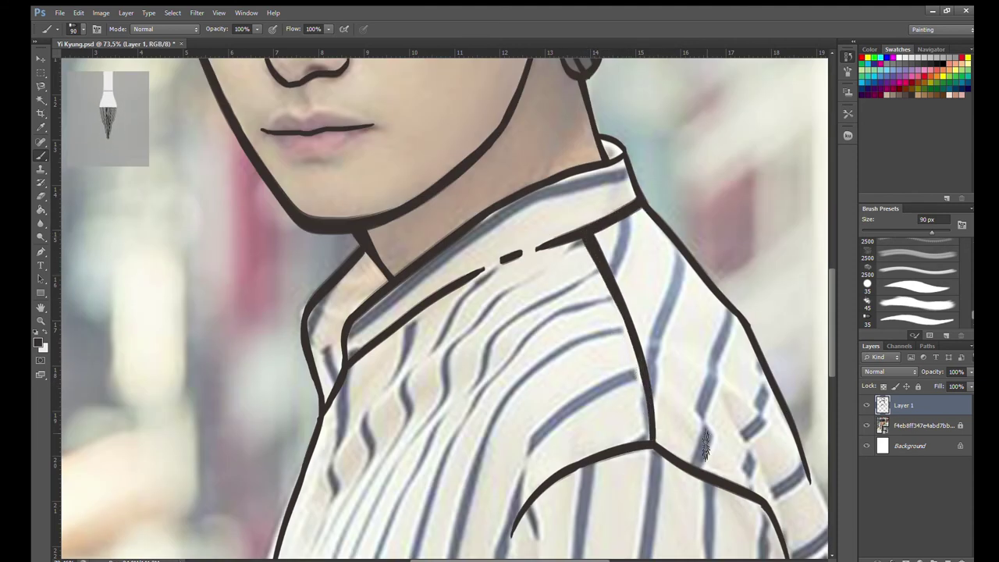
key("ctrl+0")
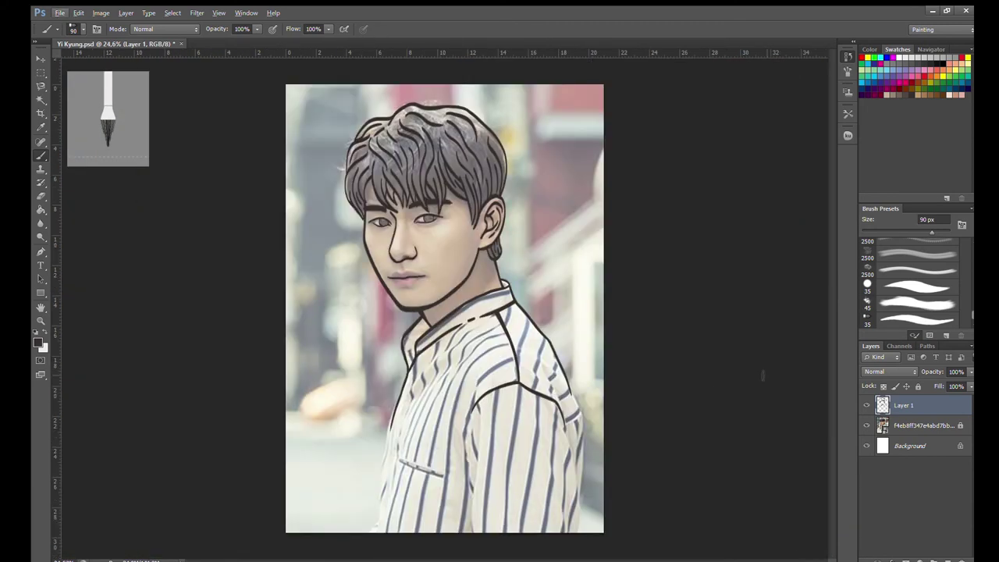
left_click(866, 426)
left_click(866, 425)
left_click(866, 426)
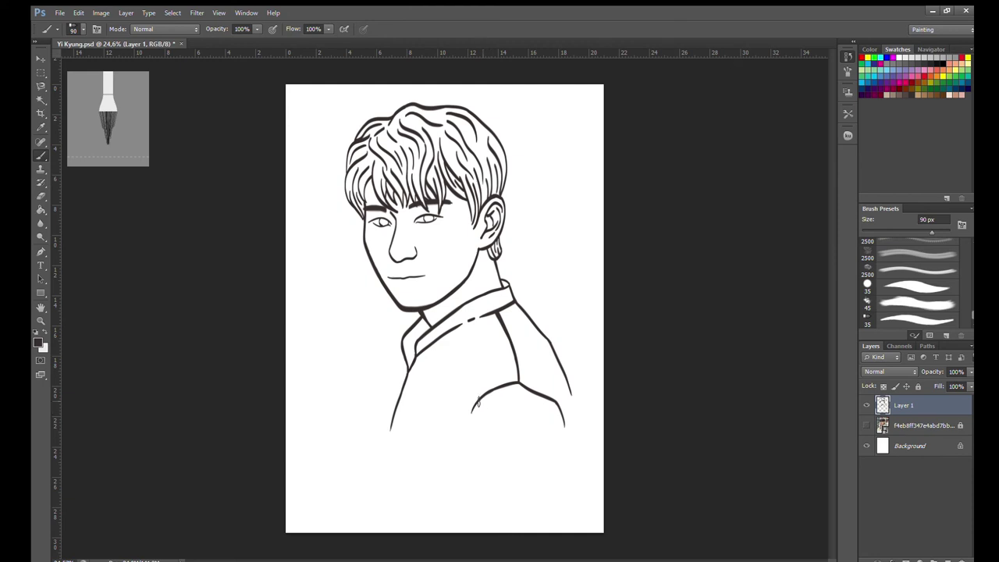
left_click(866, 425)
left_click(925, 425, "shift")
Step: Scale the line art and photo together to about 120%, nudging the portrait slightly left and down
key("v")
scroll(546, 326, "down", 3)
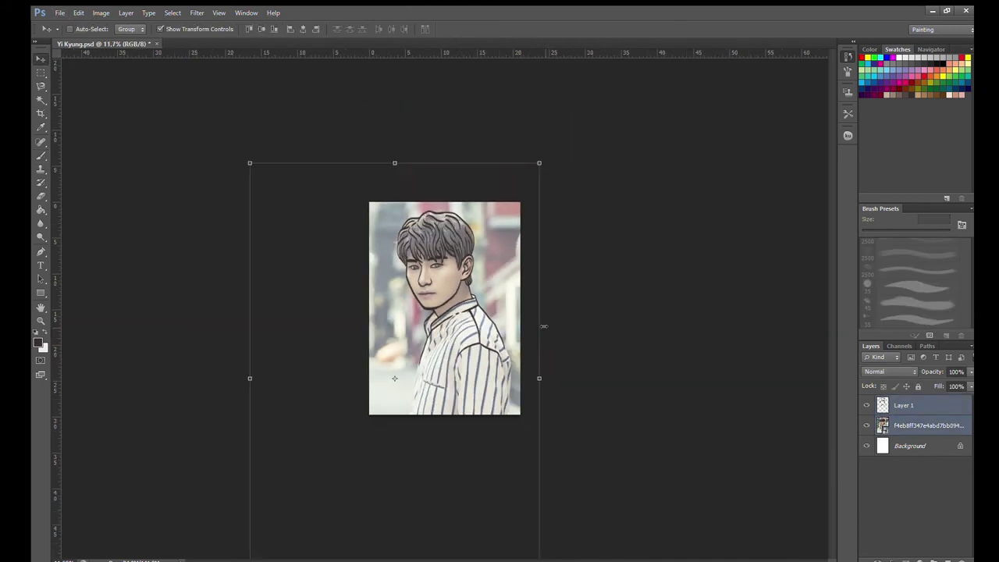
scroll(549, 326, "down", 2)
left_click_drag(328, 466, 281, 499)
scroll(450, 377, "up", 2)
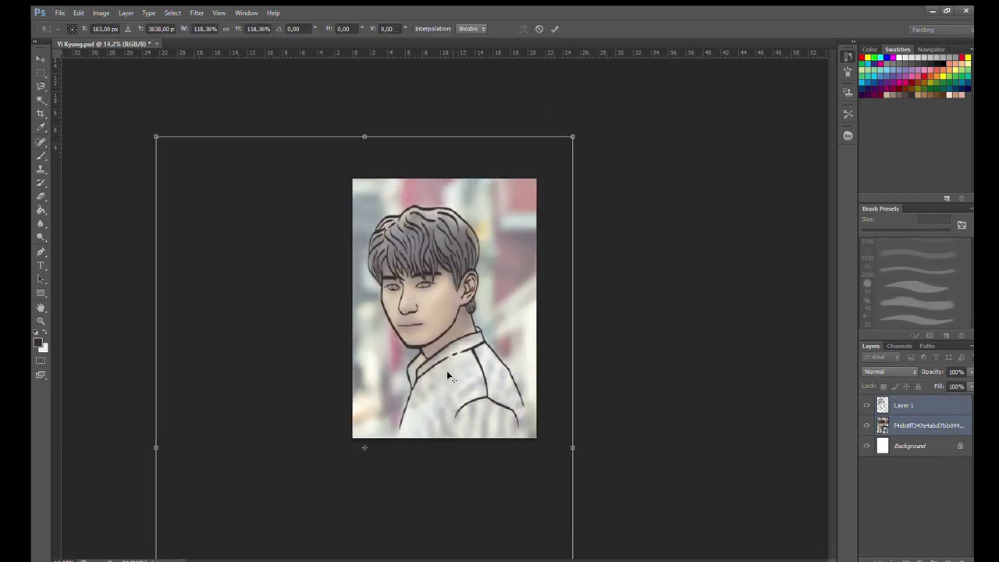
scroll(451, 377, "up", 1)
left_click_drag(585, 120, 597, 106)
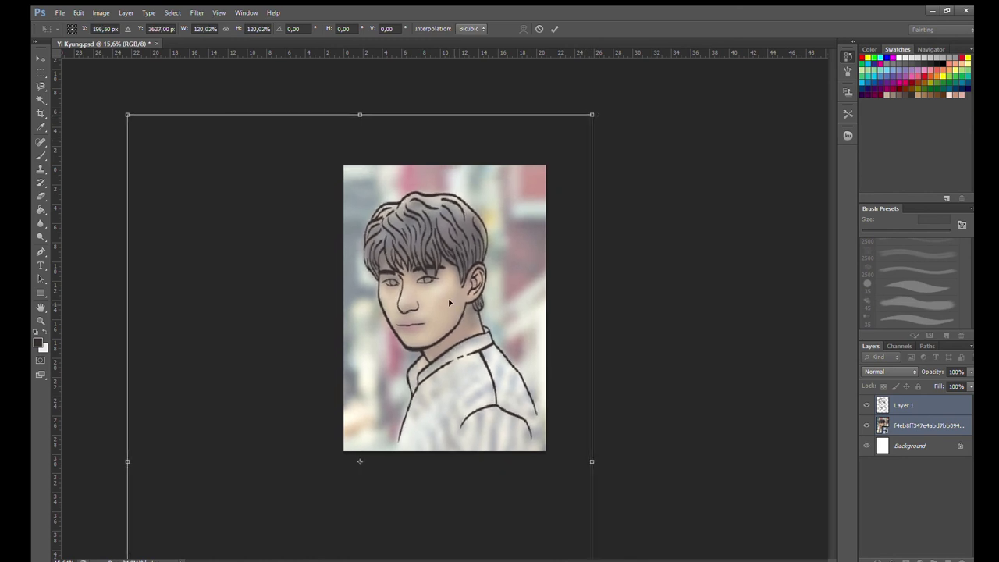
left_click_drag(512, 257, 509, 263)
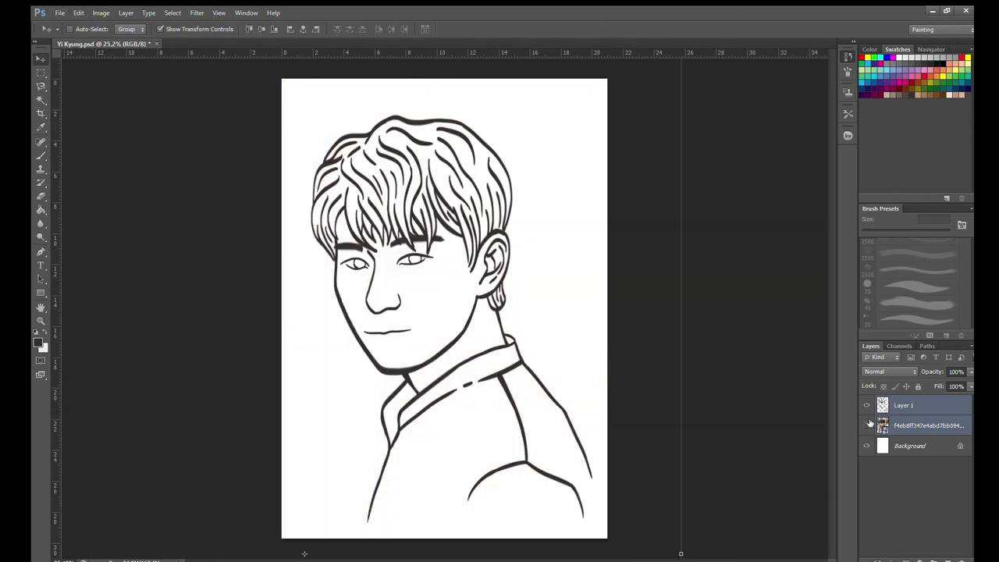
Step: Trace the shoulder-to-sleeve seam and the diagonal sleeve fold, and extend the left shirt outline down
key("b")
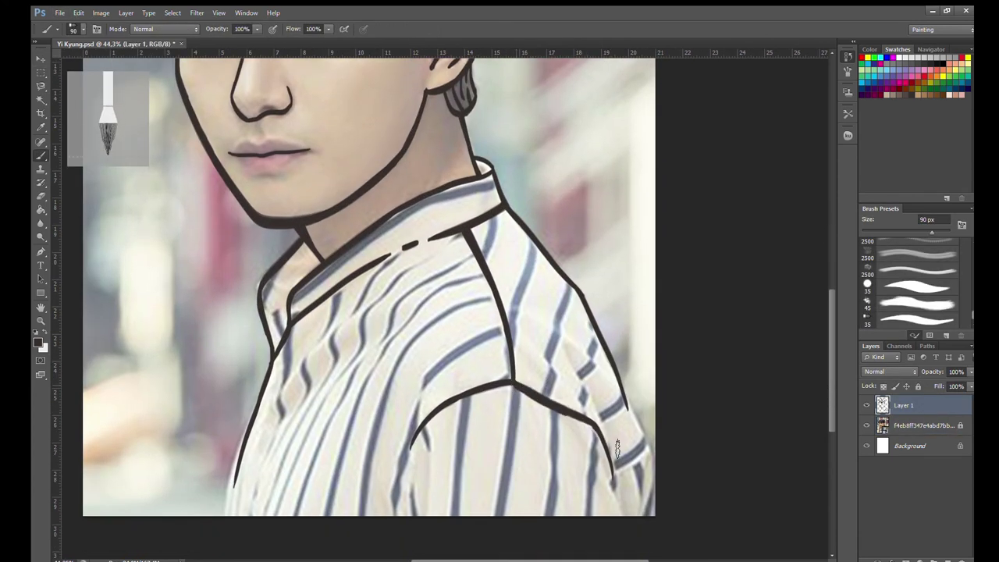
mouse_move(514, 388)
left_mouse_down()
mouse_move(610, 445)
mouse_move(618, 478)
left_mouse_up()
mouse_move(593, 422)
left_mouse_down()
mouse_move(617, 488)
mouse_move(609, 469)
left_mouse_up()
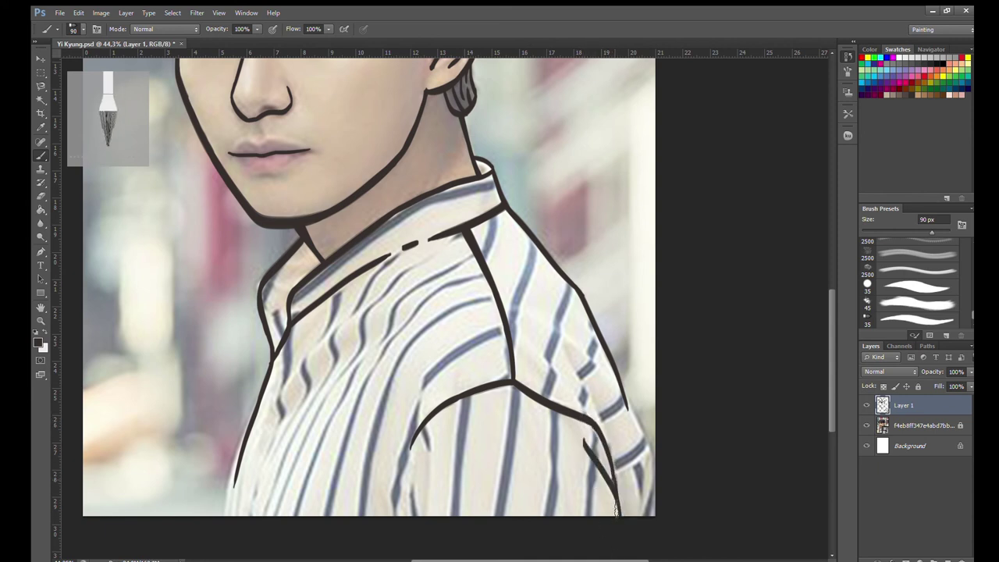
left_click_drag(552, 337, 654, 468)
left_click_drag(572, 368, 609, 487)
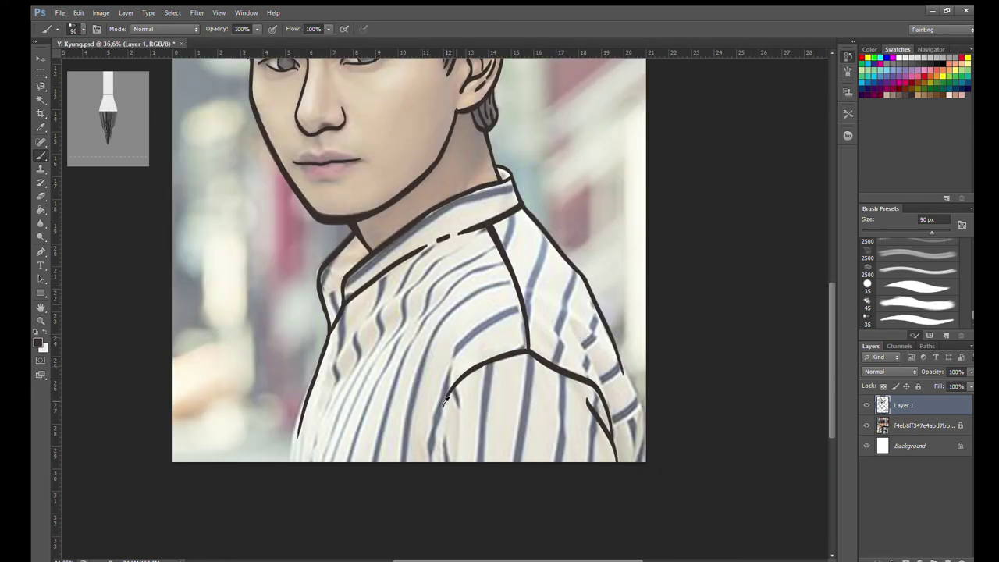
scroll(468, 410, "up", 3)
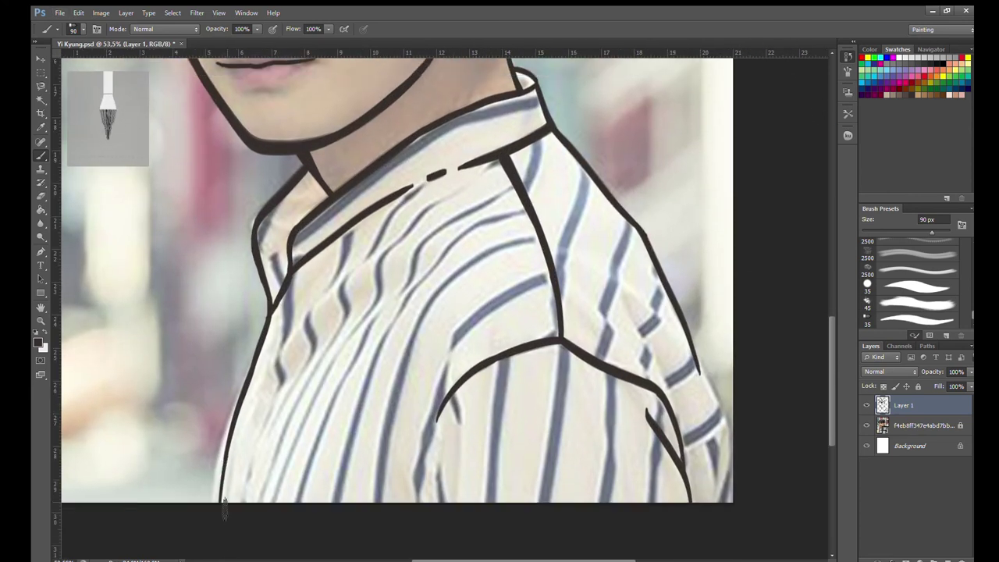
left_click_drag(223, 462, 220, 503)
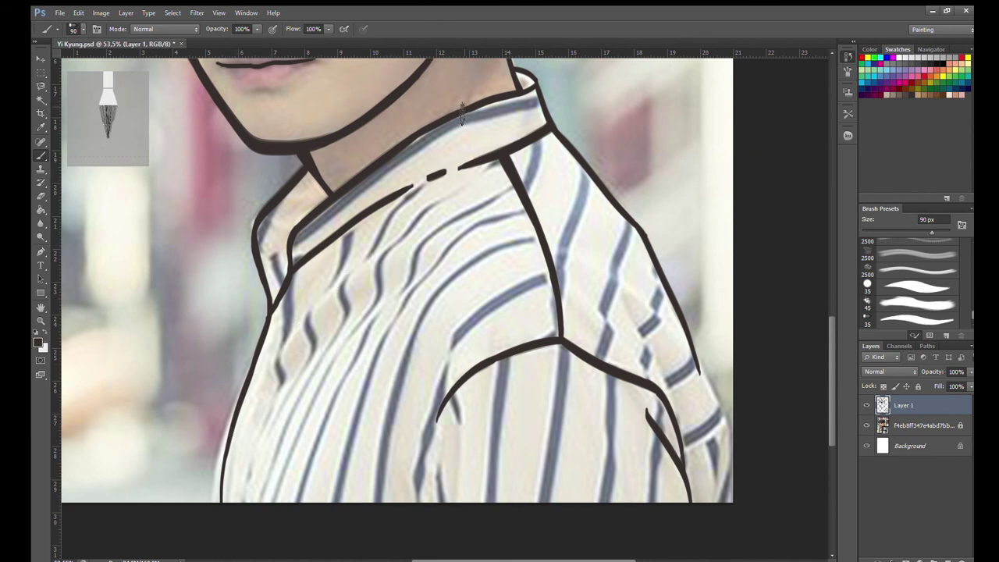
Step: Retrace the lower shirt curve thicker and extend it smoothly to the bottom edge
key("bracketright")
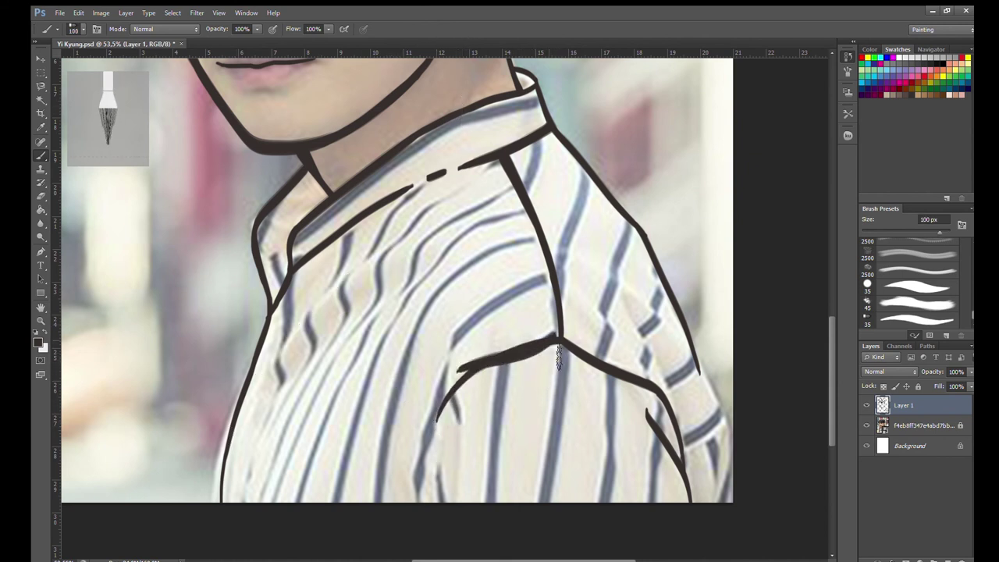
left_click_drag(561, 340, 459, 390)
left_click_drag(514, 362, 442, 404)
scroll(527, 356, "up", 2)
left_click_drag(459, 367, 443, 451)
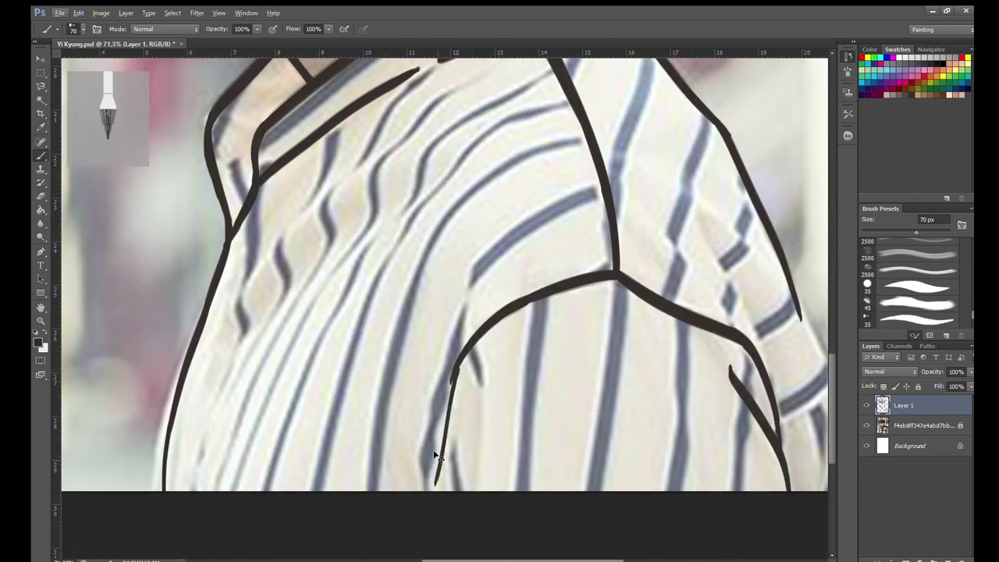
key("]")
left_click_drag(453, 384, 445, 486)
left_click_drag(467, 355, 444, 491)
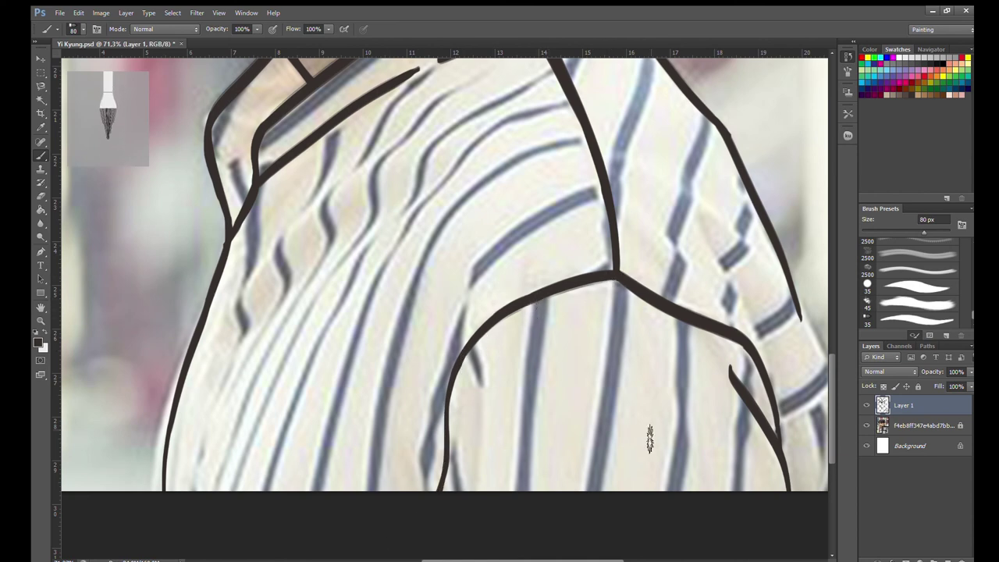
Step: With a 100 px brush, add an inner fold line and the right sleeve edge, then hide the photo
key("bracketright")
key("bracketright")
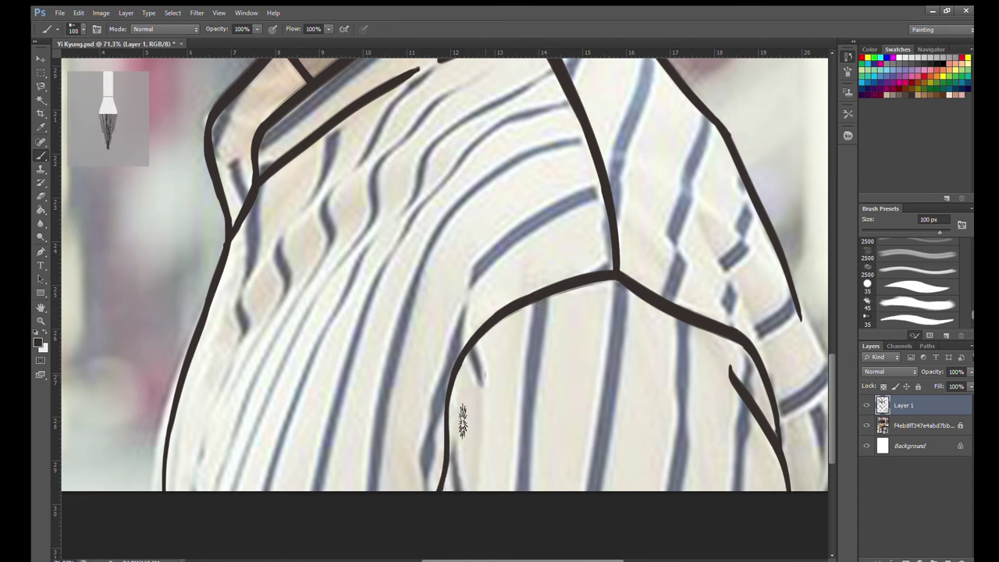
left_click_drag(484, 376, 452, 492)
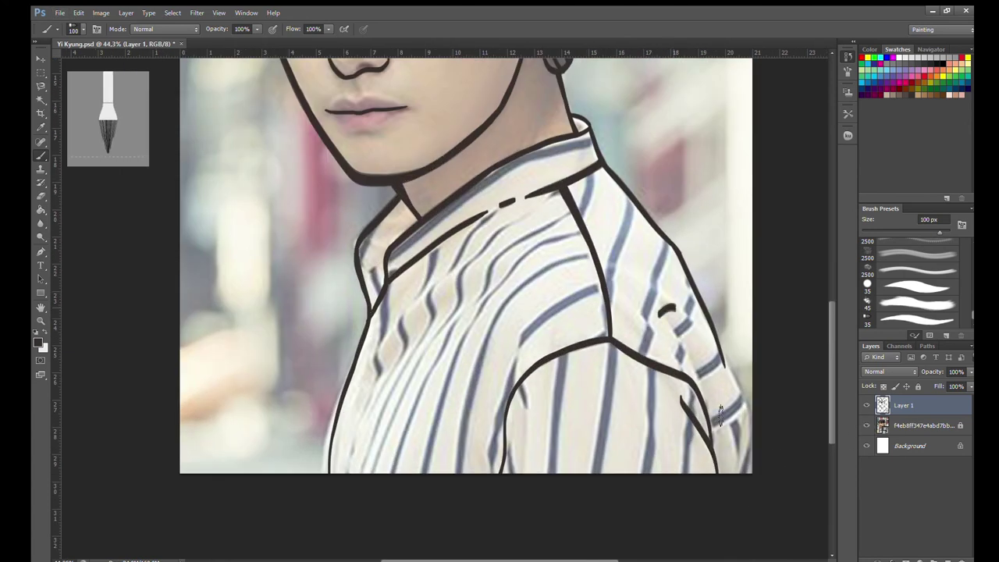
left_click_drag(659, 310, 728, 432)
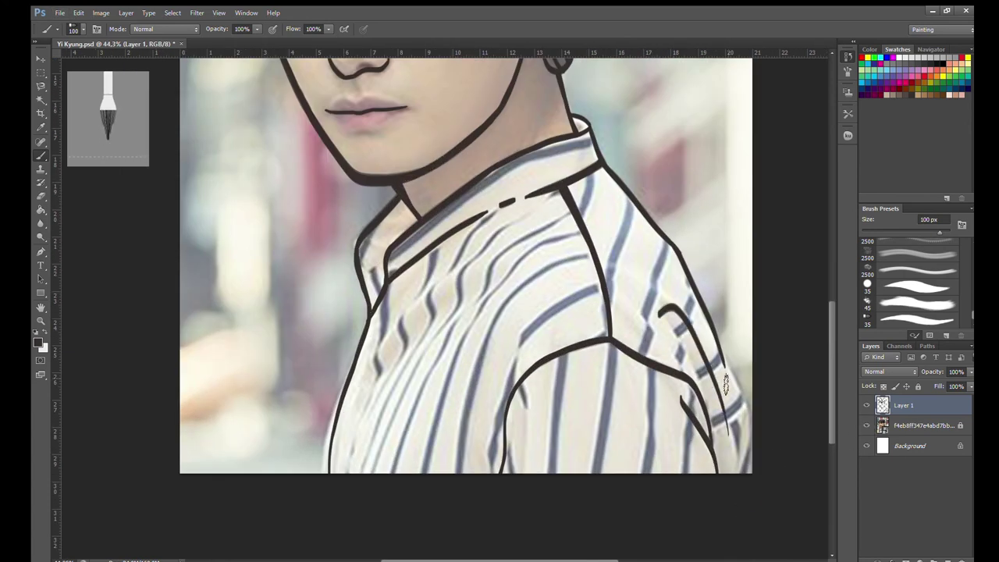
key("ctrl+alt+z")
key("ctrl+alt+z")
left_click_drag(757, 533, 732, 344)
left_click(866, 426)
scroll(539, 432, "down", 3)
scroll(539, 432, "down", 2)
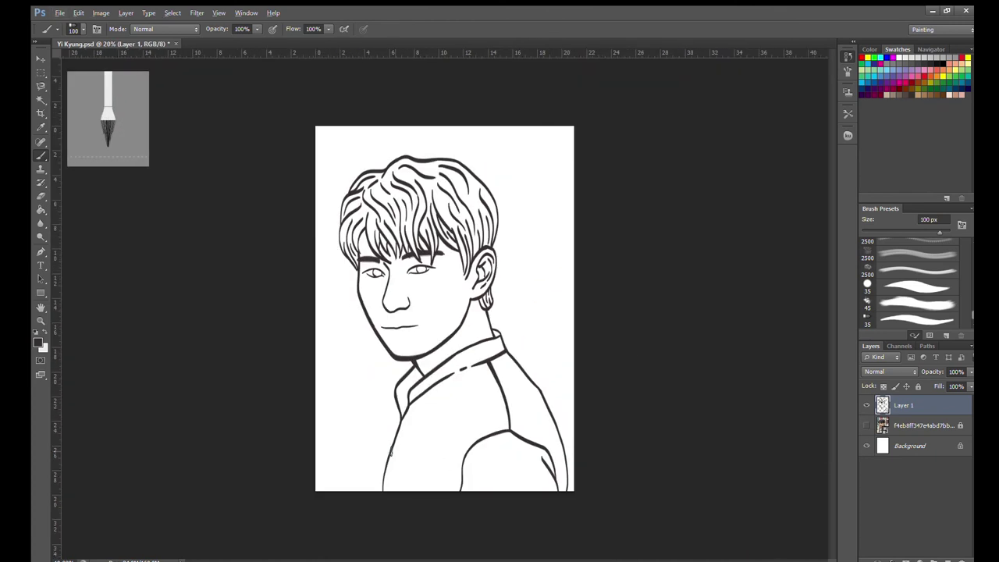
Step: Redraw the shoulder line as one solid stroke and add a small arm-fold arc, undoing stray marks
scroll(539, 432, "up", 2)
scroll(585, 445, "up", 1)
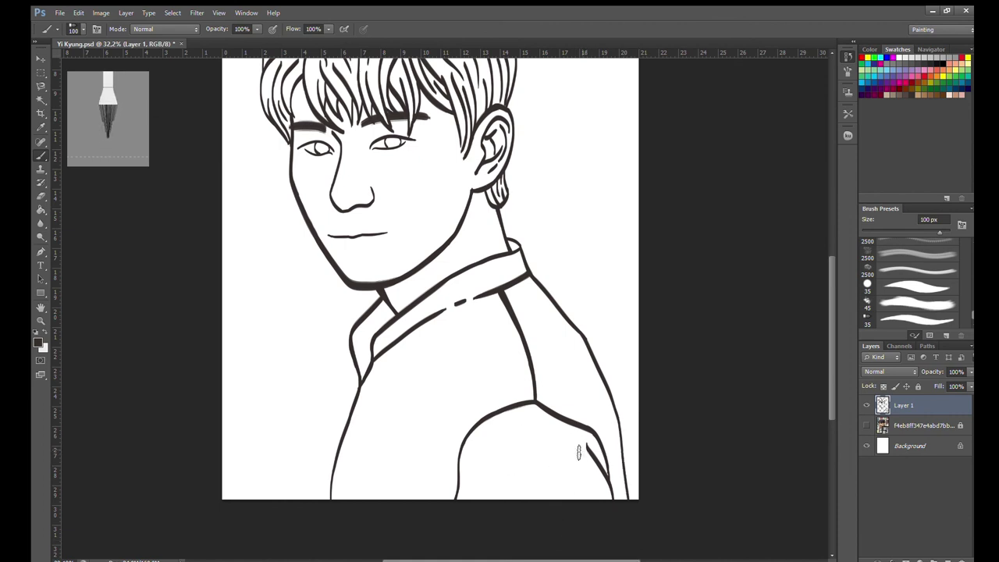
left_click_drag(587, 446, 543, 437)
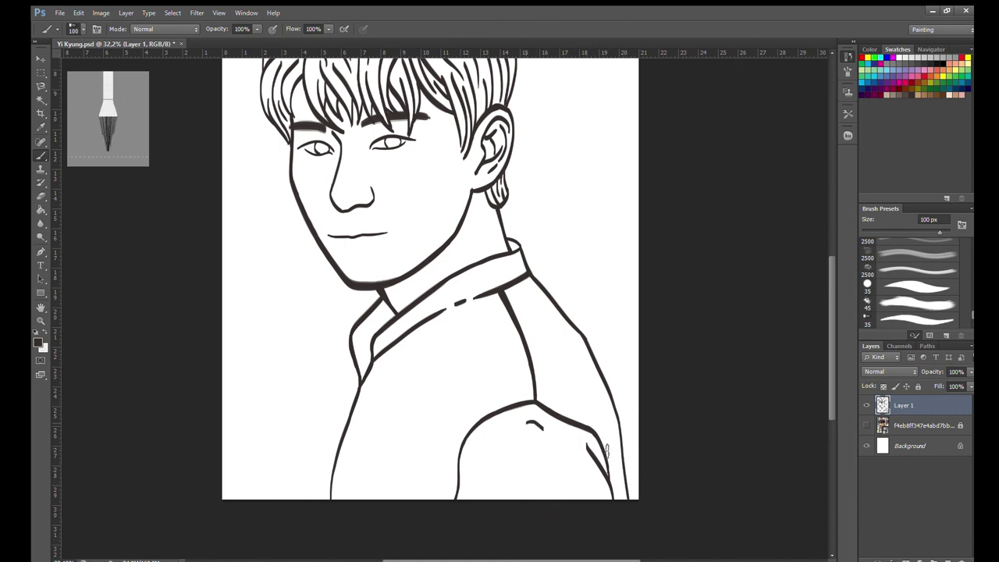
key("ctrl+z")
key("ctrl+z")
left_click_drag(373, 496, 410, 492)
scroll(530, 474, "up", 2)
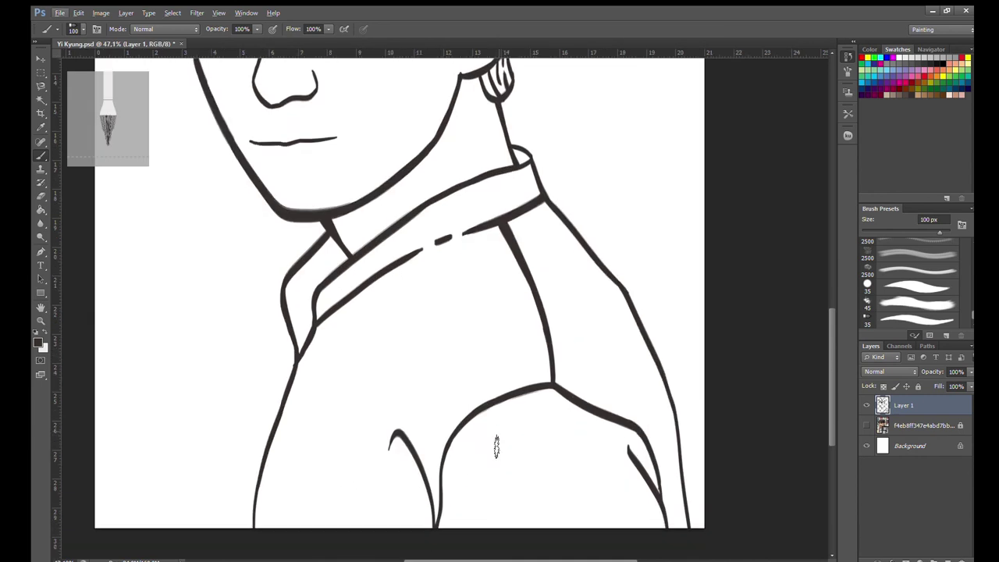
scroll(506, 450, "up", 2)
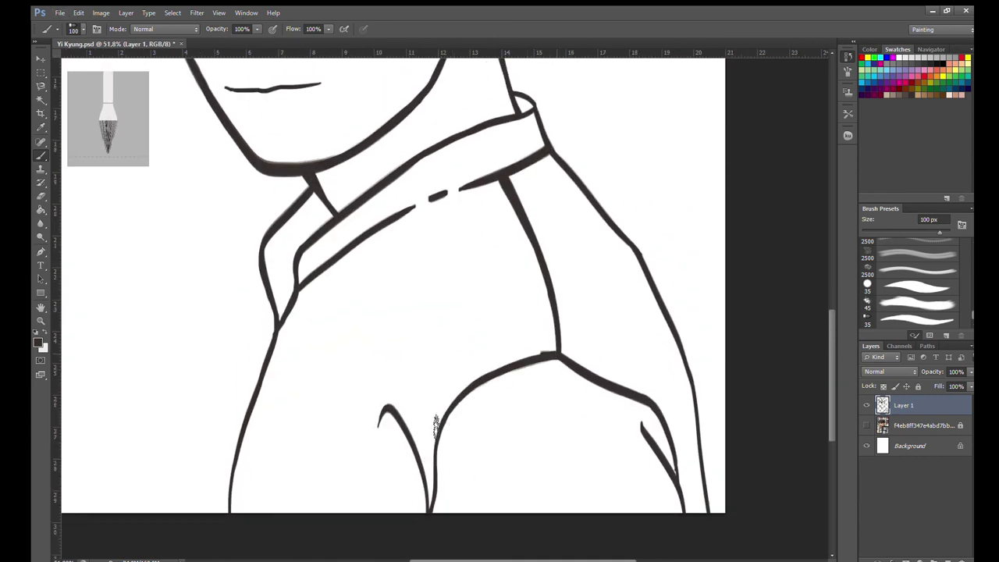
left_click_drag(553, 356, 448, 408)
key("ctrl+z")
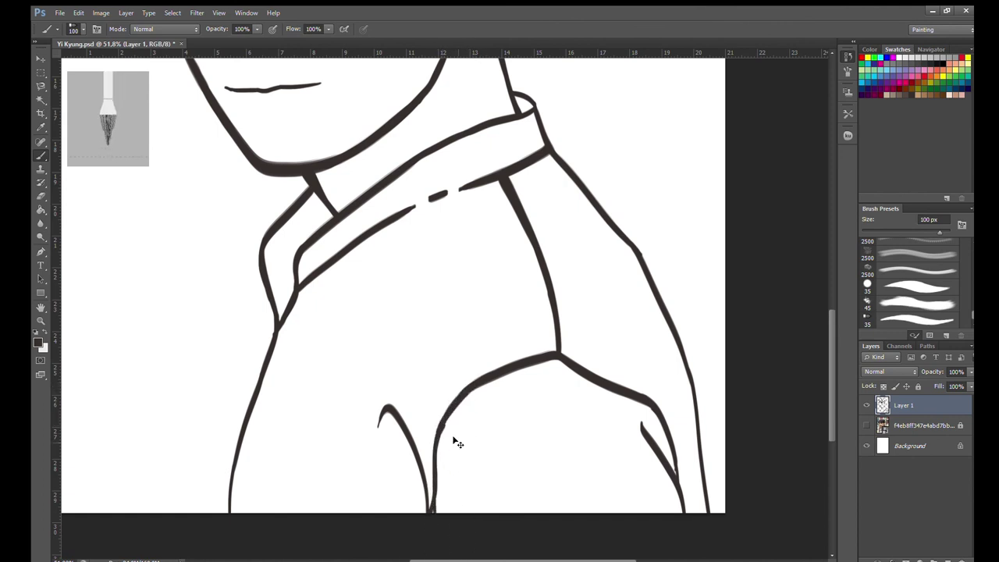
Step: Briefly show and then hide the reference photo layer to compare it with the lines
scroll(468, 418, "down", 2)
scroll(469, 418, "down", 2)
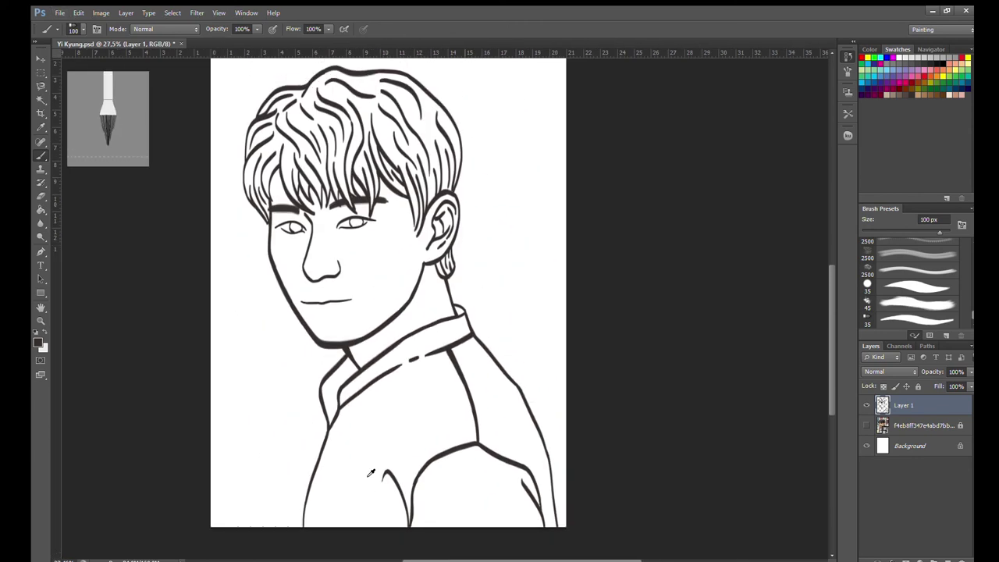
scroll(468, 417, "up", 5)
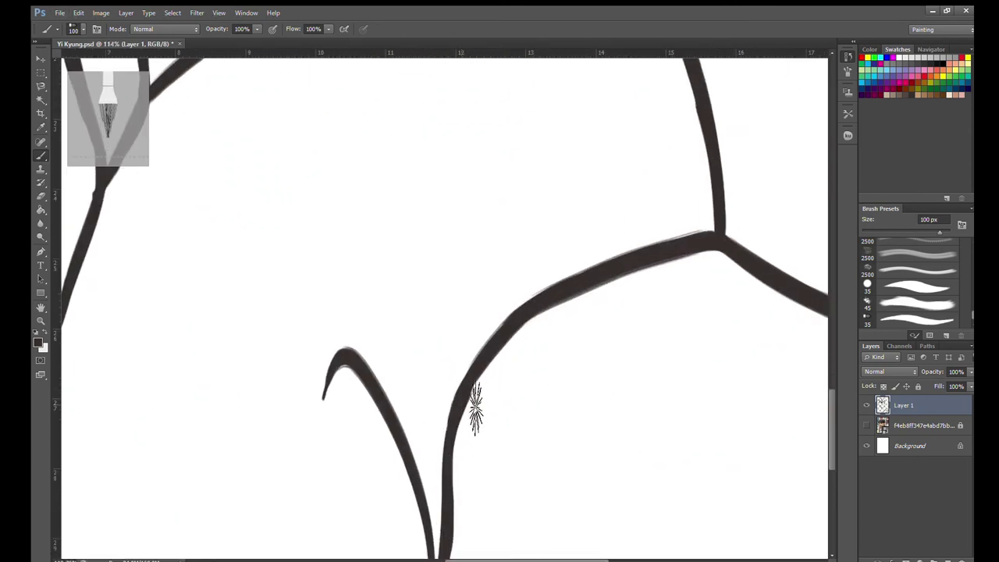
scroll(544, 356, "down", 2)
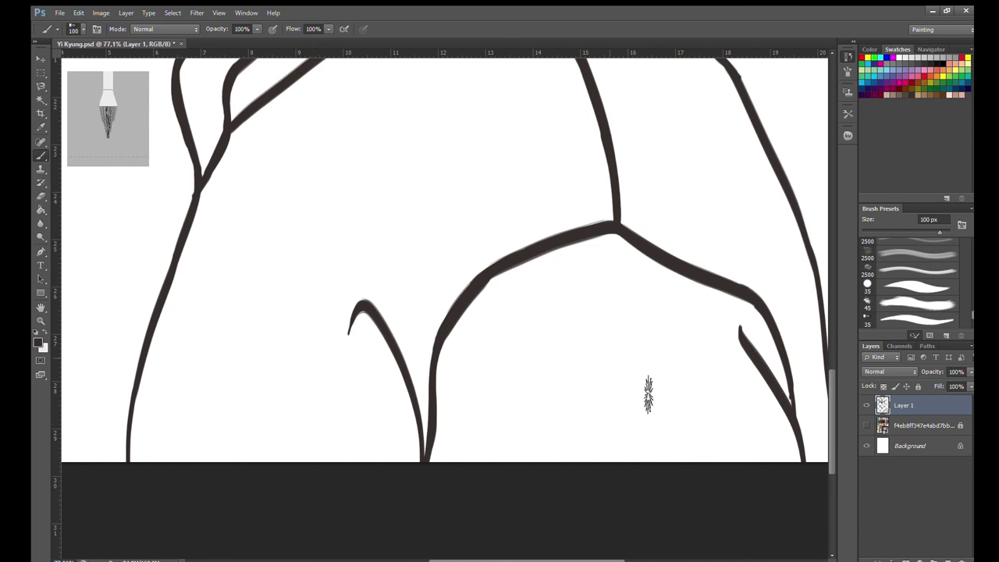
scroll(648, 395, "down", 3)
left_click(866, 426)
left_click(865, 425)
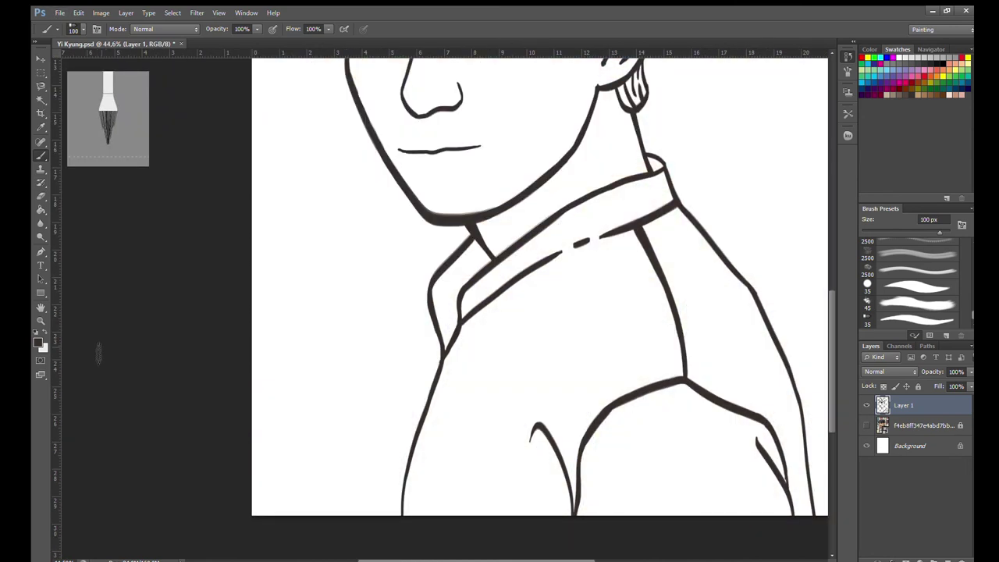
scroll(283, 241, "down", 2)
scroll(284, 242, "down", 2)
scroll(449, 377, "up", 1)
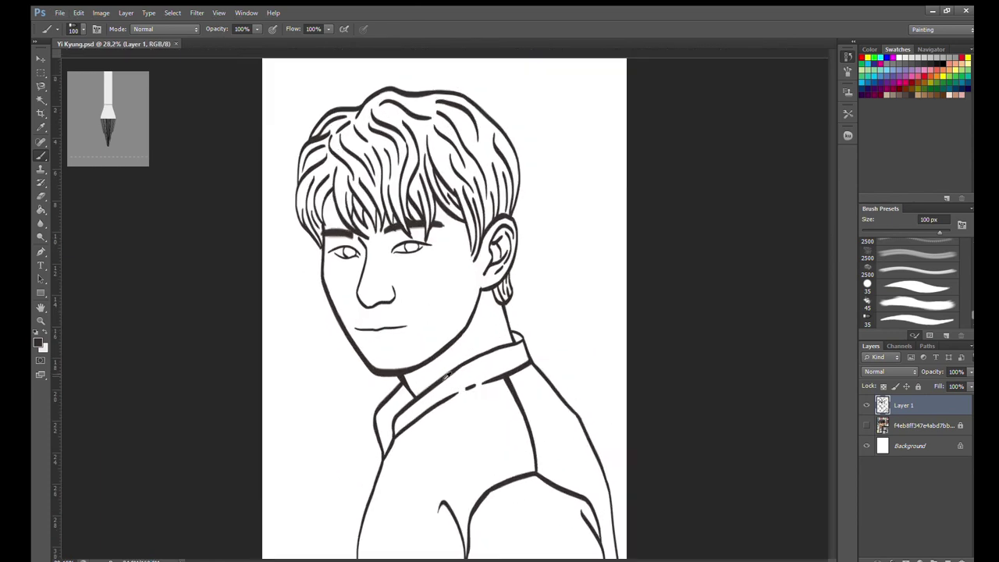
Step: Zoom around the eyebrows and enlarge the brush to 125 px
scroll(448, 378, "up", 3)
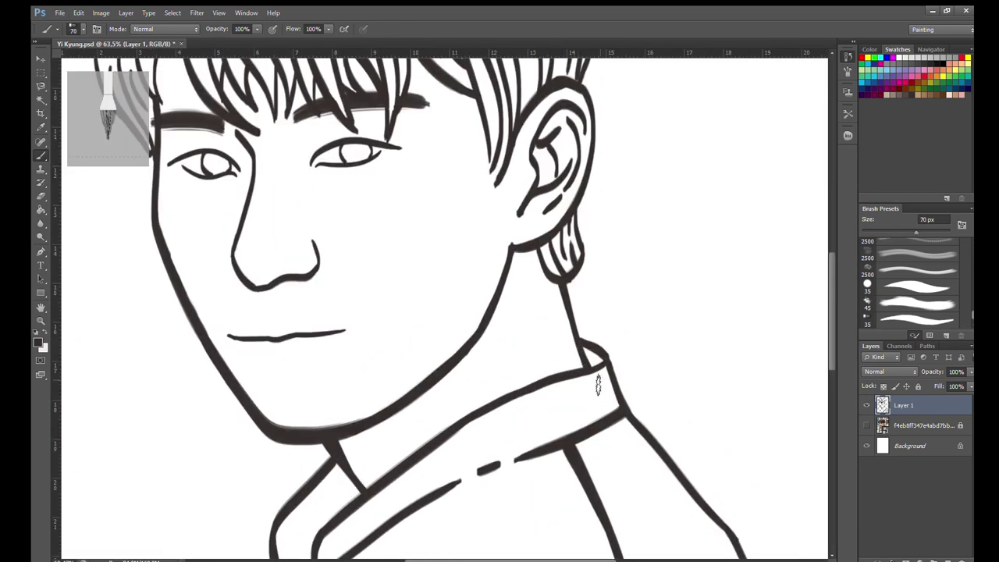
scroll(483, 332, "down", 1)
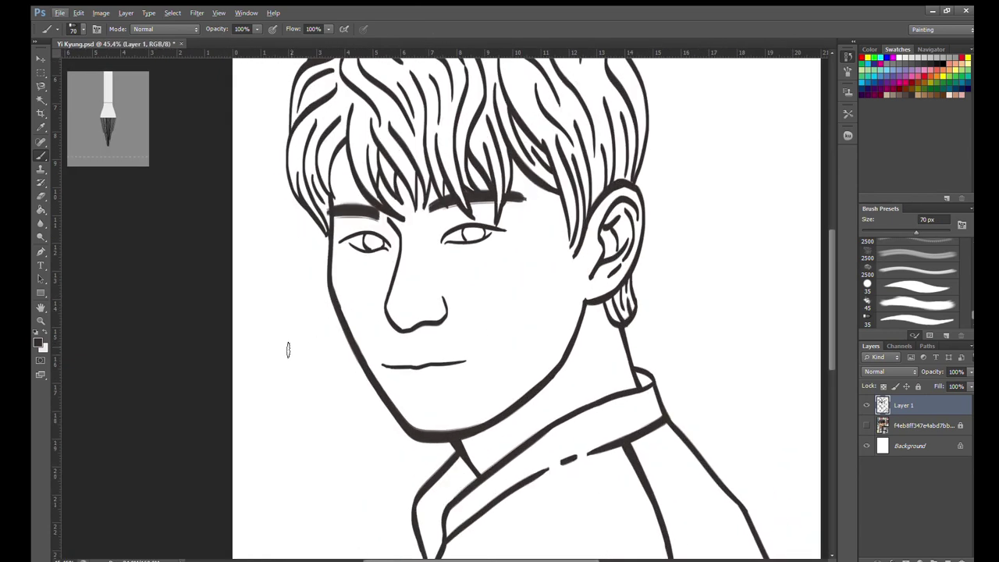
scroll(589, 331, "down", 5)
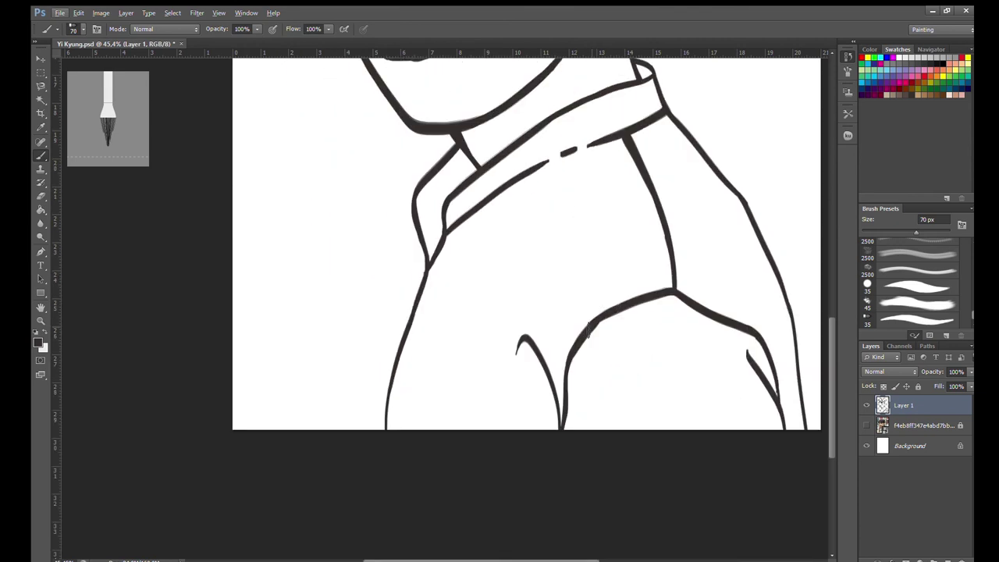
scroll(589, 331, "up", 1)
scroll(587, 328, "up", 4)
scroll(533, 302, "up", 1)
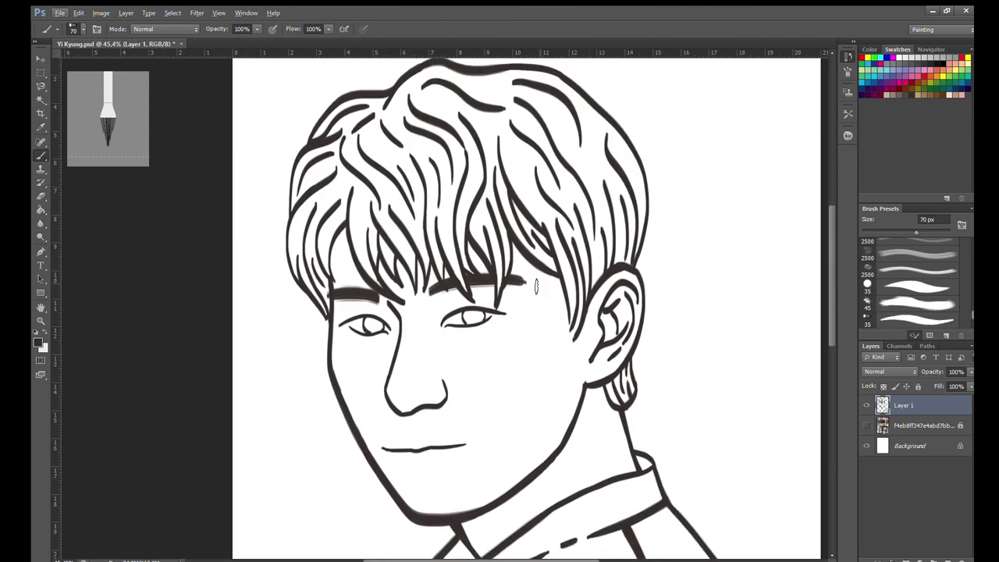
scroll(421, 289, "up", 3)
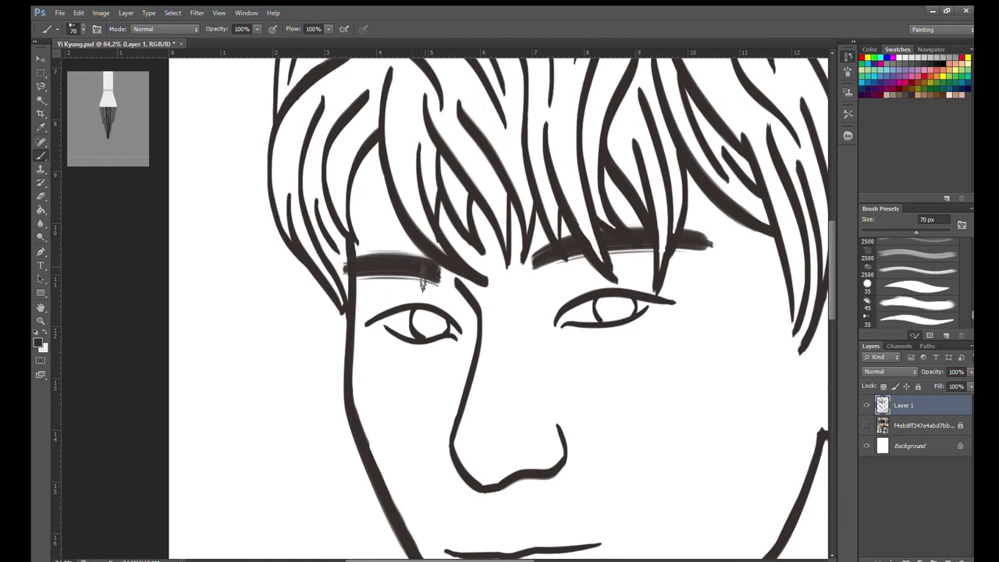
scroll(407, 283, "down", 2)
scroll(368, 328, "up", 5)
scroll(369, 328, "down", 4)
scroll(580, 312, "up", 1)
scroll(580, 312, "up", 1)
scroll(383, 209, "up", 1)
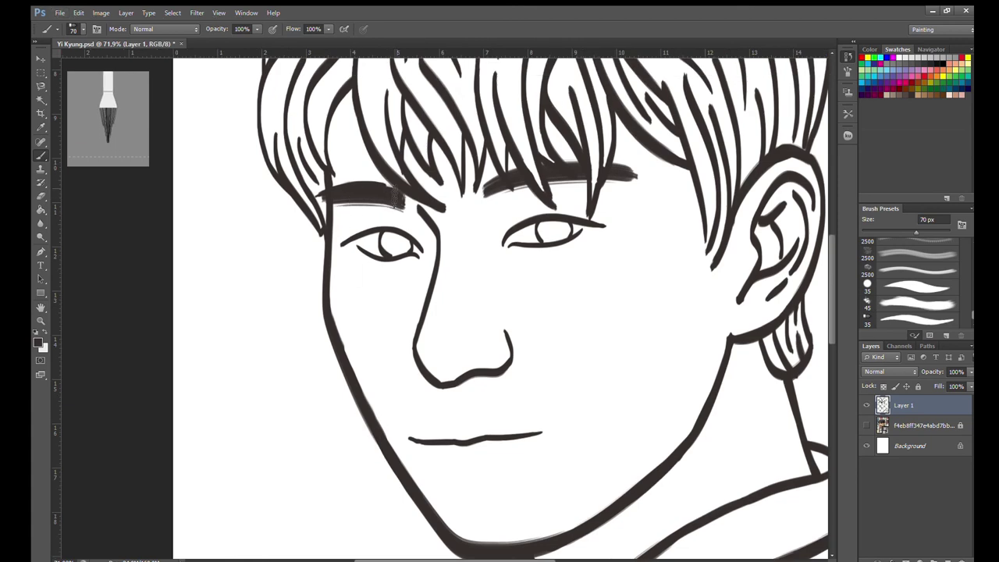
scroll(397, 201, "down", 1)
scroll(368, 196, "up", 2)
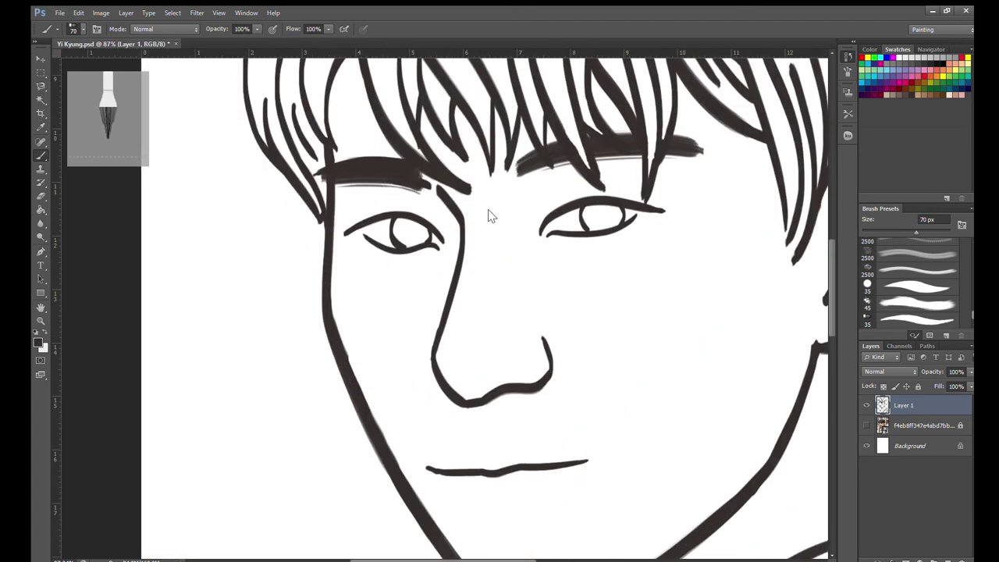
key("bracketright")
key("bracketright")
key("bracketright")
Step: Make the reference photo layer visible beneath the finished line art
scroll(664, 308, "down", 1)
scroll(724, 338, "down", 2)
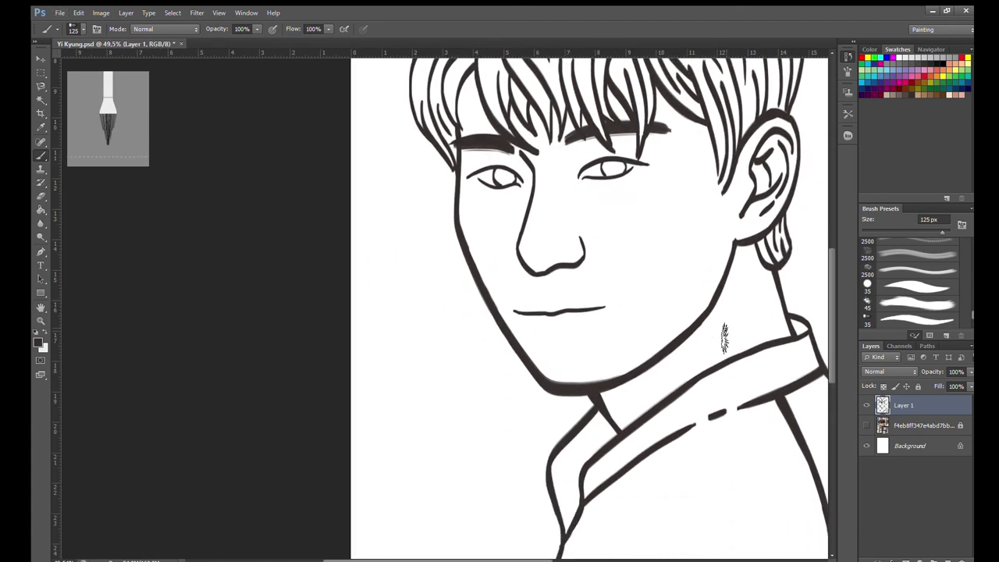
scroll(725, 338, "down", 1)
scroll(518, 401, "down", 1)
scroll(517, 401, "up", 1)
scroll(517, 409, "up", 1)
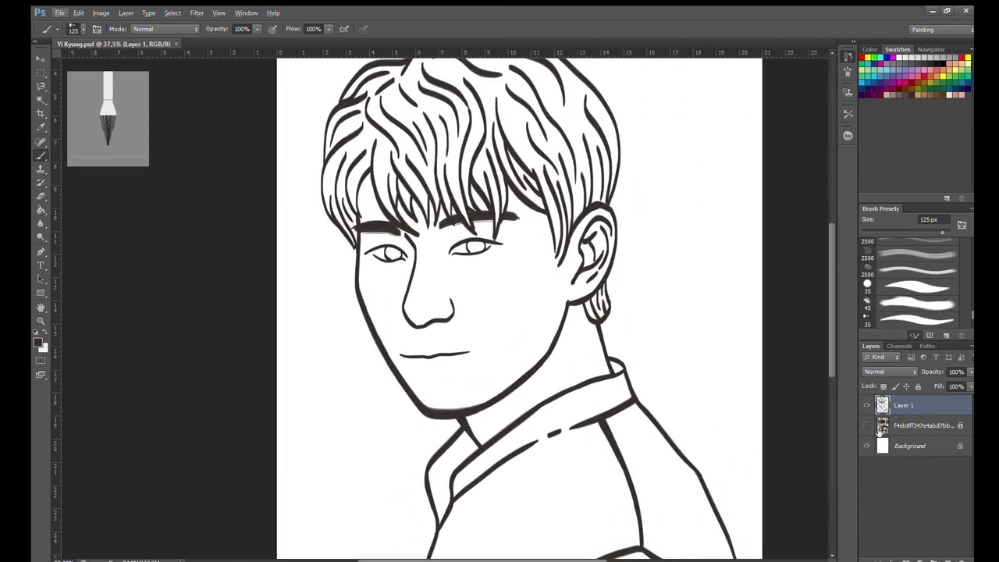
left_click(866, 426)
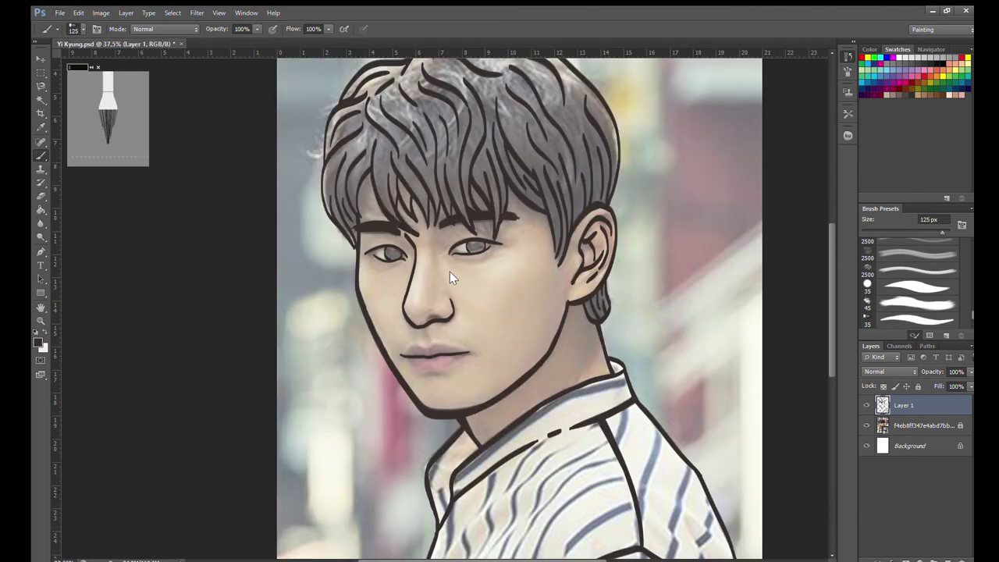